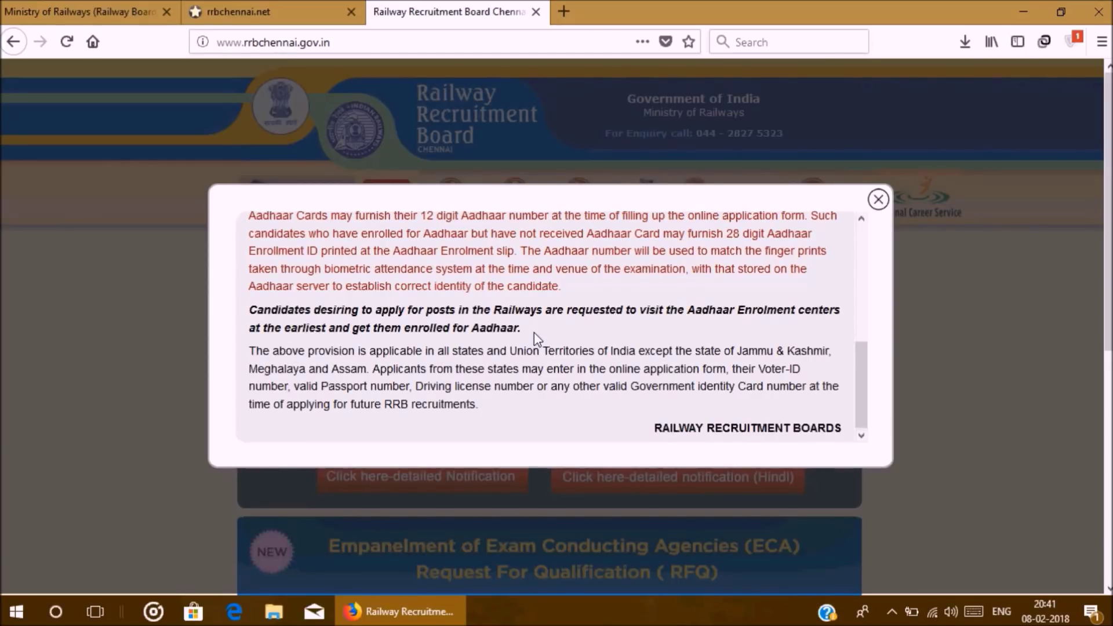
Close the Aadhaar notice and scroll down to the CEN 01/2018 ALP & Technicians section.
left_click(878, 200)
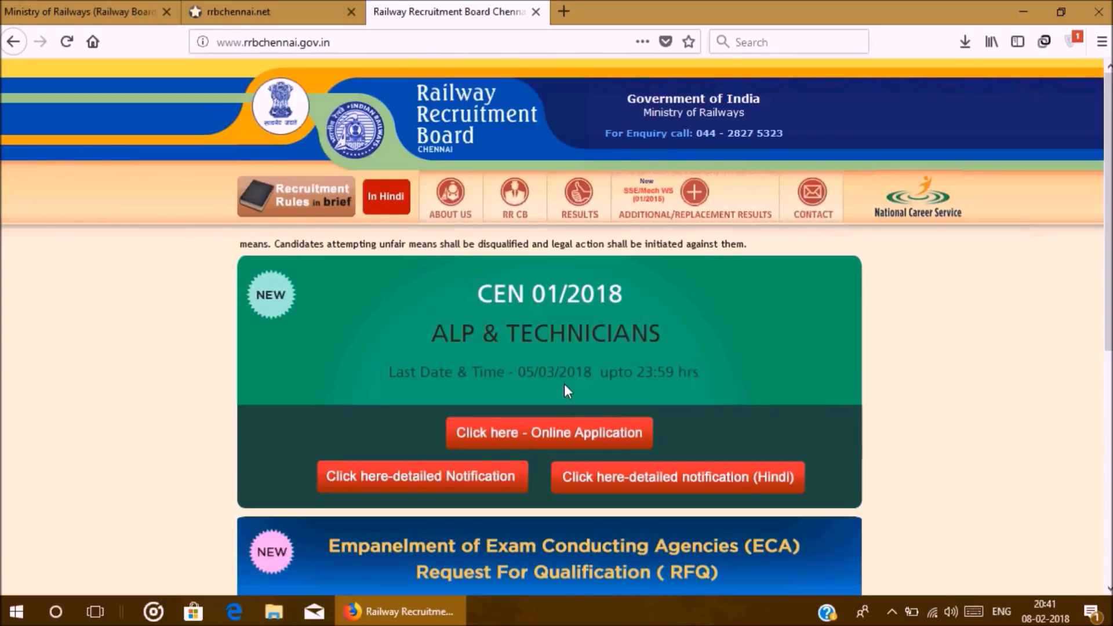
scroll(564, 384, "down", 3)
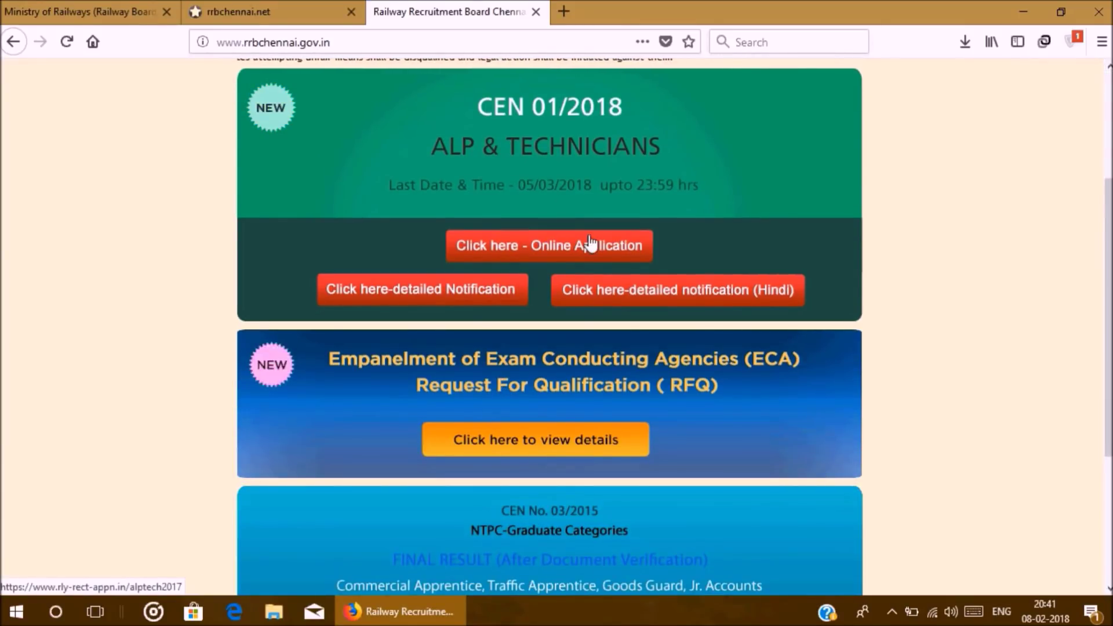
Open the ALP & Technicians online application, accept the instructions, and start a New Registration.
left_click(529, 254)
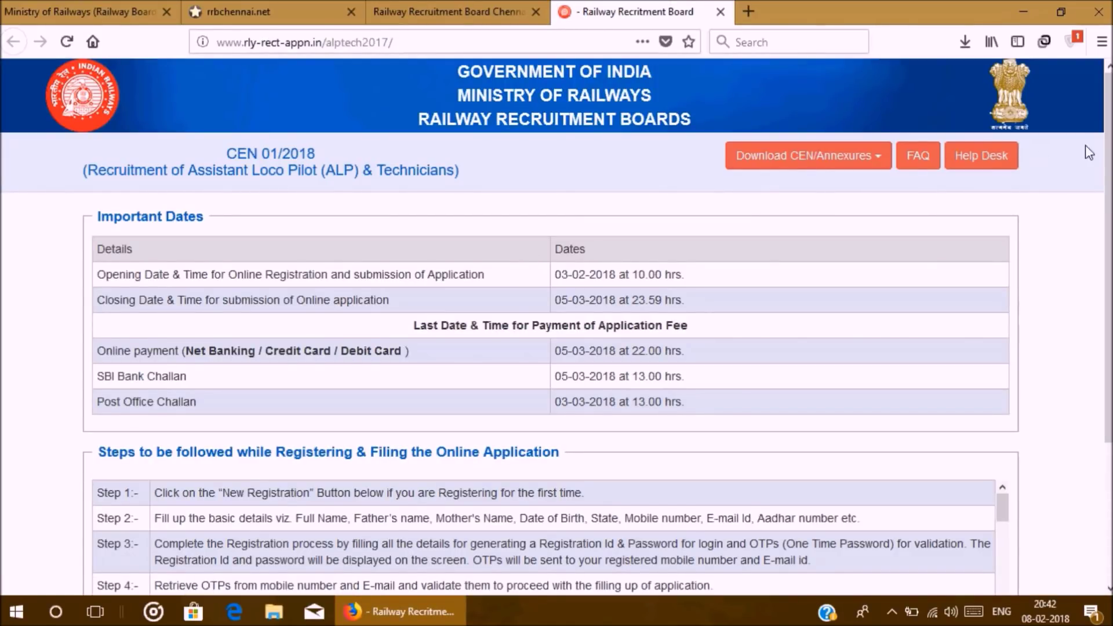
scroll(1109, 165, "down", 2)
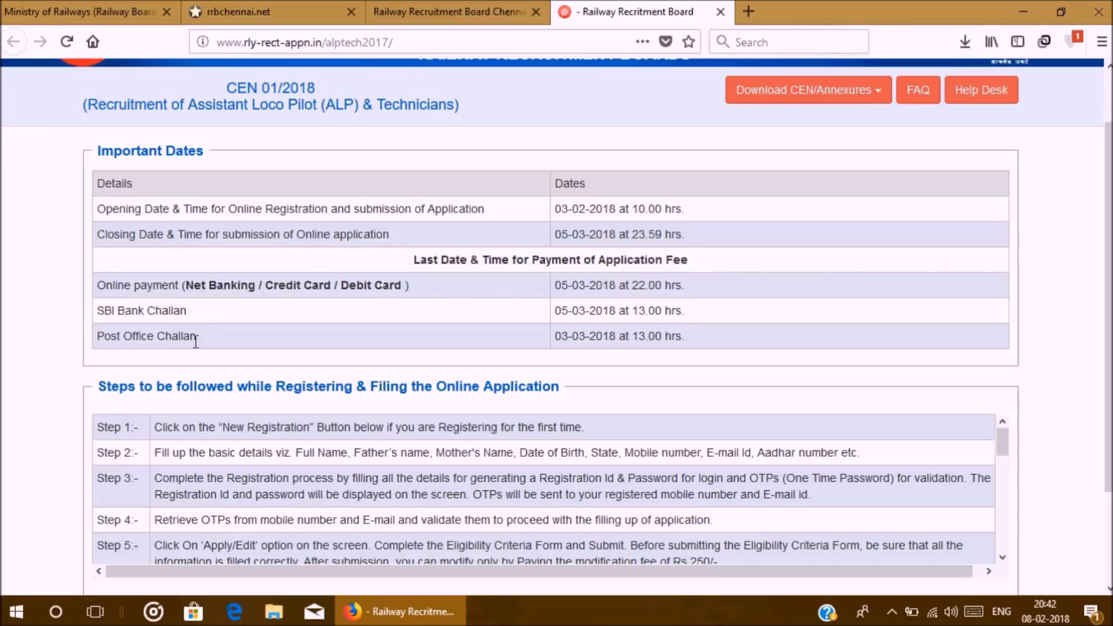
scroll(195, 342, "down", 2)
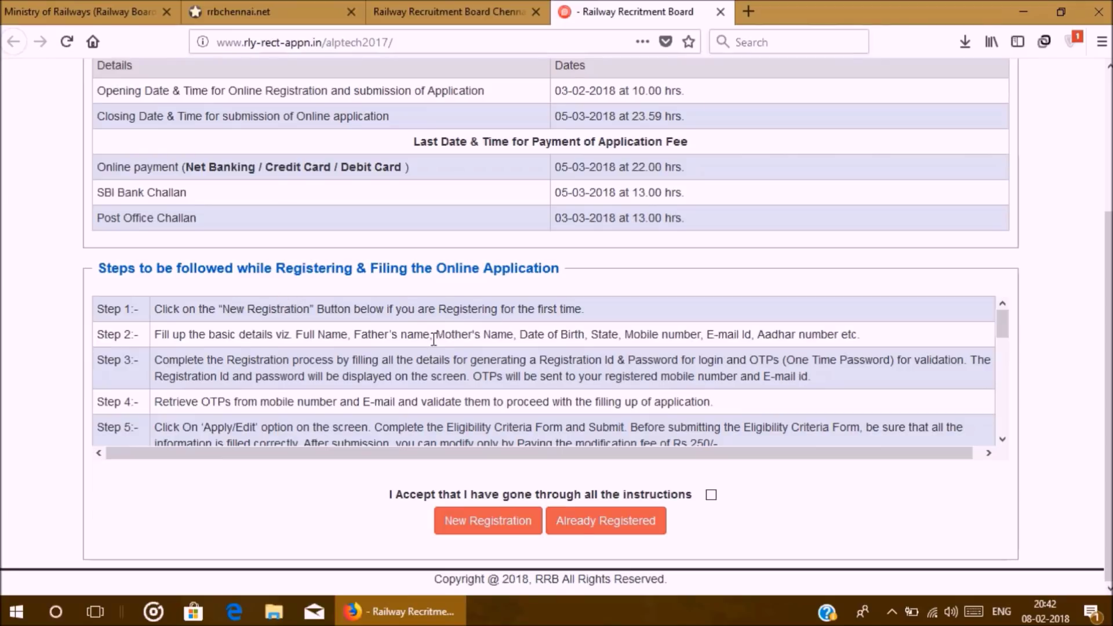
scroll(1009, 336, "down", 1)
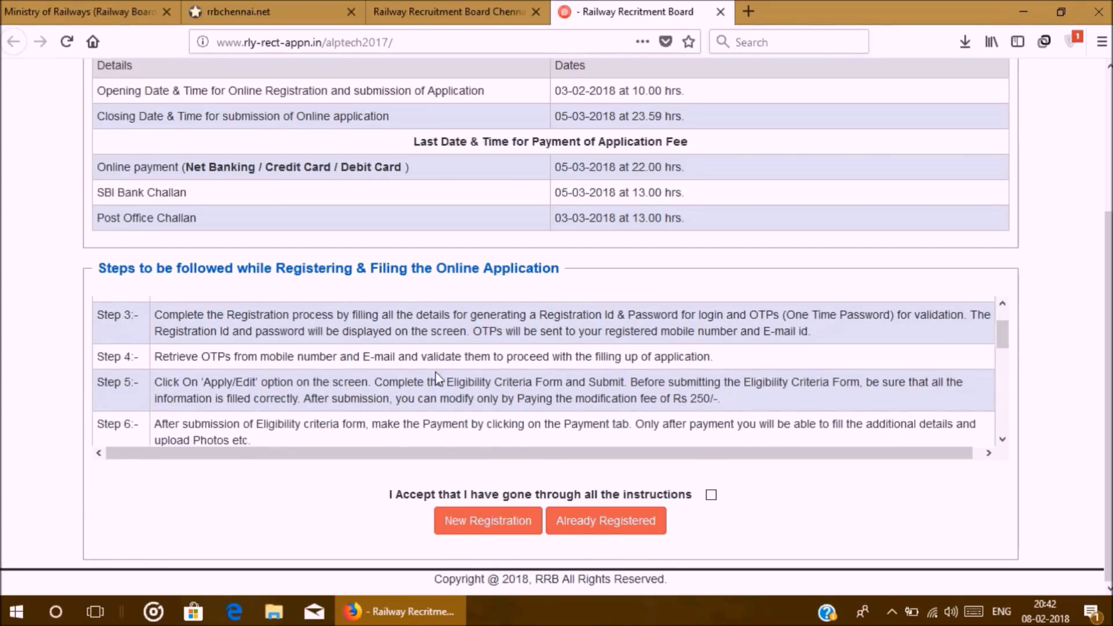
scroll(359, 378, "down", 2)
scroll(359, 377, "down", 1)
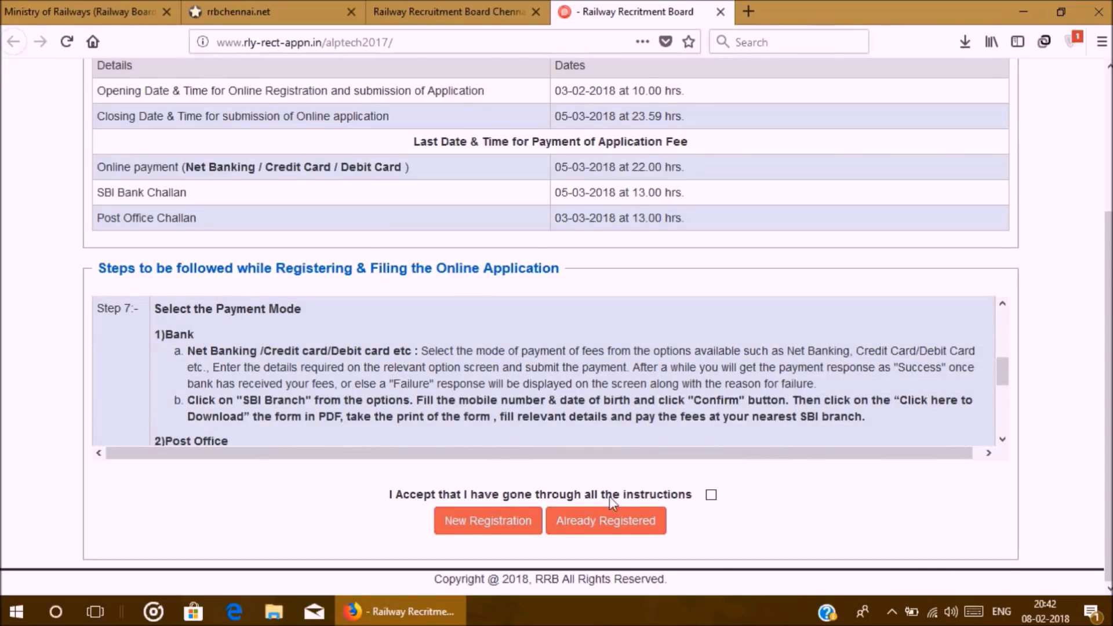
left_click(711, 496)
left_click(494, 527)
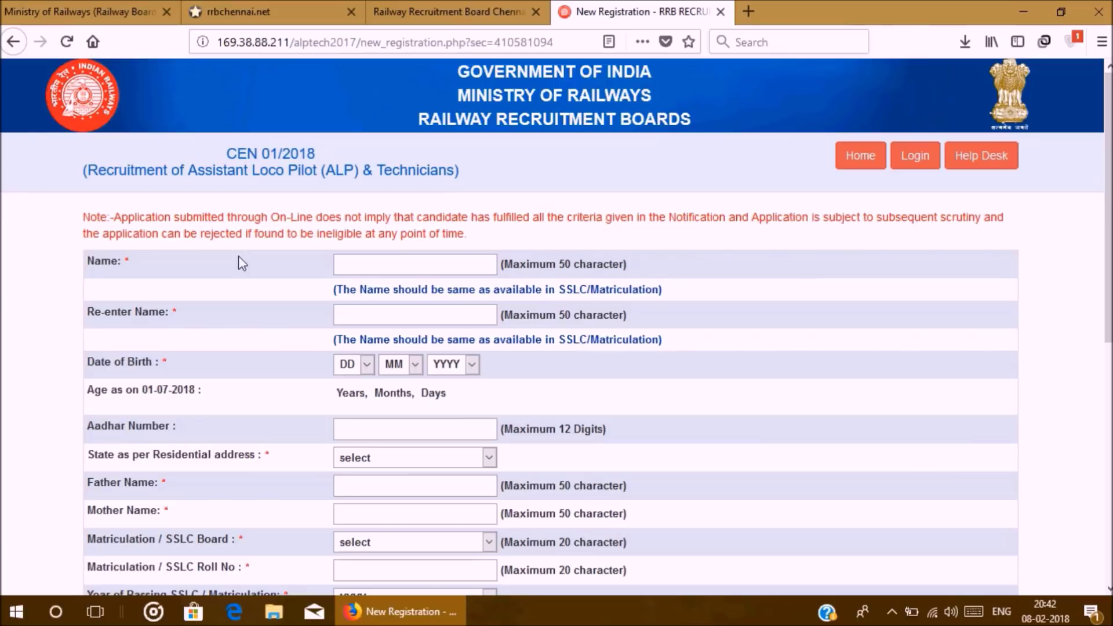
Enter the candidate's full name in the Name field.
left_click(359, 266)
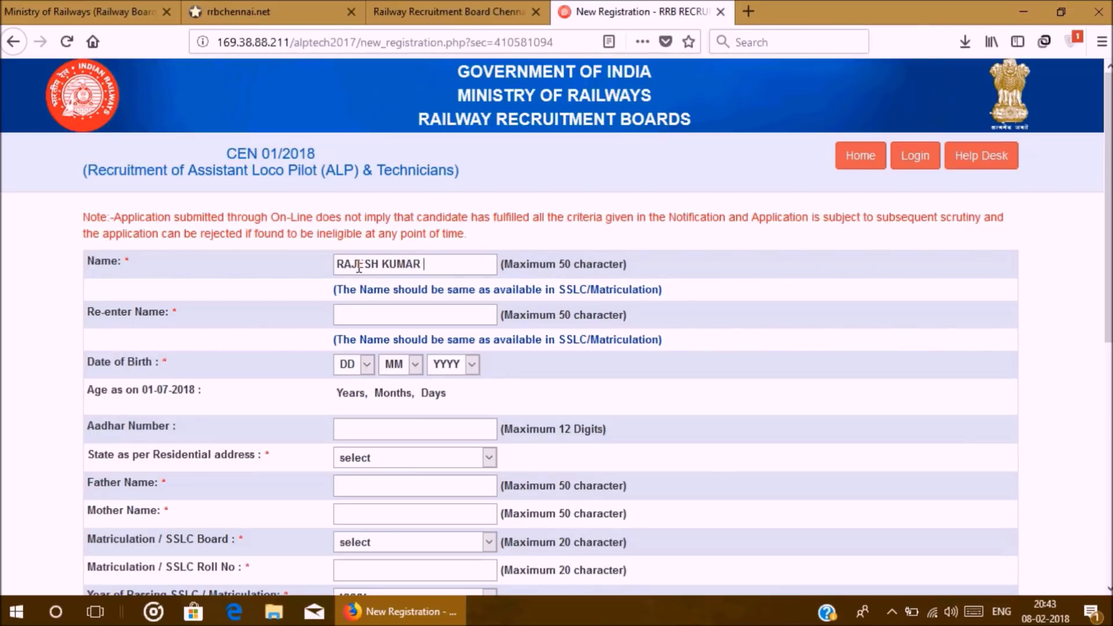
left_click(356, 321)
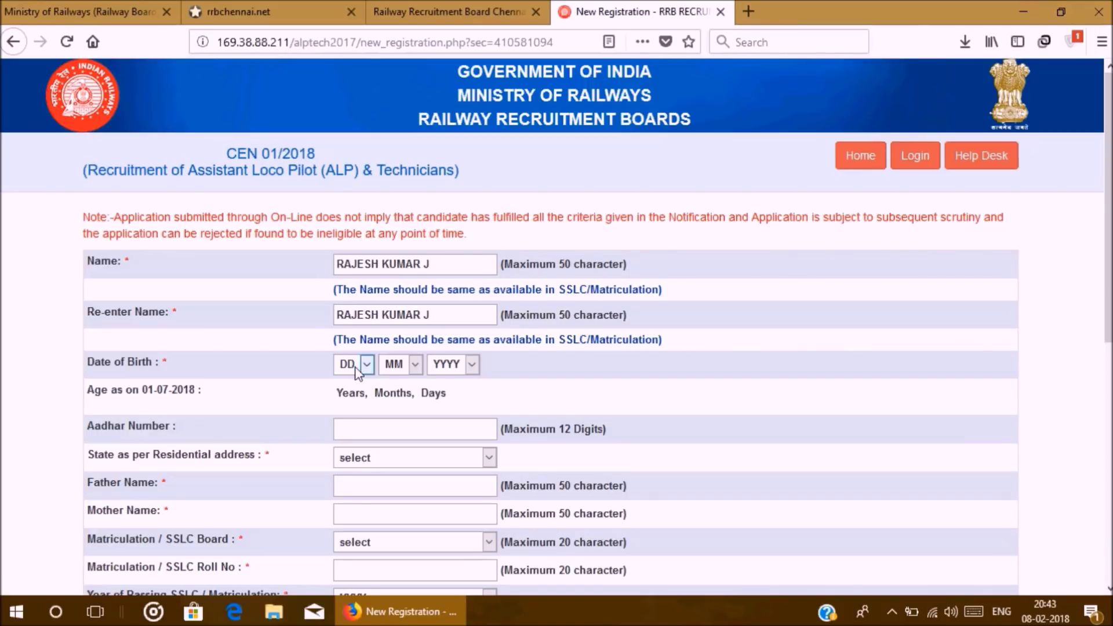
left_click(357, 365)
left_click(348, 255)
left_click(413, 365)
left_click(409, 190)
left_click(445, 365)
left_click(467, 299)
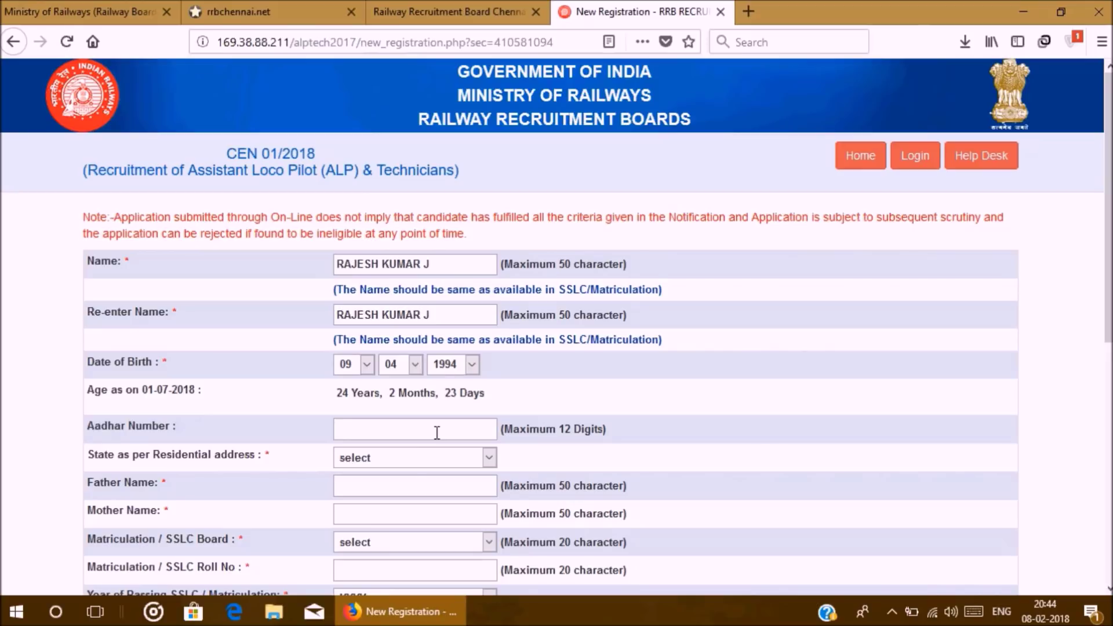
Enter the Aadhaar number, choose TAMIL NADU as state, and fill in the father's name.
type("120000000000")
left_click(386, 457)
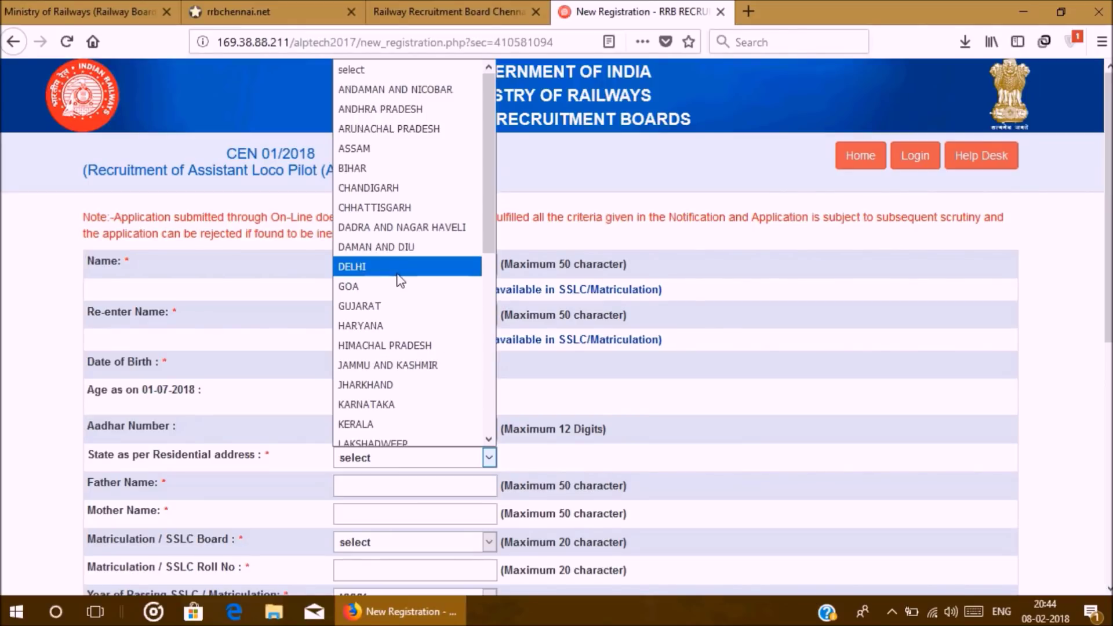
scroll(398, 282, "down", 6)
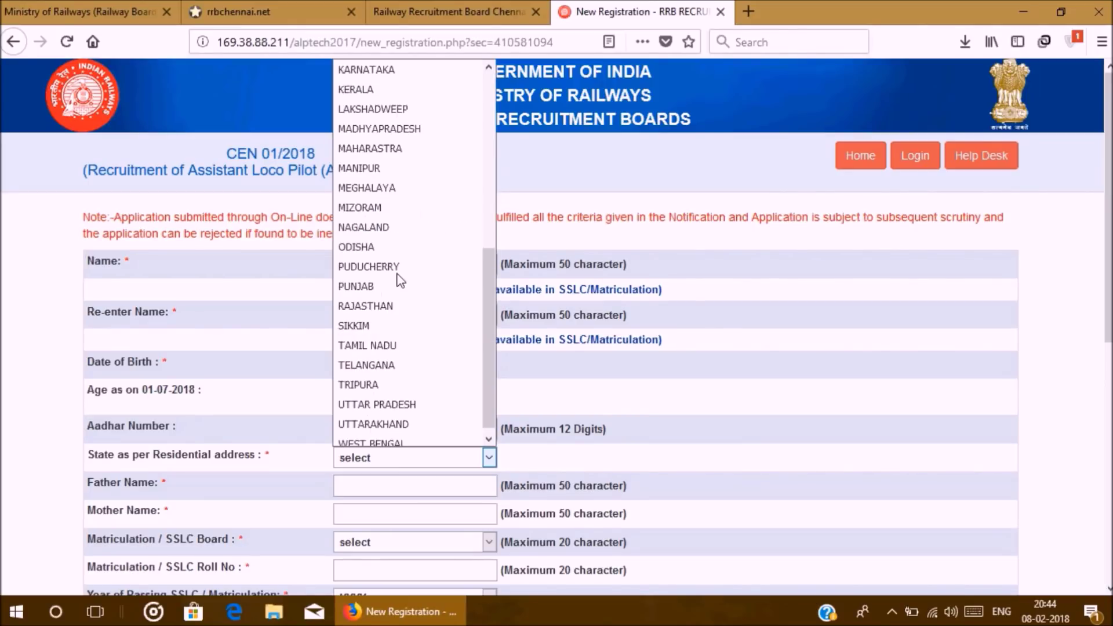
left_click(405, 346)
left_click(408, 482)
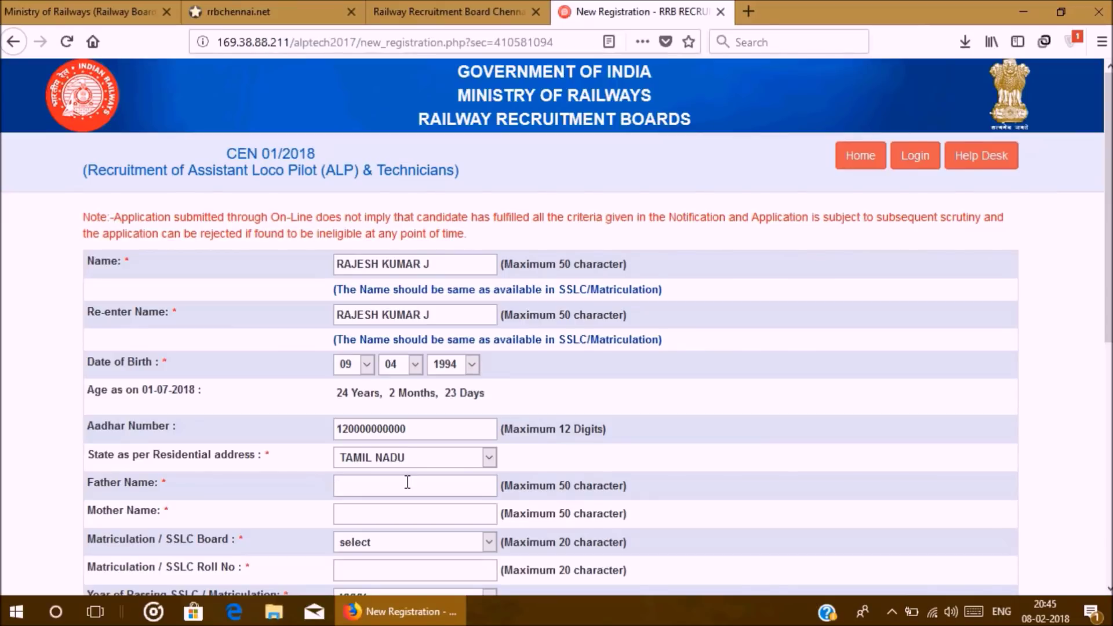
type("XYZ")
left_click(394, 515)
Fill in the mother's name, choose STATE BOARD, and enter the matriculation roll number.
type("GFD")
scroll(394, 515, "down", 3)
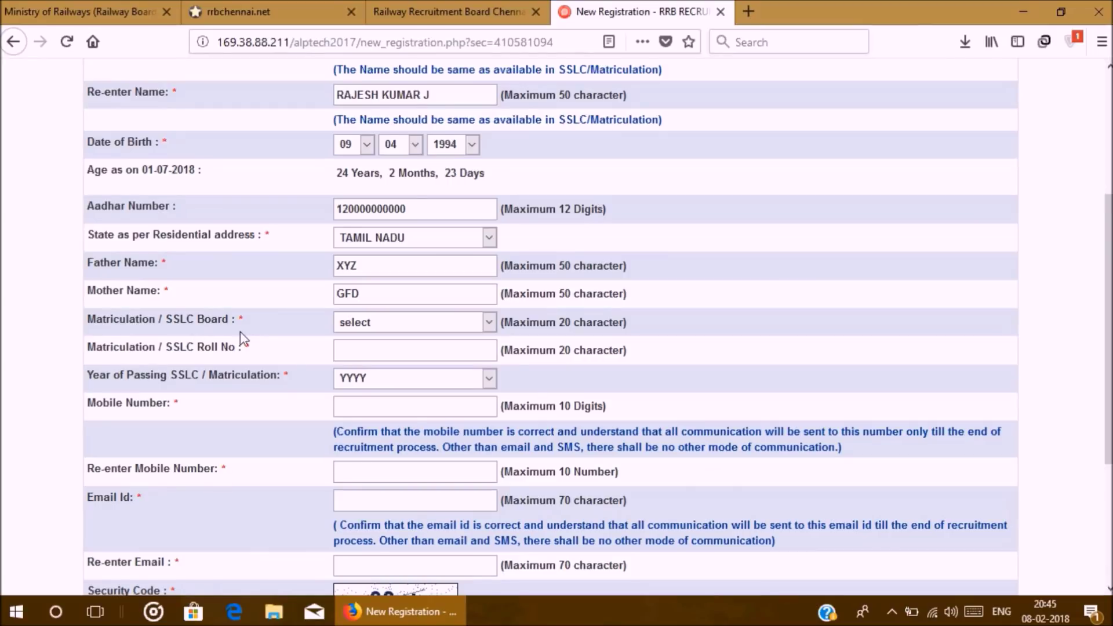
left_click(356, 323)
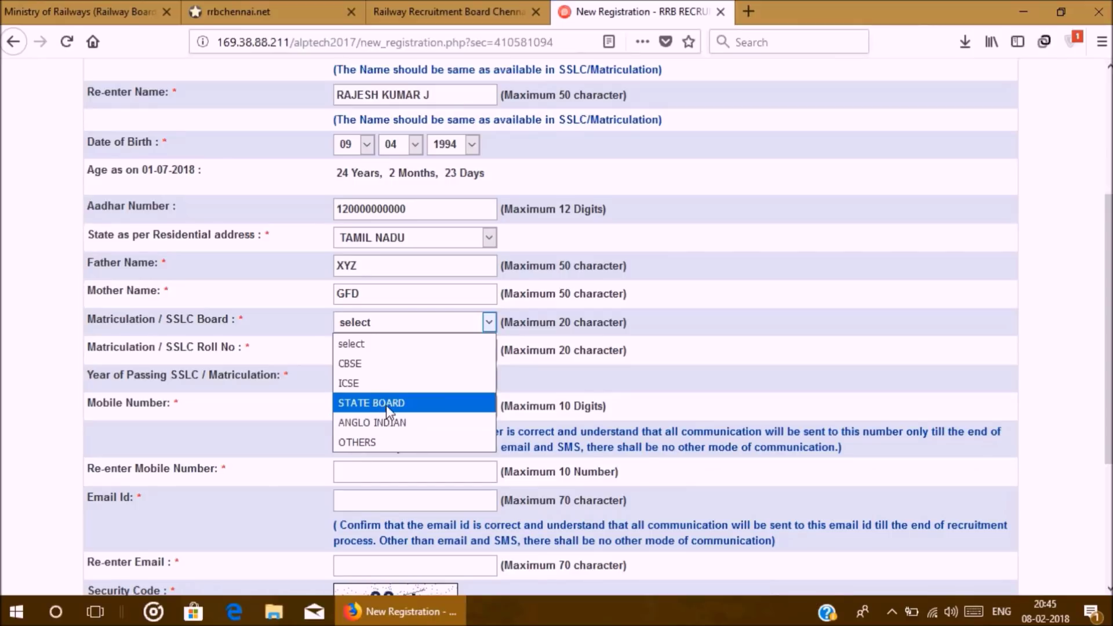
left_click(387, 407)
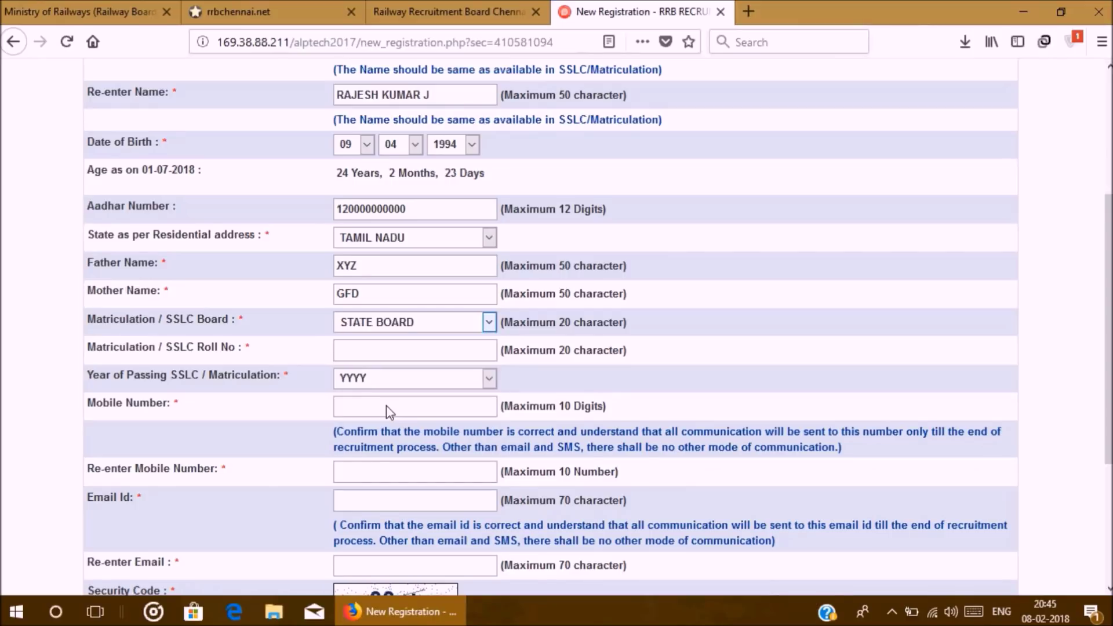
left_click(343, 350)
type("123456")
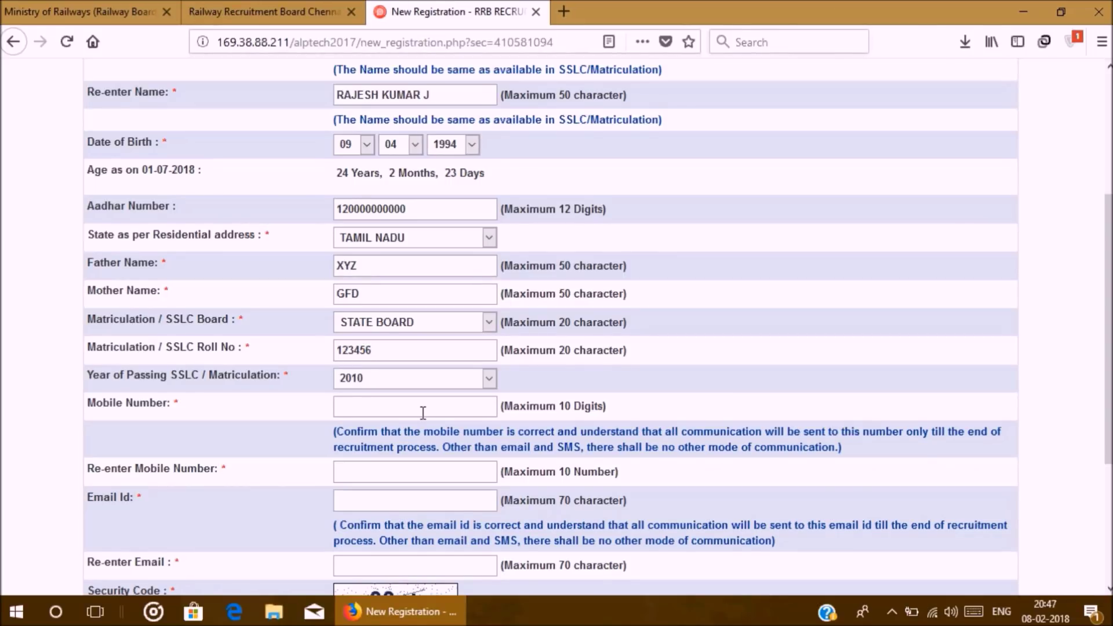
Enter the candidate's mobile number in both mobile number fields.
left_click(422, 411)
left_click(427, 472)
left_click(417, 503)
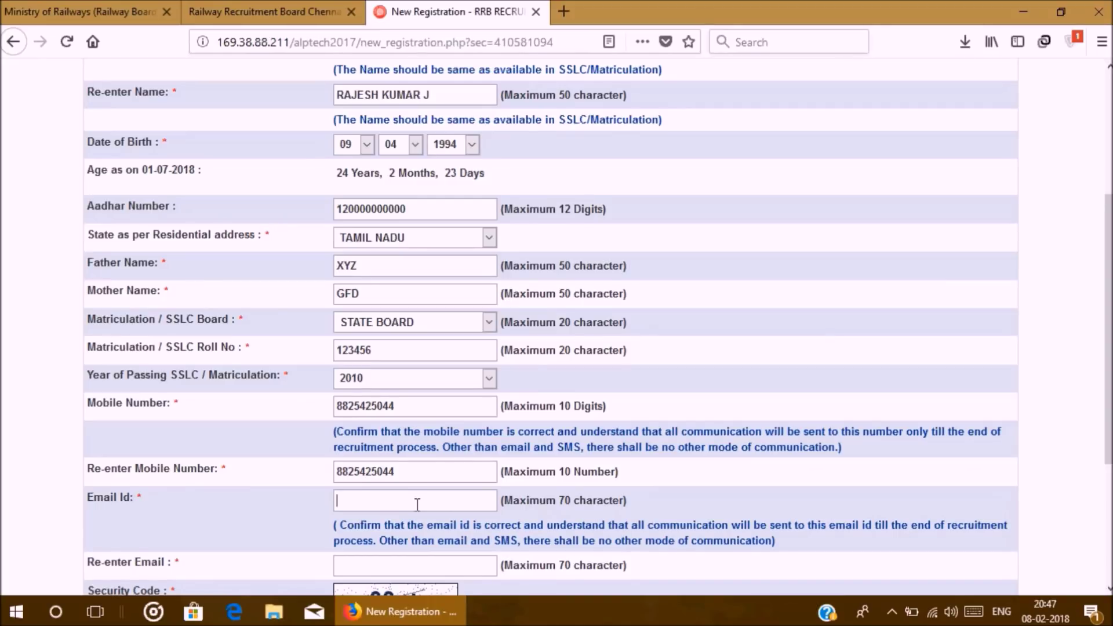
Fill Email Id and Re-enter Email with the saved suggested email address.
type("lear")
key("Down")
key("Return")
scroll(417, 504, "down", 3)
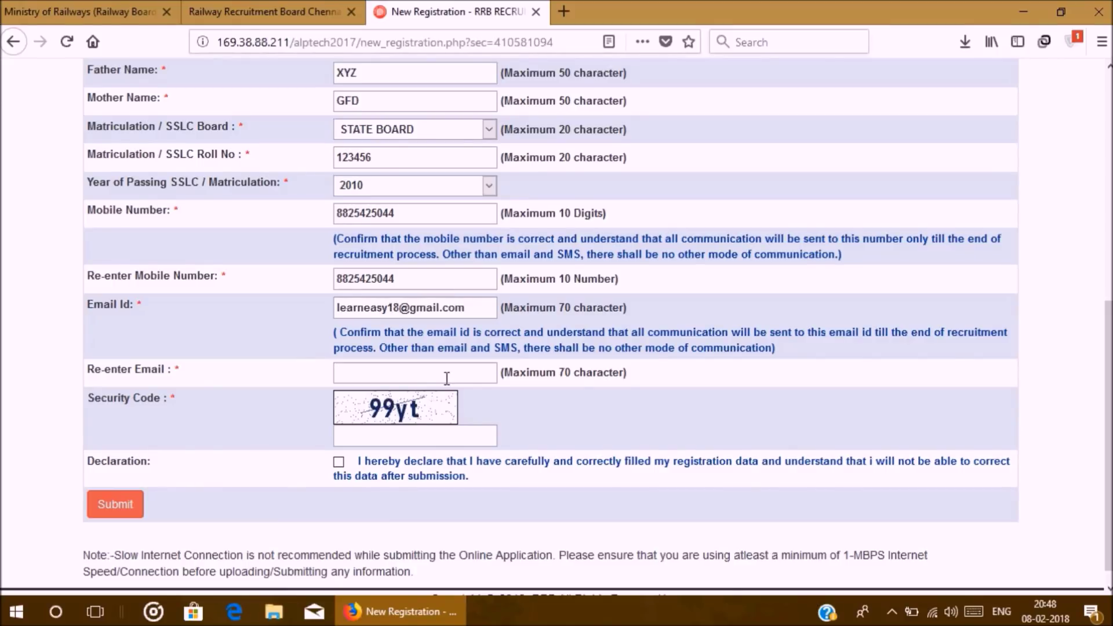
type("LEAR")
key("Down")
key("Return")
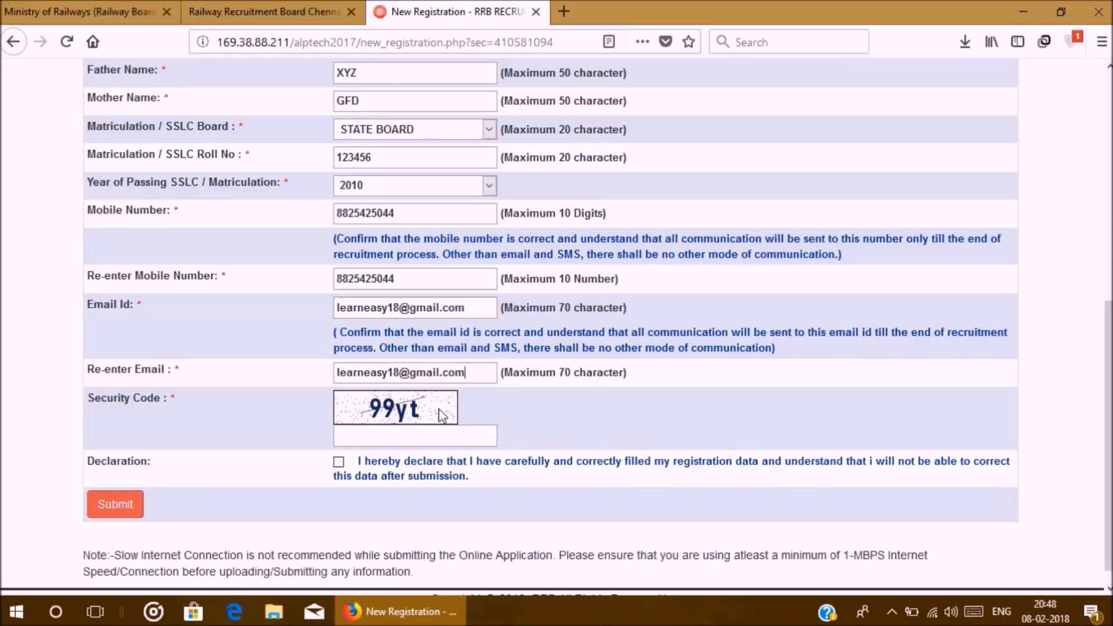
Enter the captcha security code, tick the declaration, and submit the registration.
left_click(426, 440)
type("99y")
left_click_drag(1108, 400, 1108, 208)
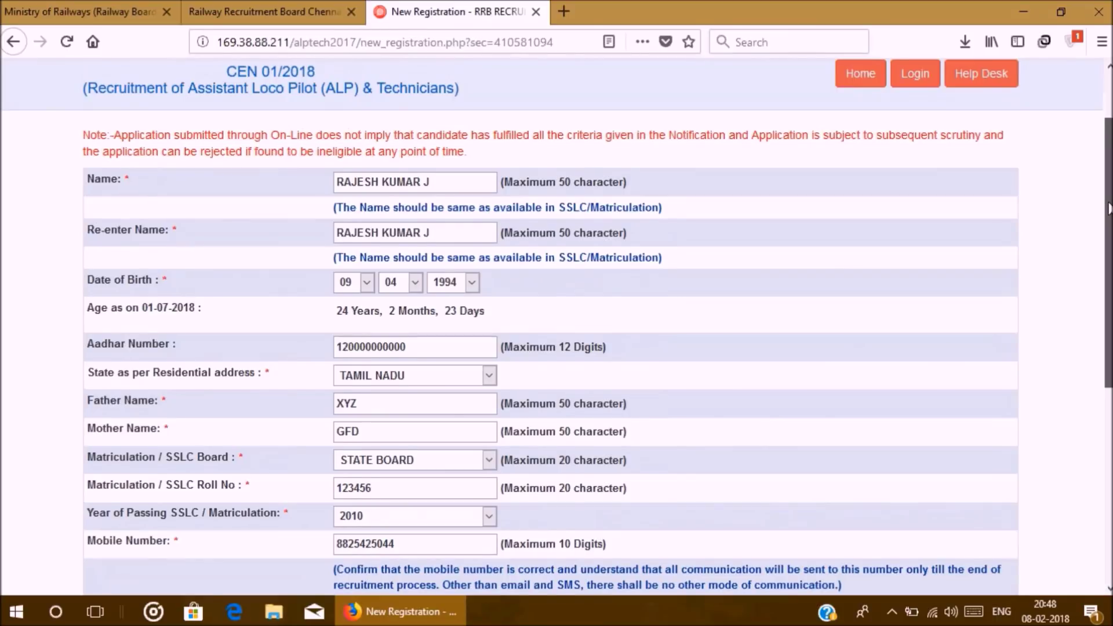
scroll(1108, 209, "down", 2)
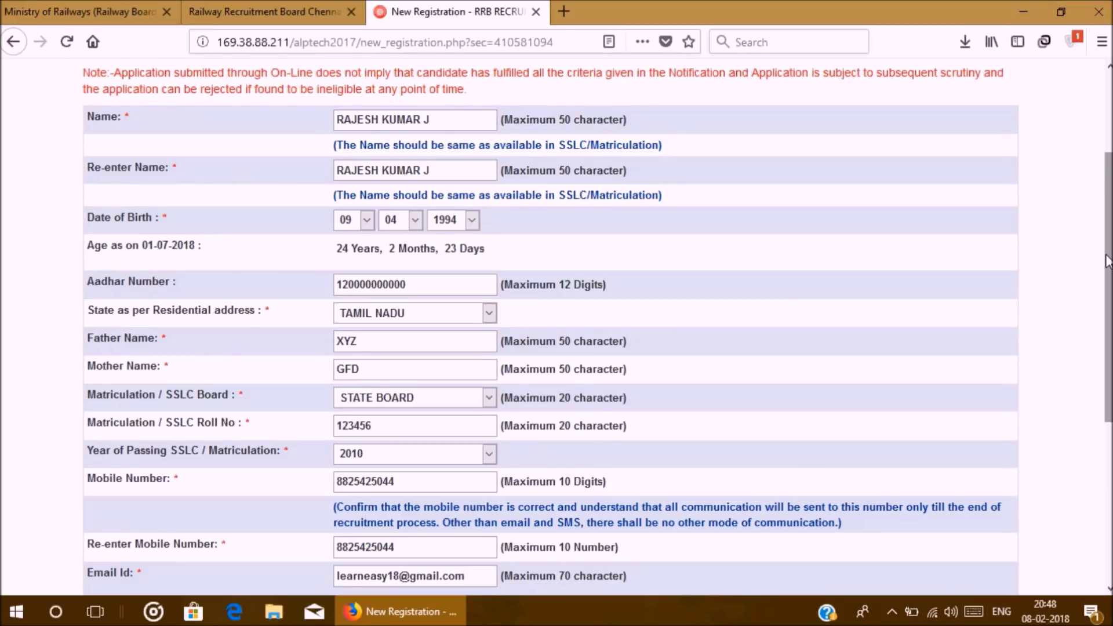
left_click_drag(1107, 260, 1107, 419)
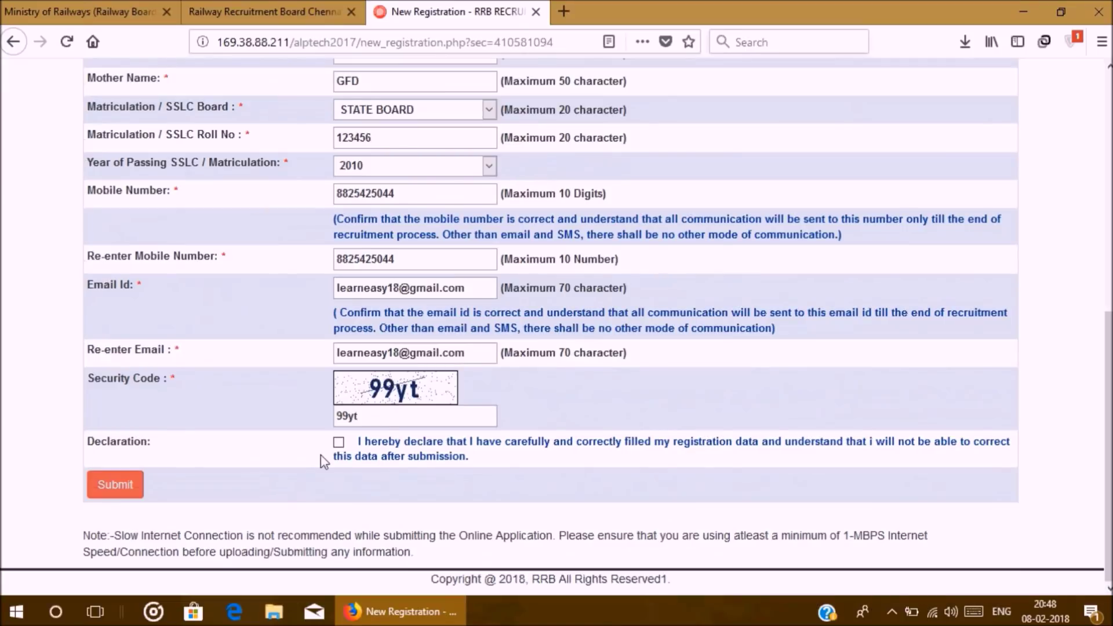
left_click(338, 443)
left_click(117, 495)
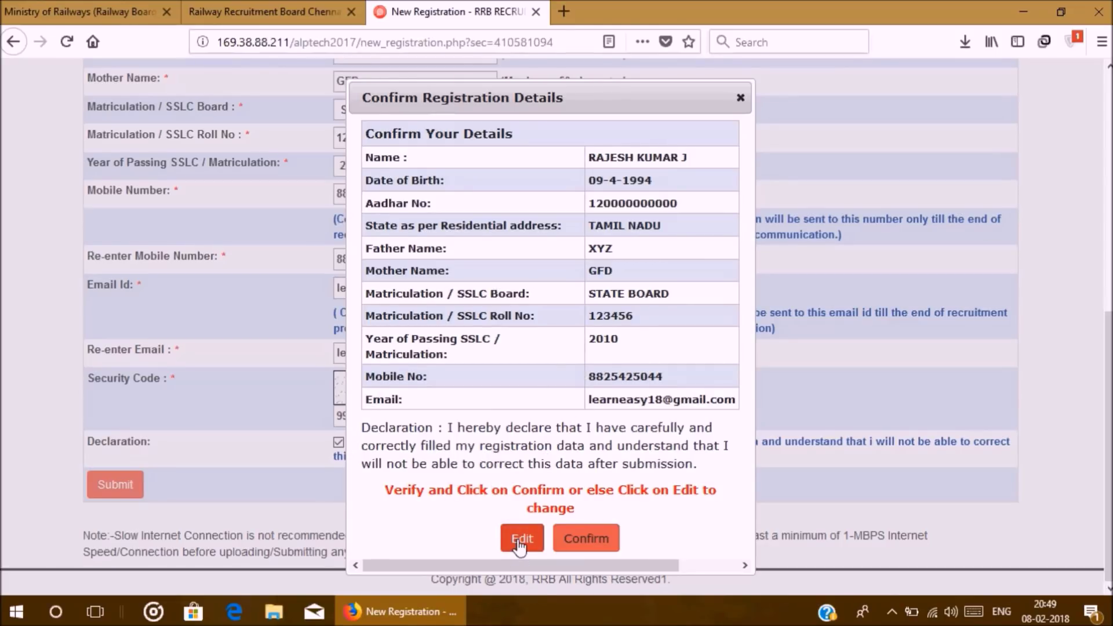
Confirm the registration details and acknowledge the success message.
left_click(585, 539)
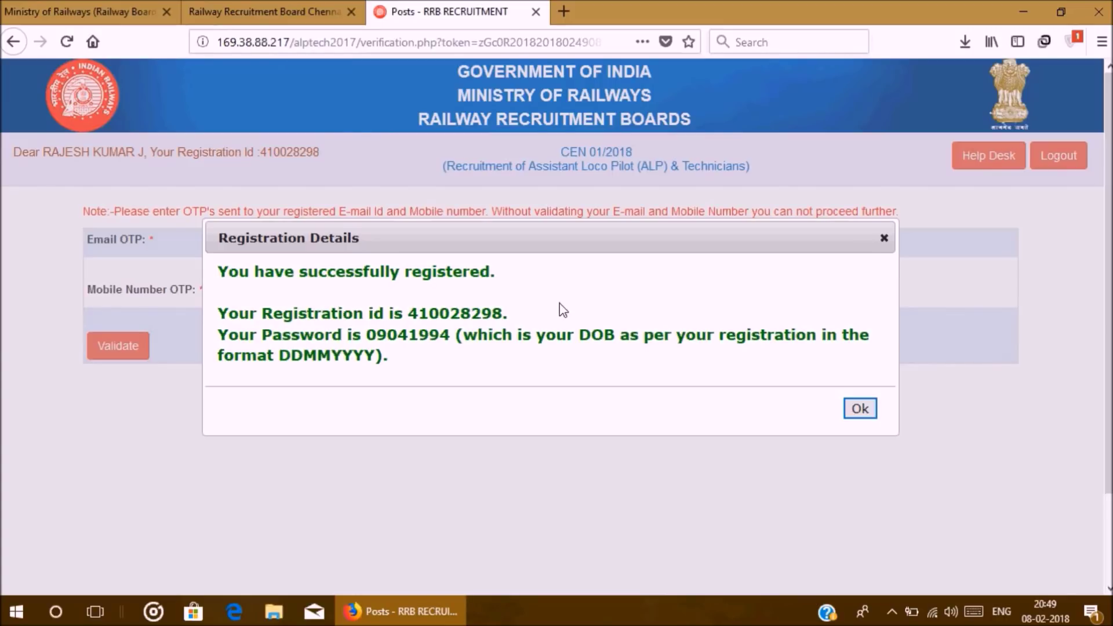
left_click(859, 408)
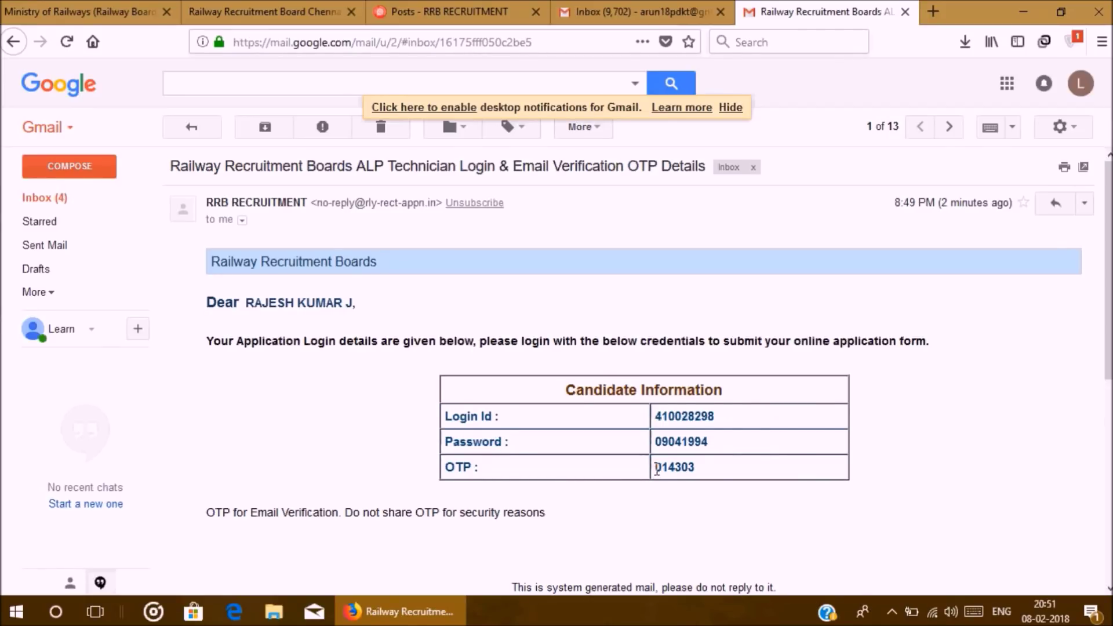
Select the email OTP in the RRB Gmail message and return to the portal tab.
left_click_drag(656, 468, 697, 468)
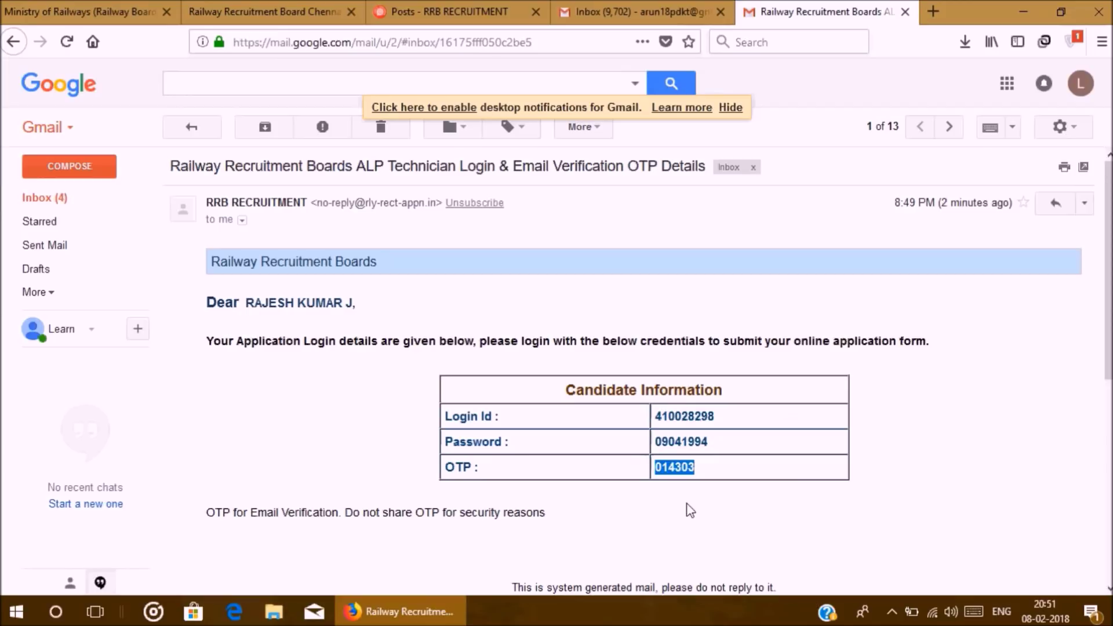
left_click(466, 22)
left_click(471, 236)
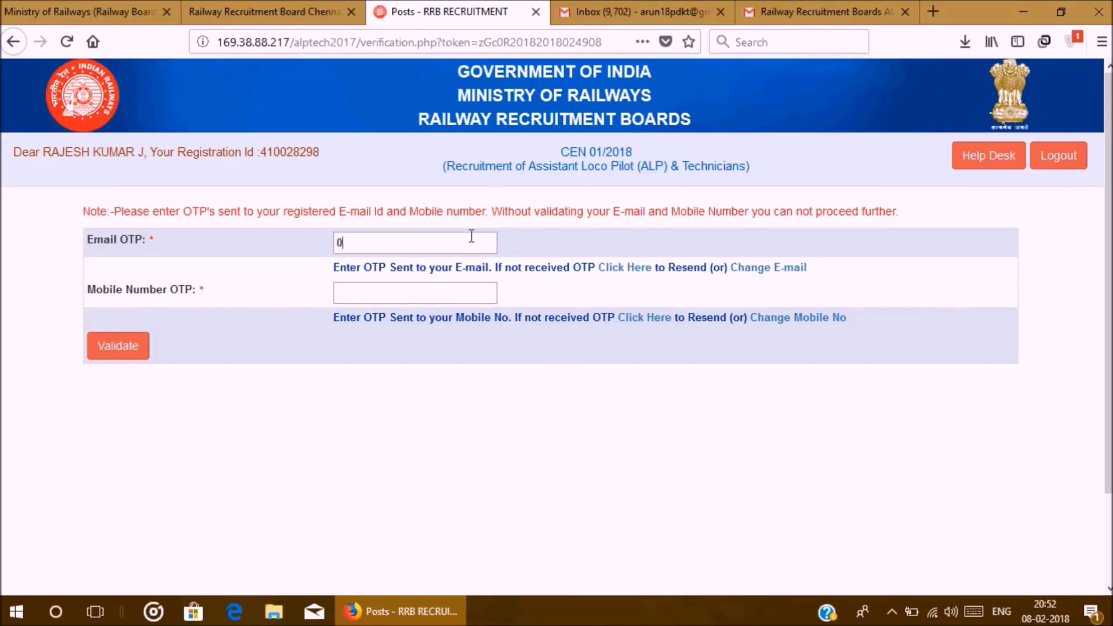
Enter the email OTP, paste the mobile OTP, and validate both codes.
left_click(454, 303)
key("ctrl+v")
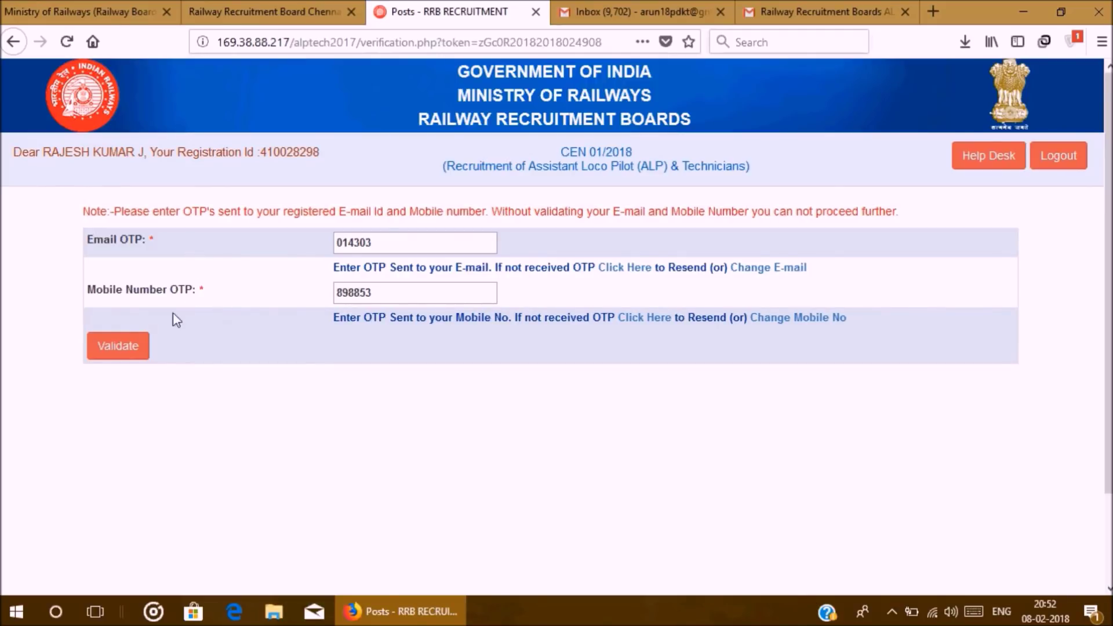
left_click(122, 353)
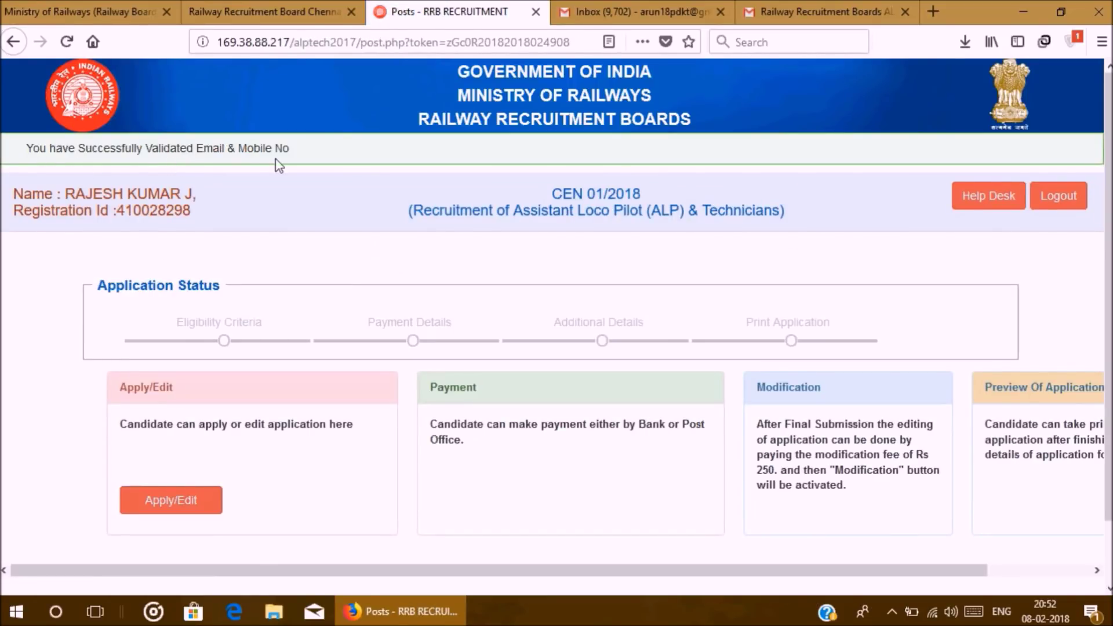
scroll(279, 166, "down", 2)
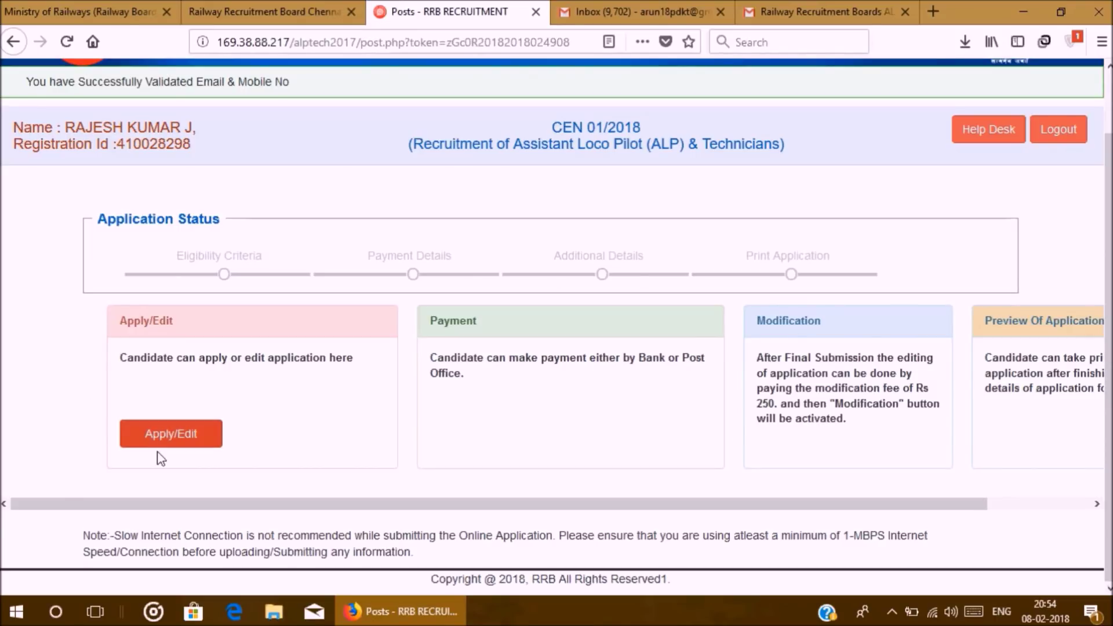
Open the application form via Apply/Edit to reach the Eligibility Criteria step.
left_click(183, 436)
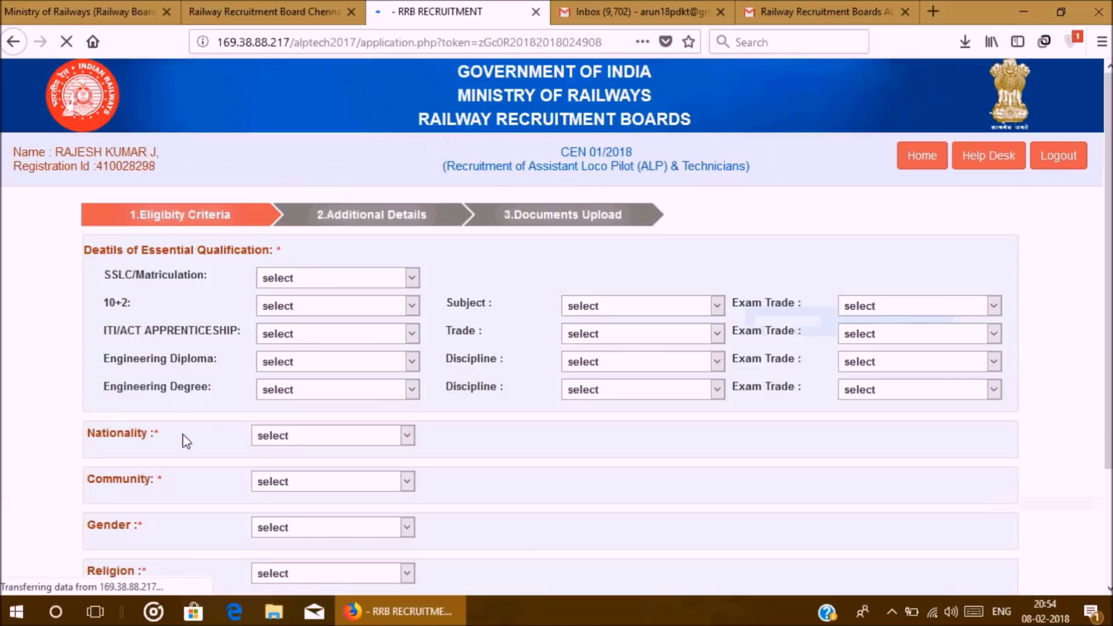
scroll(156, 220, "down", 2)
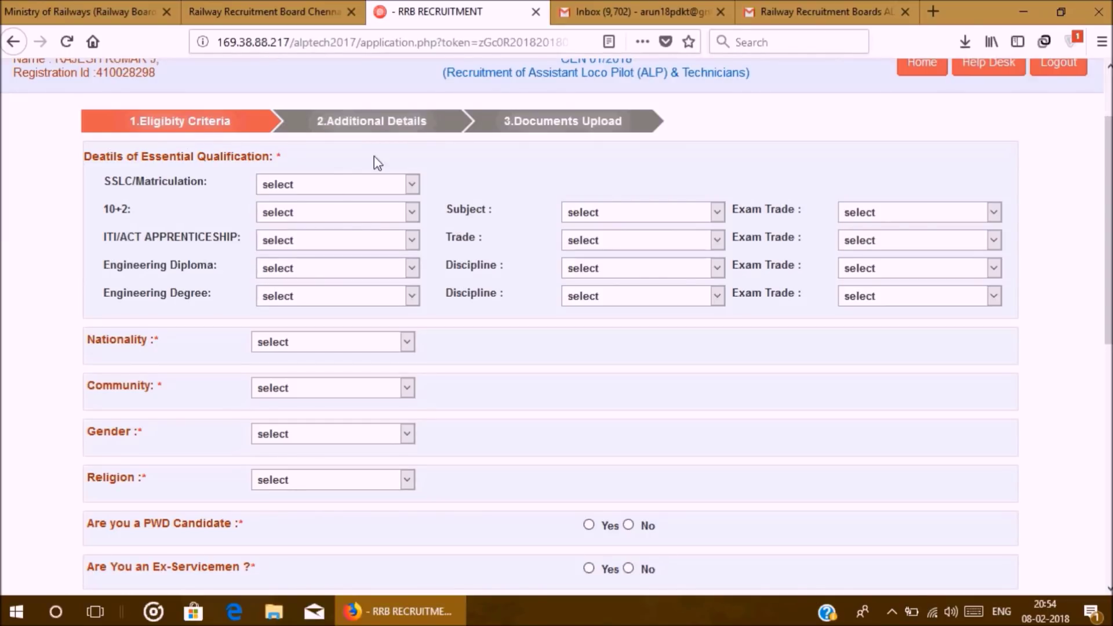
left_click(389, 133)
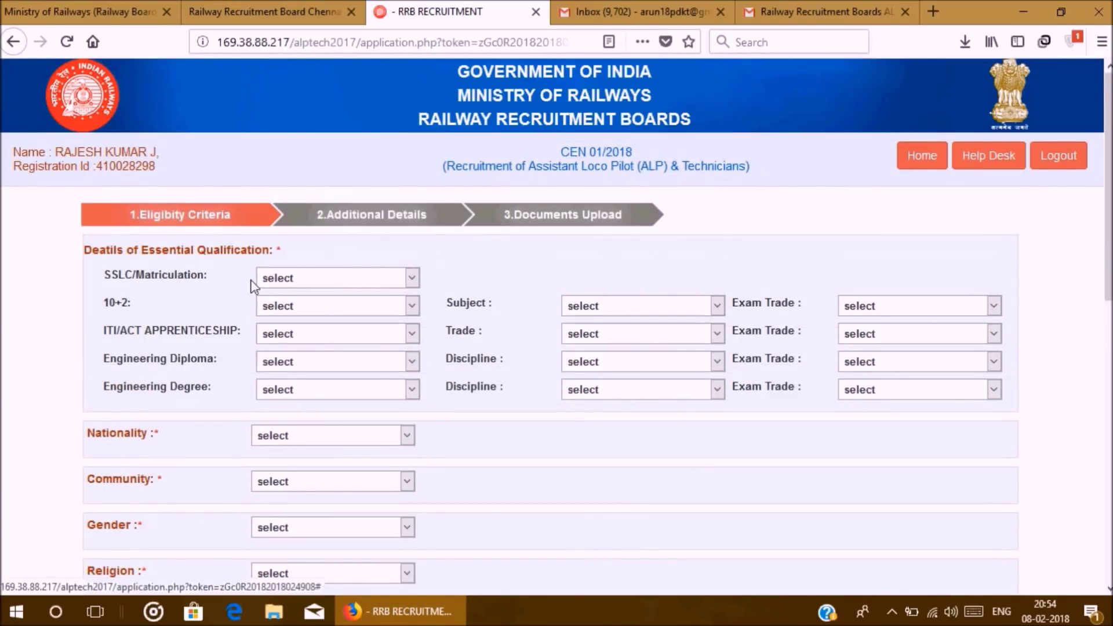
scroll(116, 319, "down", 2)
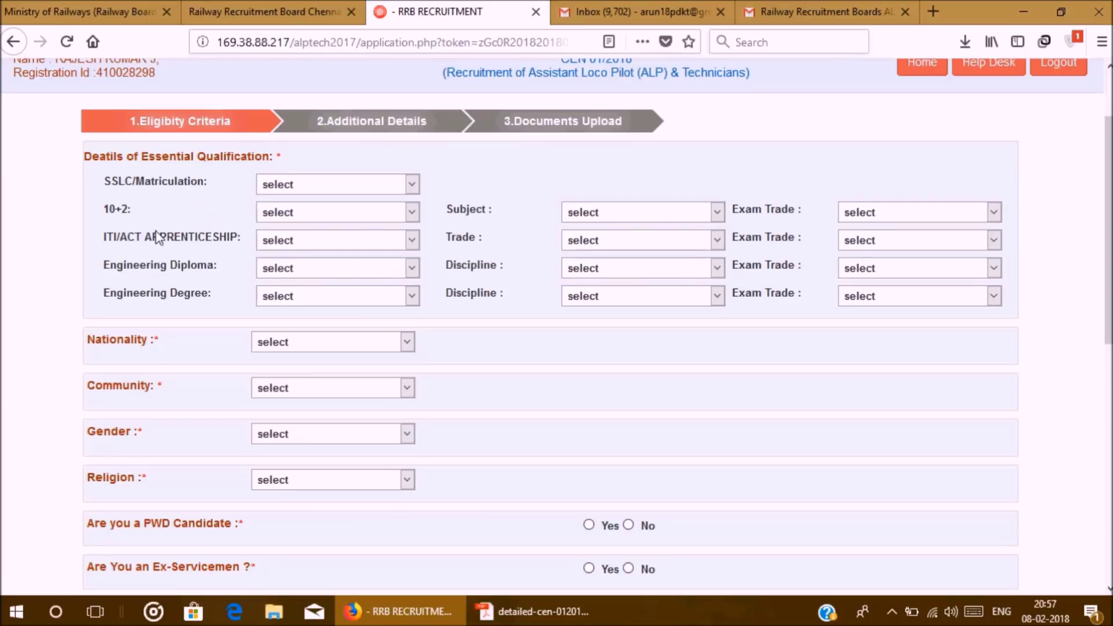
Pick SSLC/SSC for matriculation and ITI for apprenticeship, with Electrician as trade and exam trade.
left_click(337, 187)
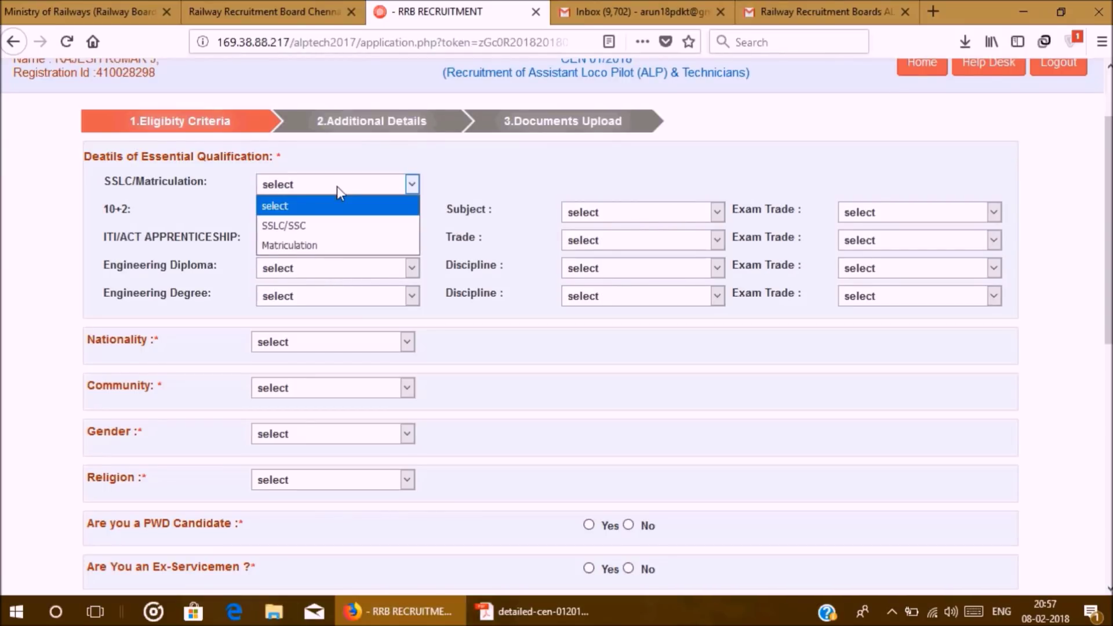
left_click(336, 224)
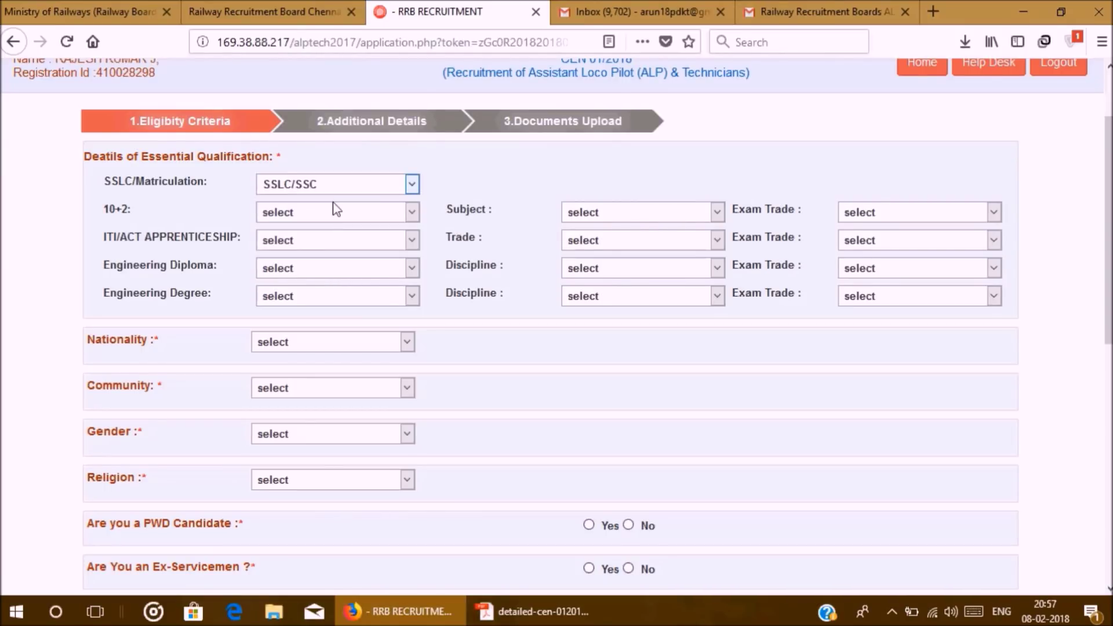
left_click(354, 243)
left_click(350, 284)
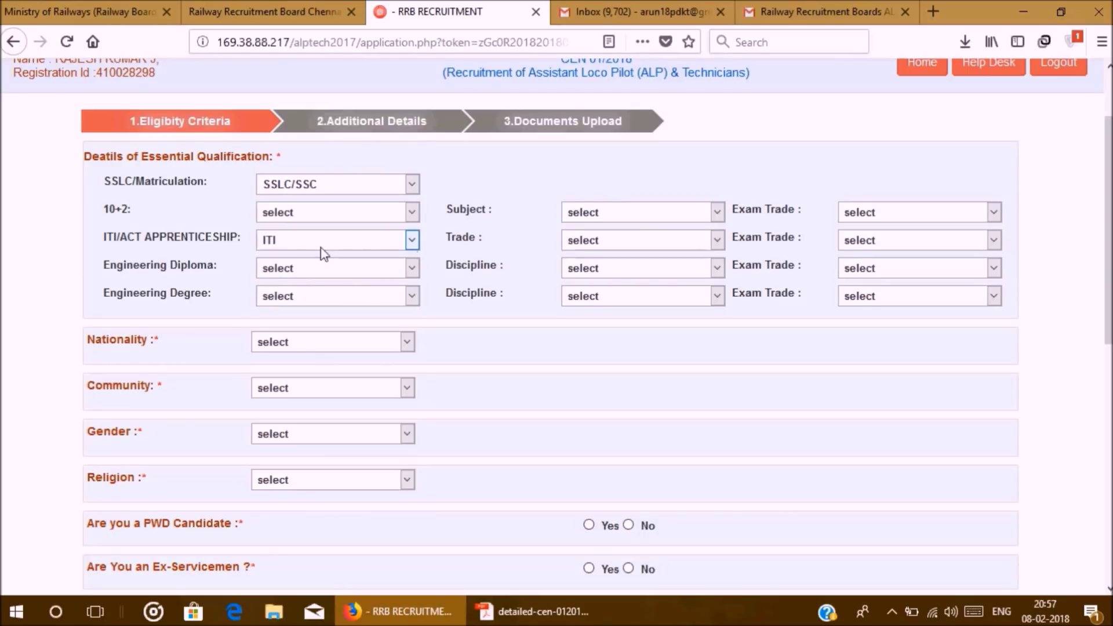
left_click(595, 242)
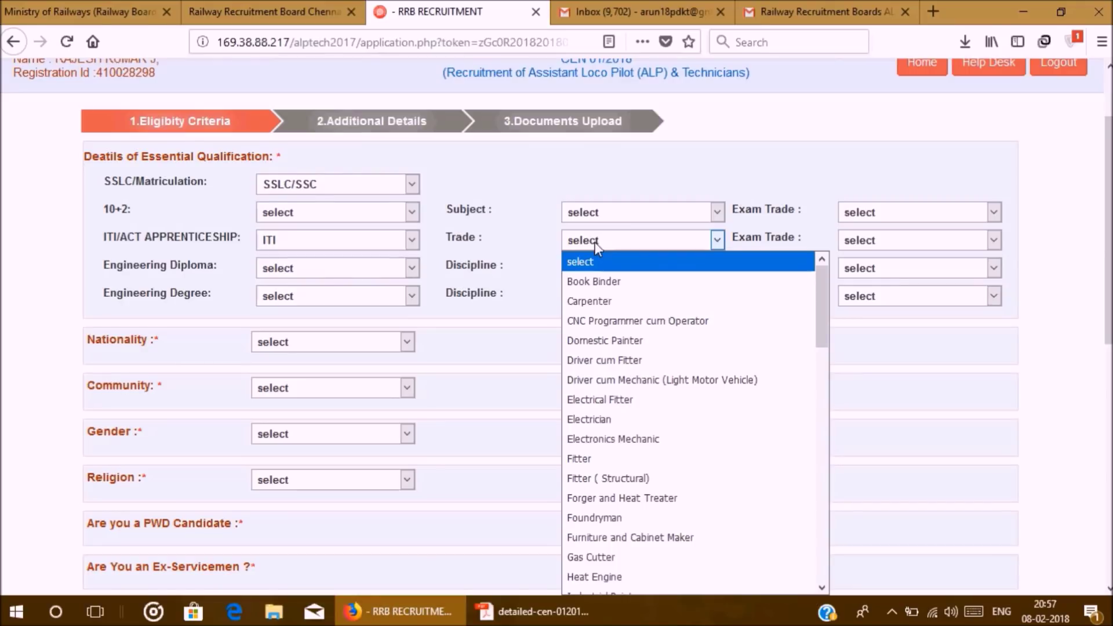
left_click(607, 412)
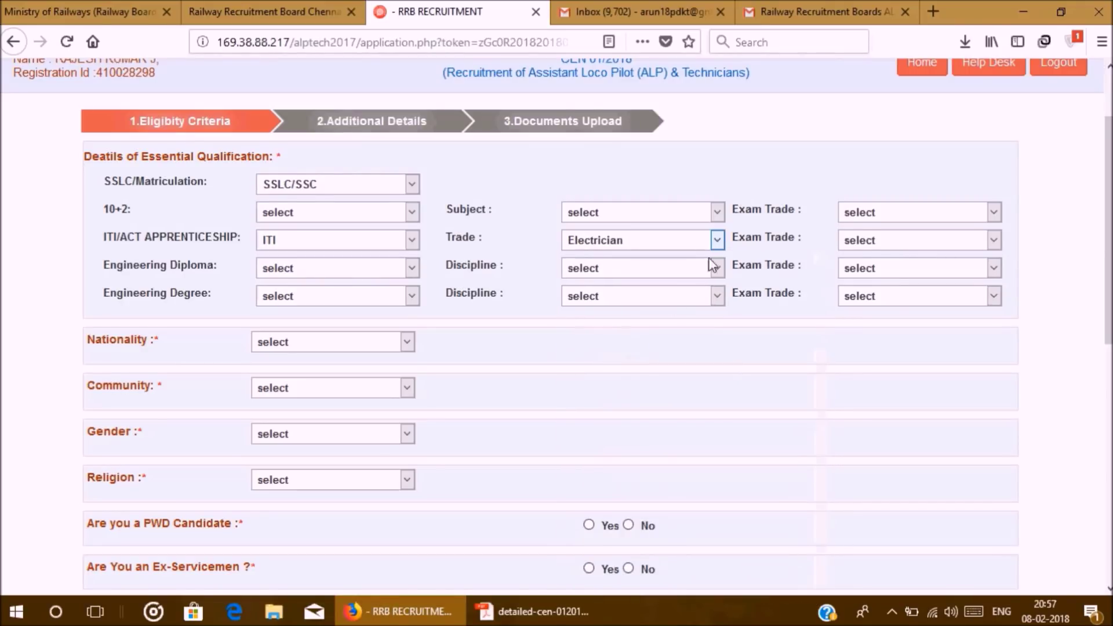
left_click(889, 245)
left_click(890, 283)
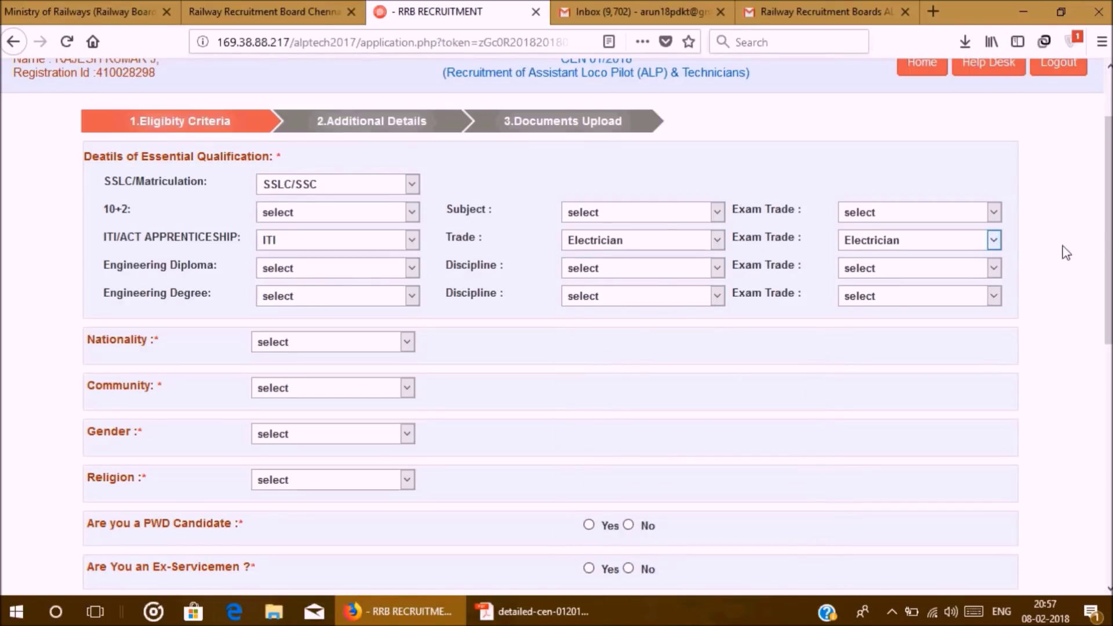
Set nationality to India and community to UR.
scroll(1109, 248, "down", 1)
scroll(1109, 248, "down", 3)
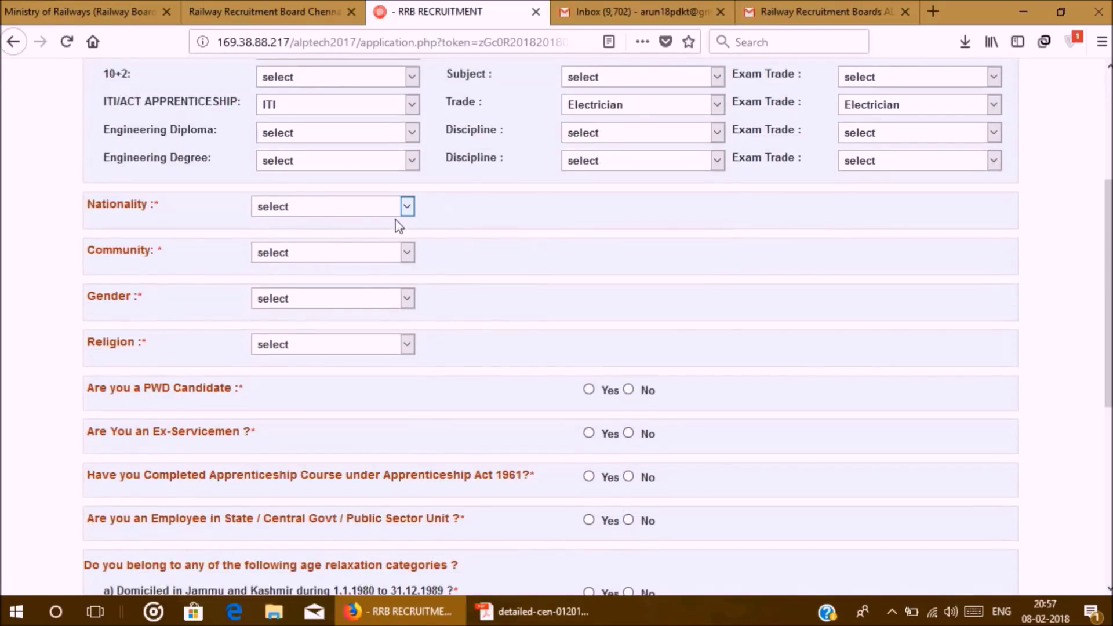
left_click(356, 210)
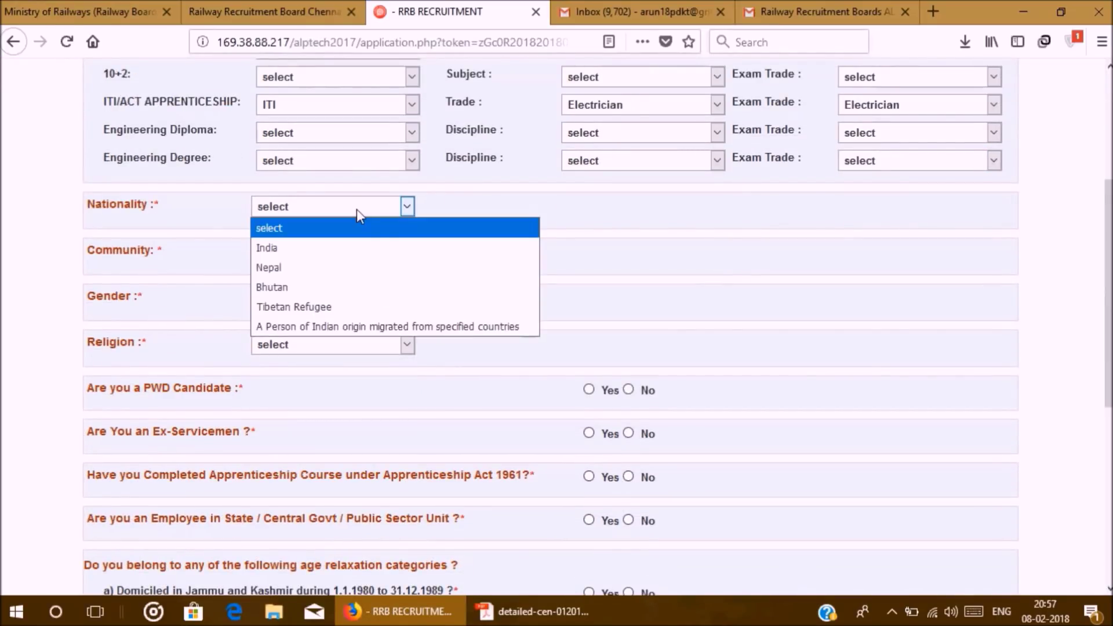
left_click(347, 257)
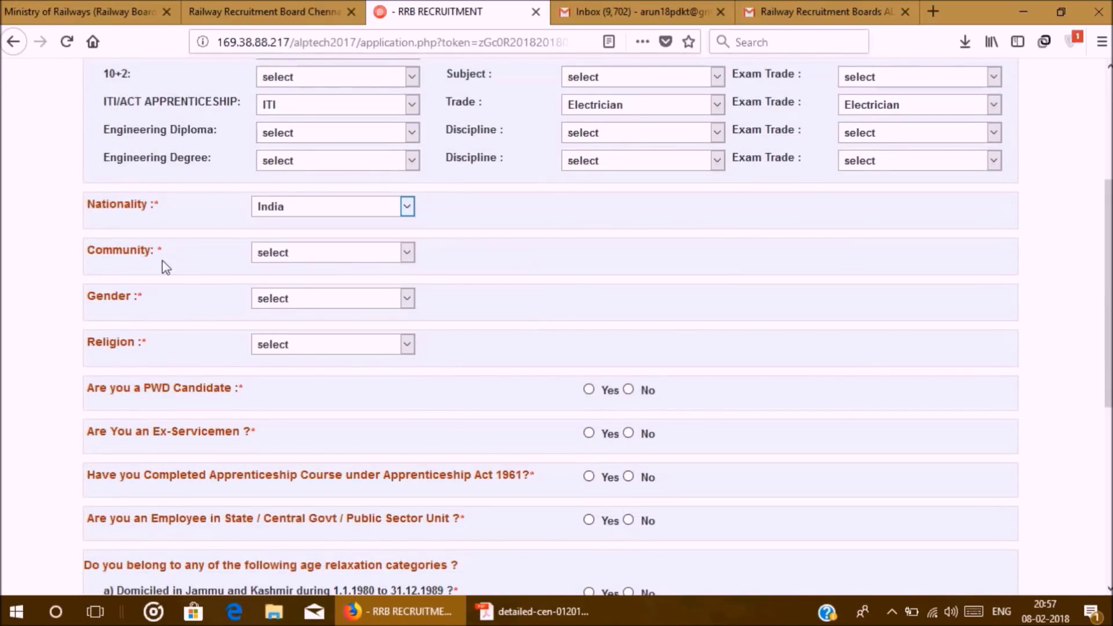
left_click(336, 253)
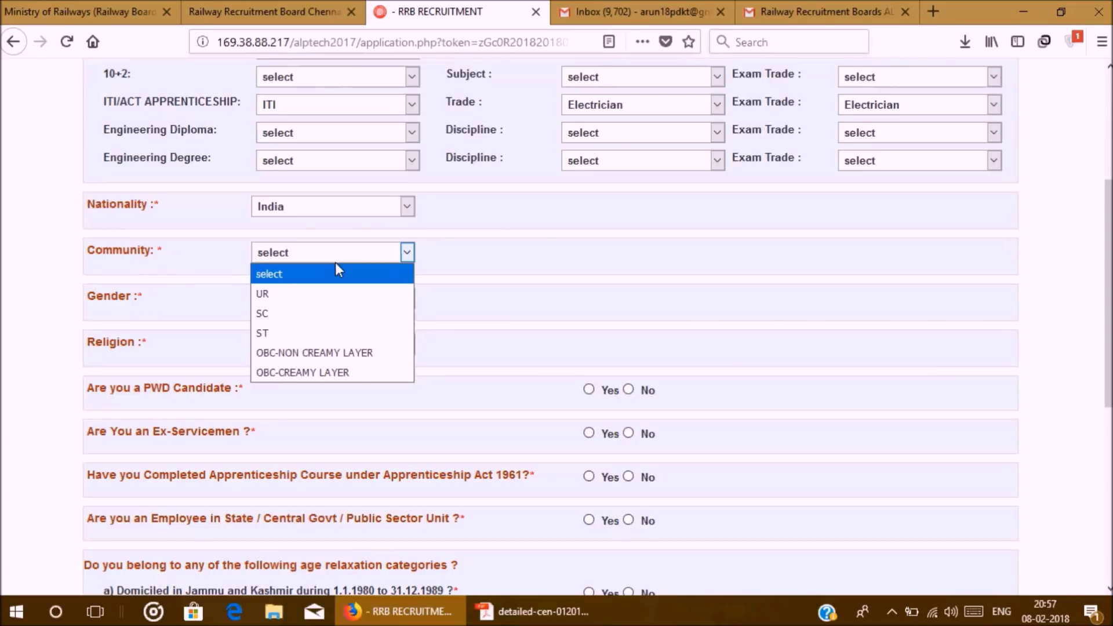
left_click(300, 303)
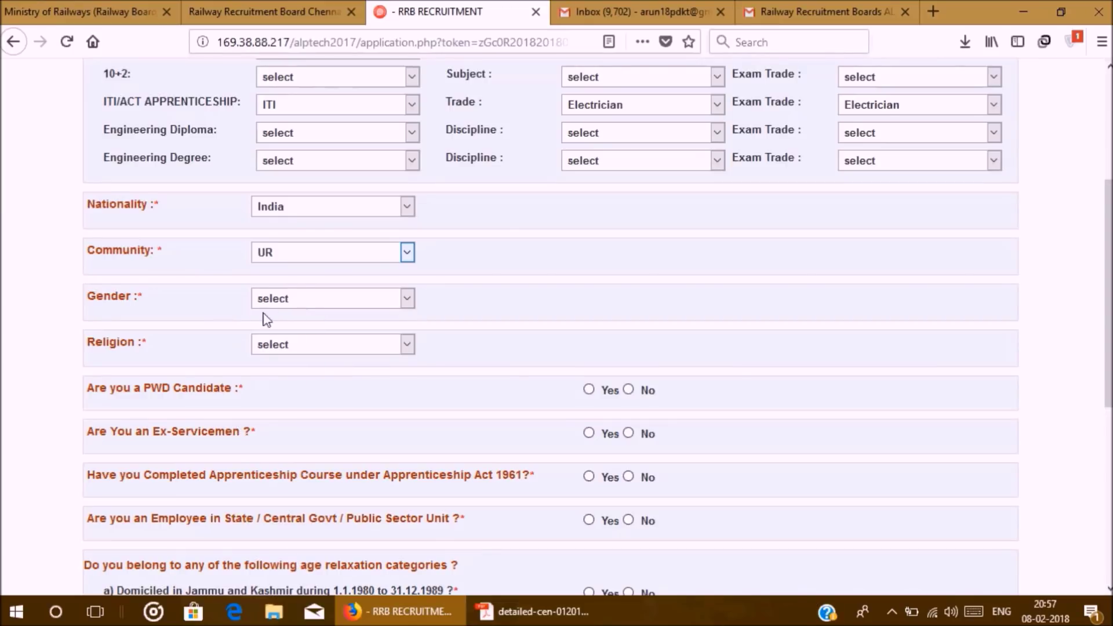
Set gender to Male and religion to Hindu.
left_click(305, 299)
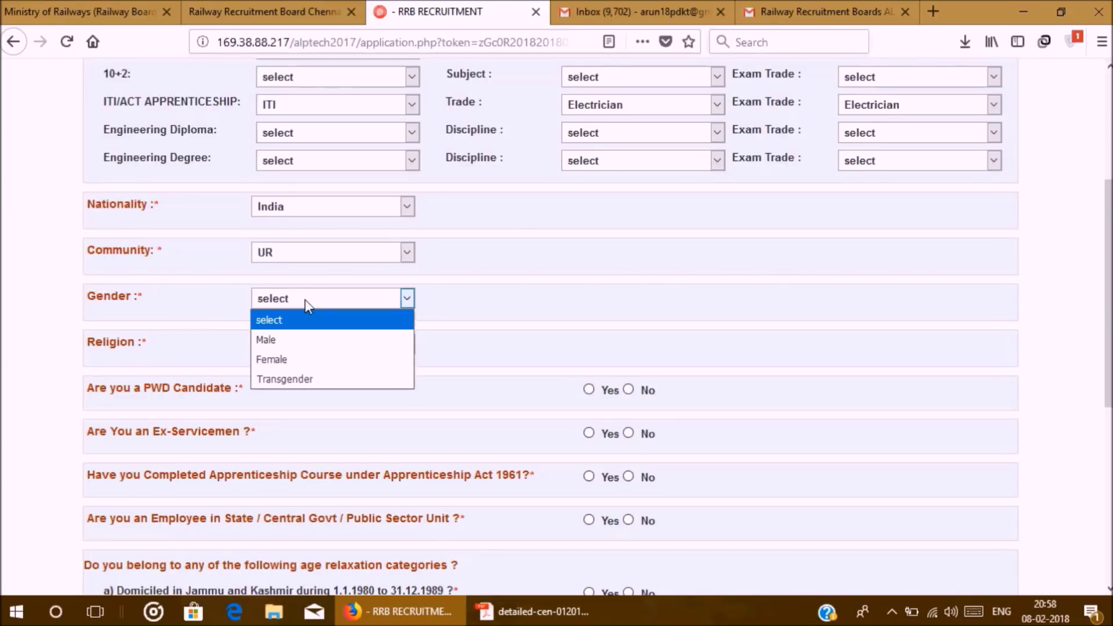
left_click(302, 340)
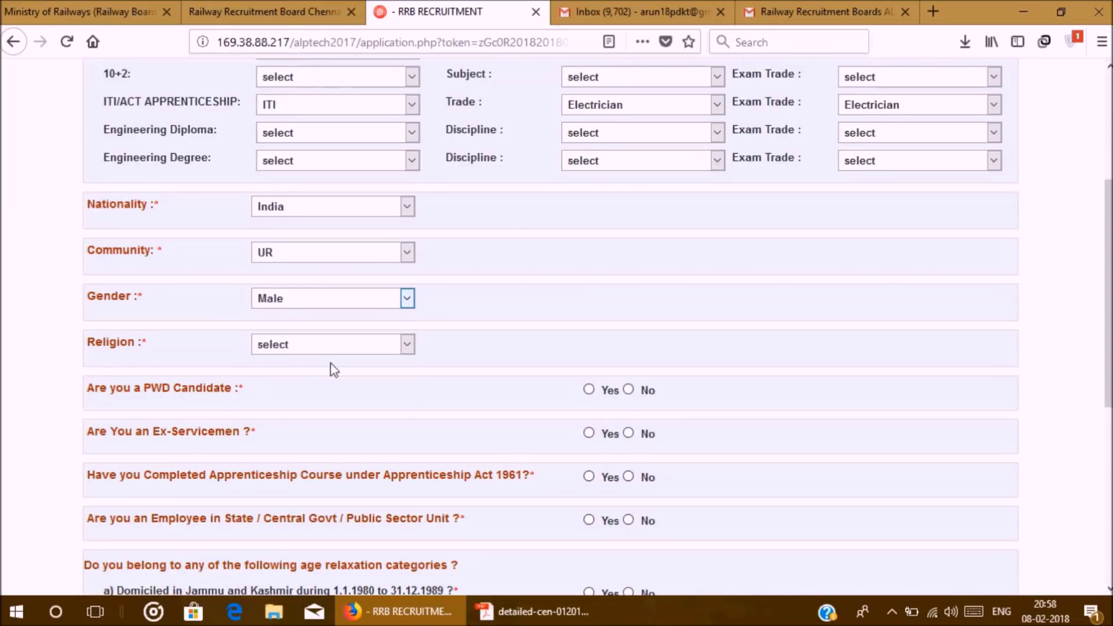
scroll(1108, 288, "down", 3)
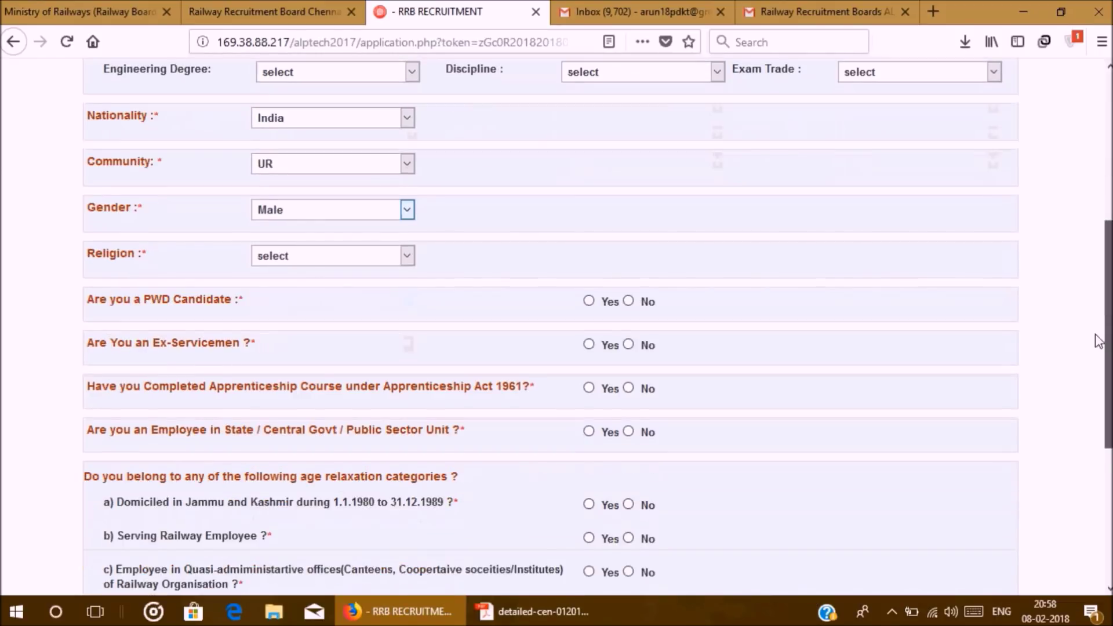
left_click(329, 201)
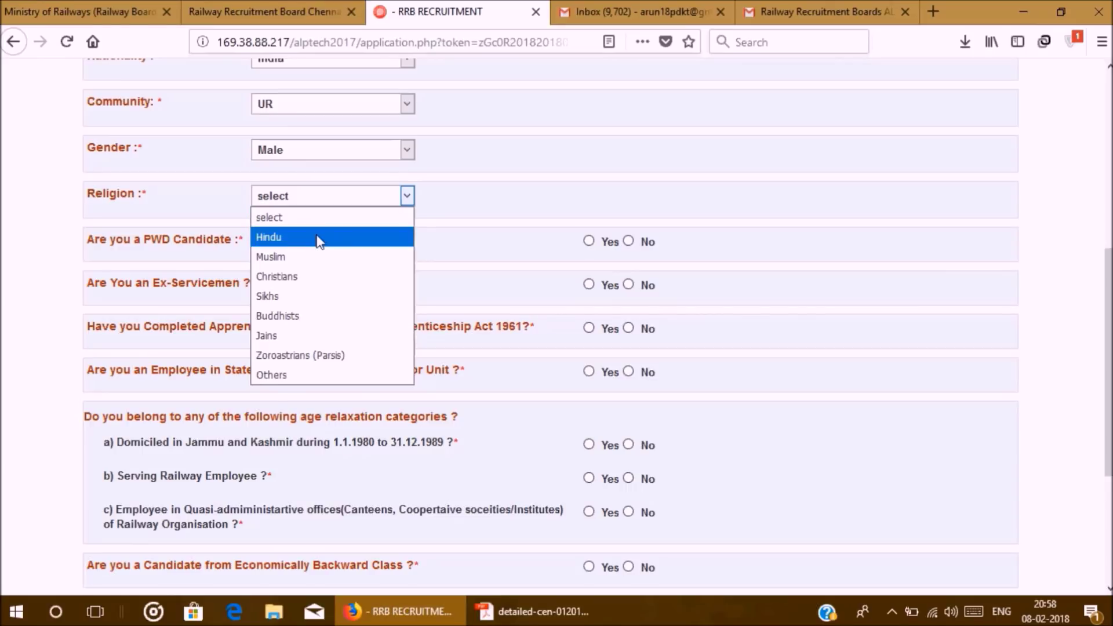
left_click(318, 238)
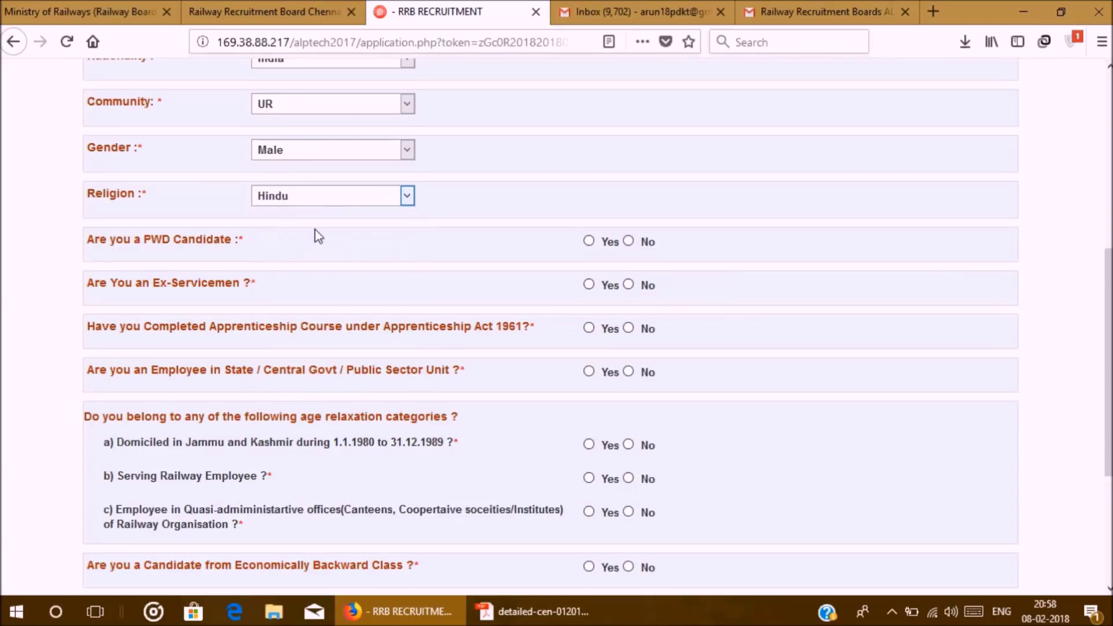
left_click(329, 200)
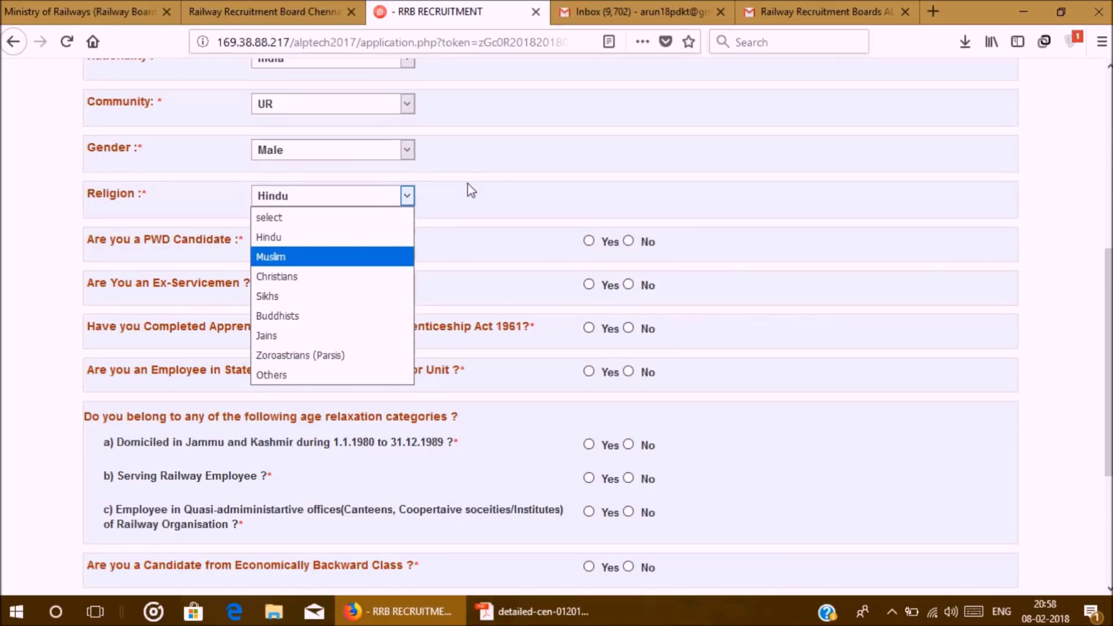
left_click(340, 237)
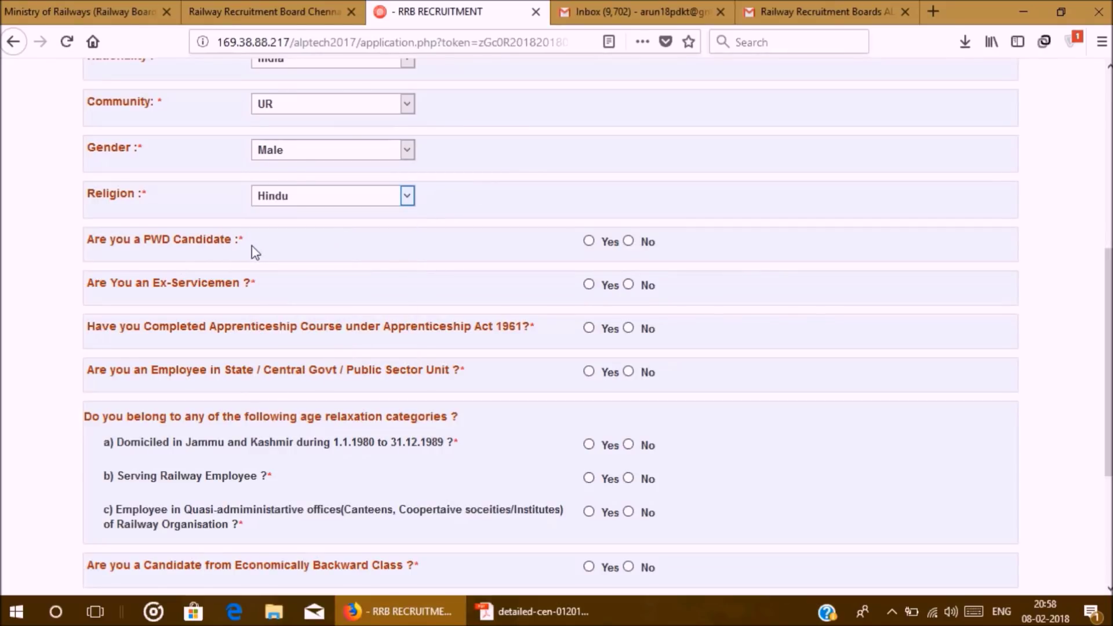
Answer No to the PWD, Ex-Servicemen, 1961 Act apprenticeship and government/PSU employee questions.
left_click(628, 242)
left_click(628, 285)
scroll(631, 293, "down", 3)
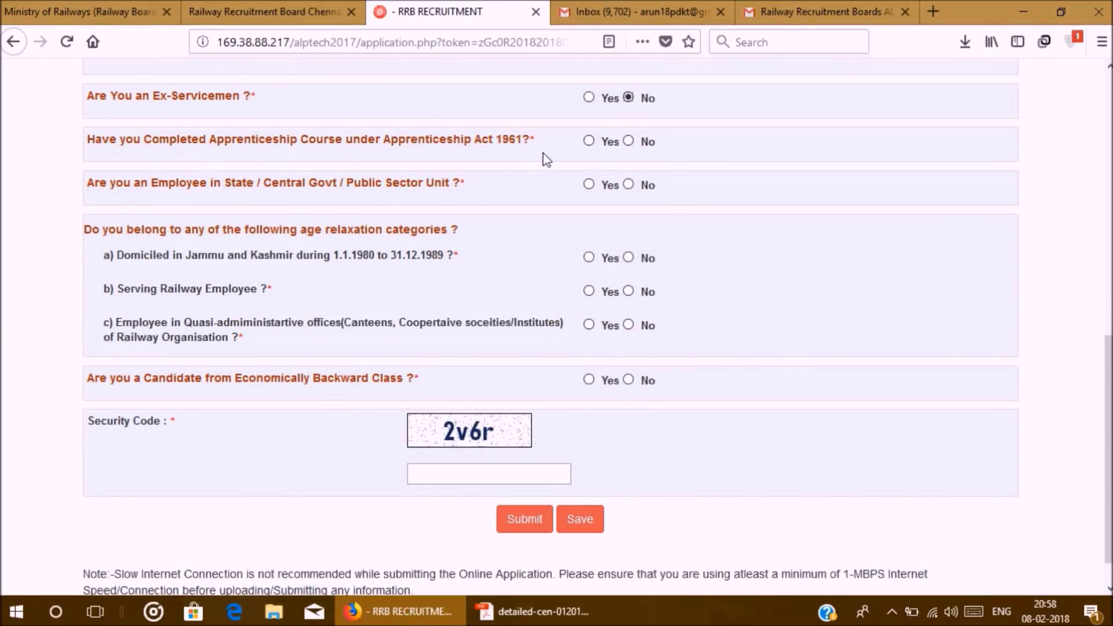
left_click(588, 141)
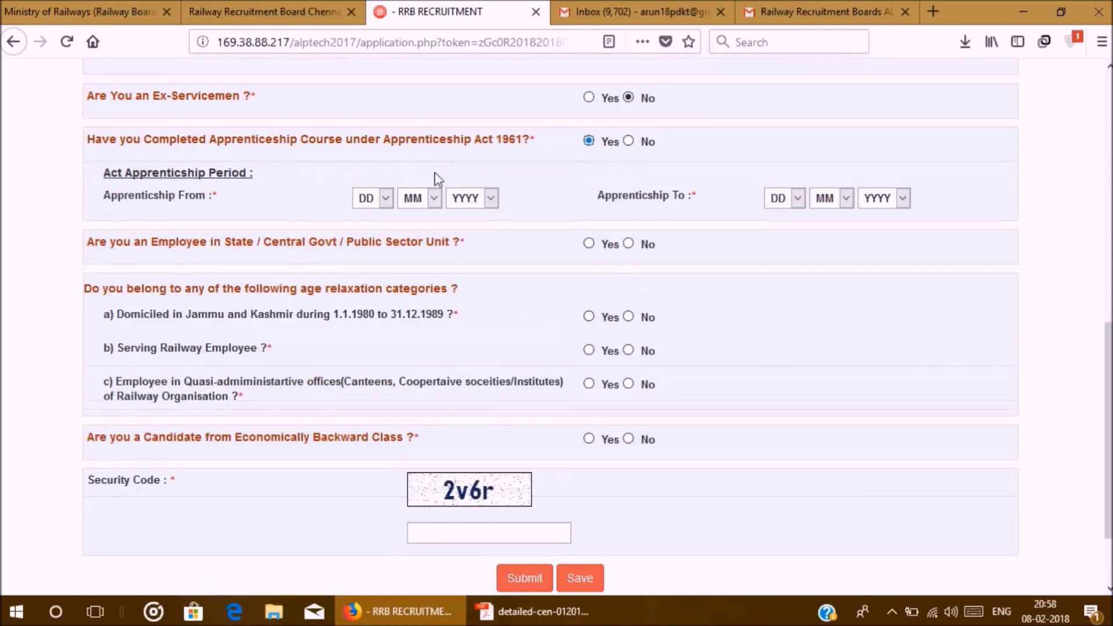
left_click(372, 201)
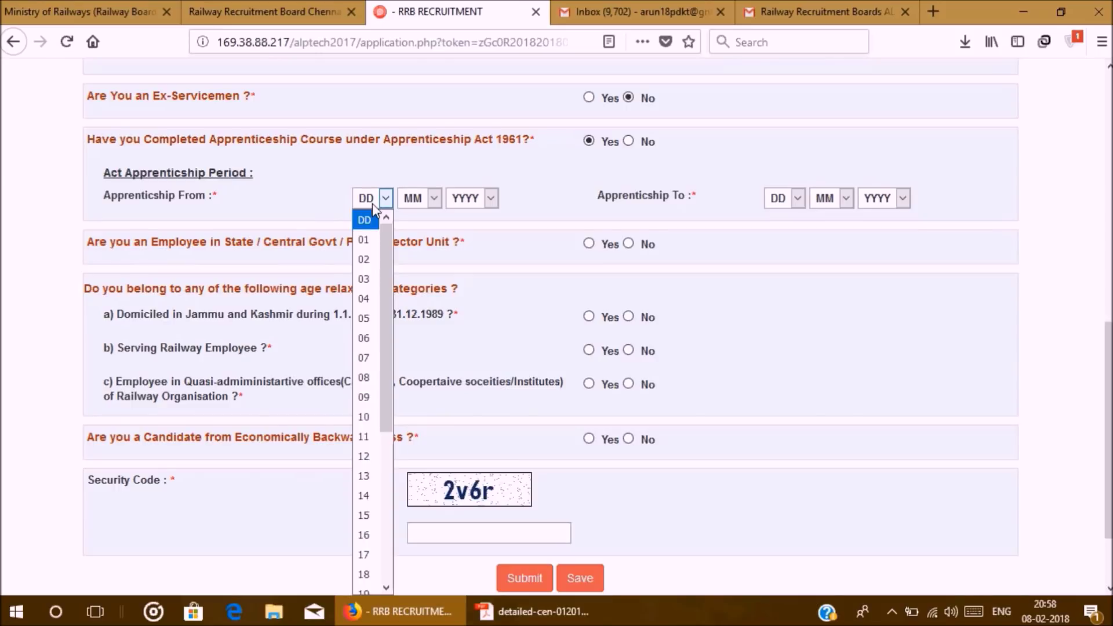
left_click(377, 209)
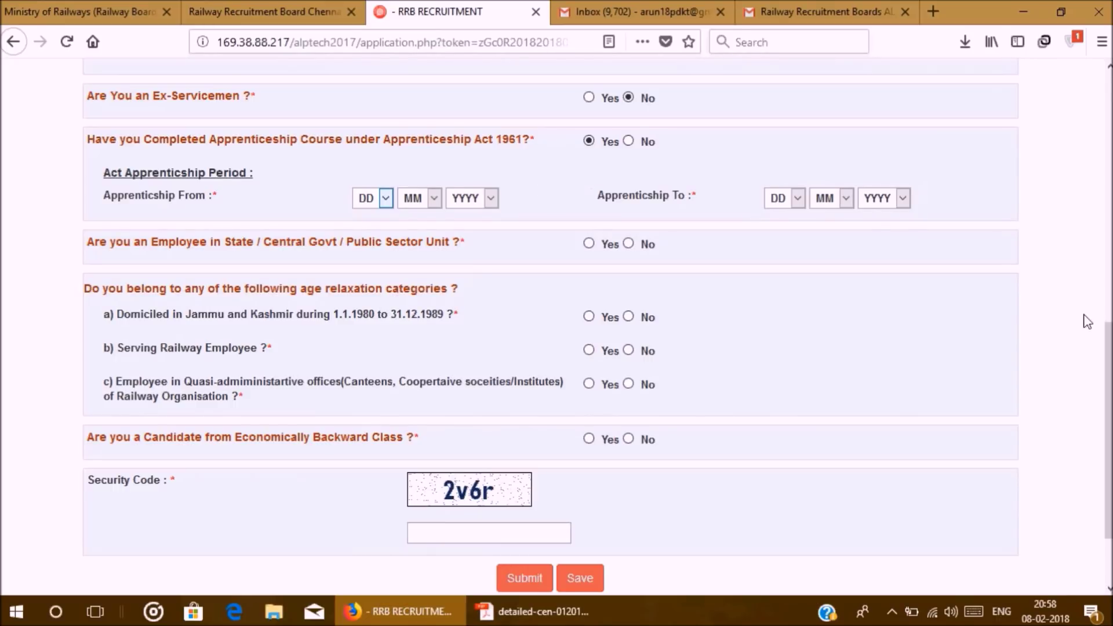
left_click(627, 144)
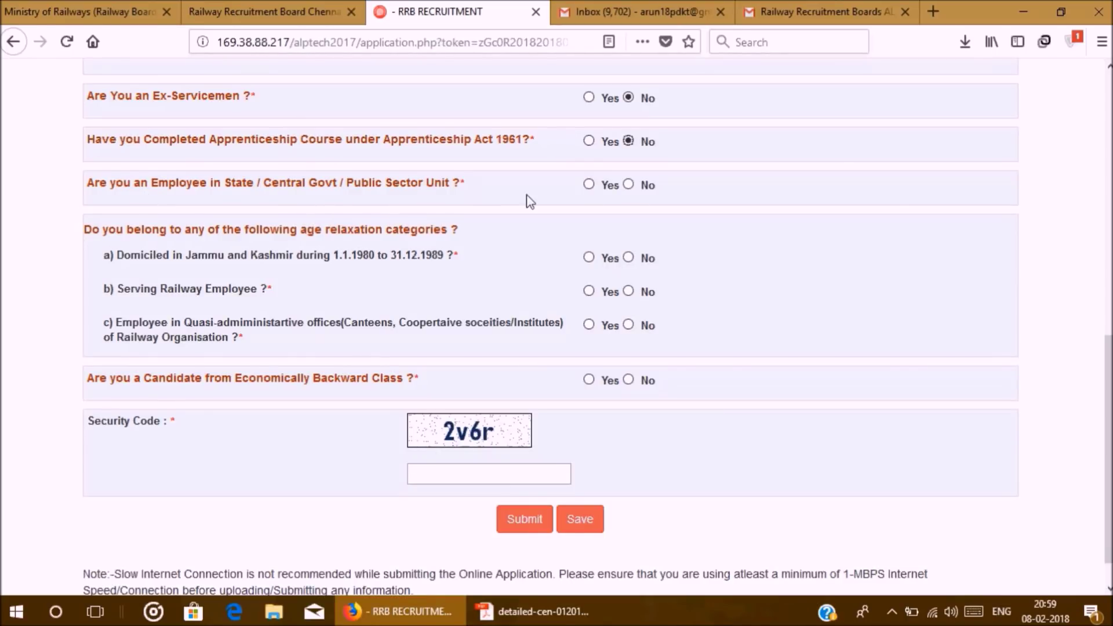
left_click(589, 184)
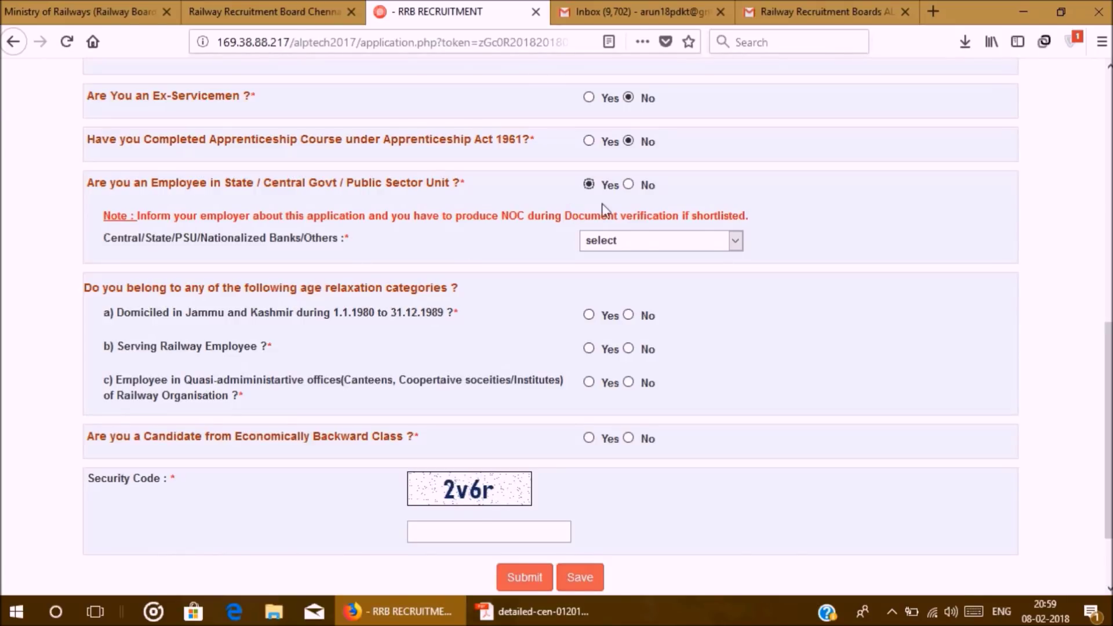
left_click(629, 186)
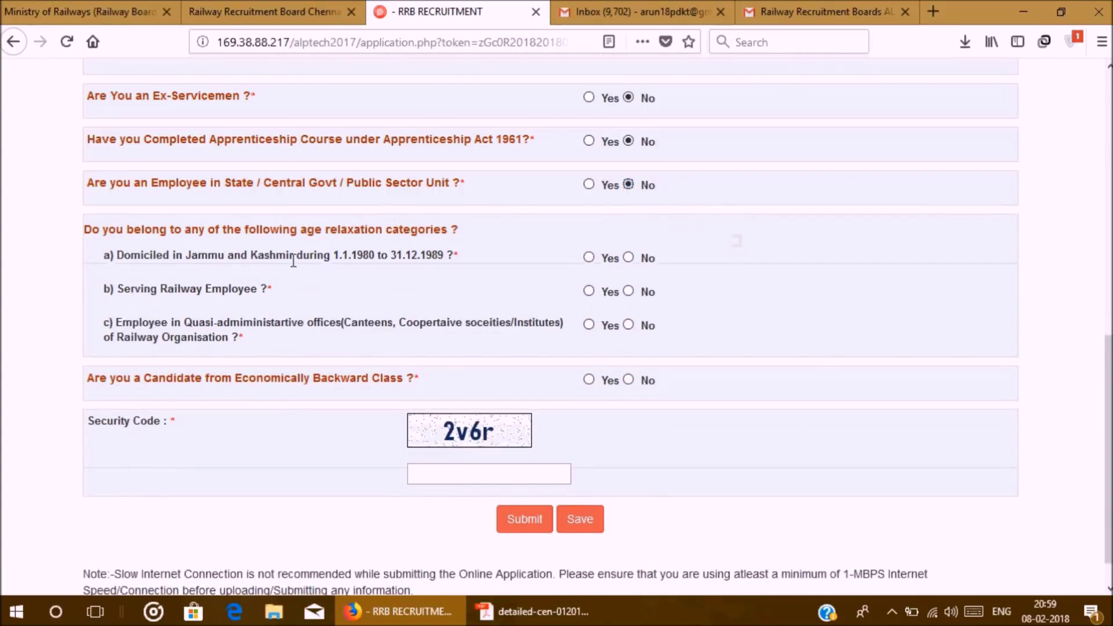
Set Jammu and Kashmir domicile to No, then Serving Railway Employee to No after dismissing the railway alert.
scroll(252, 282, "down", 1)
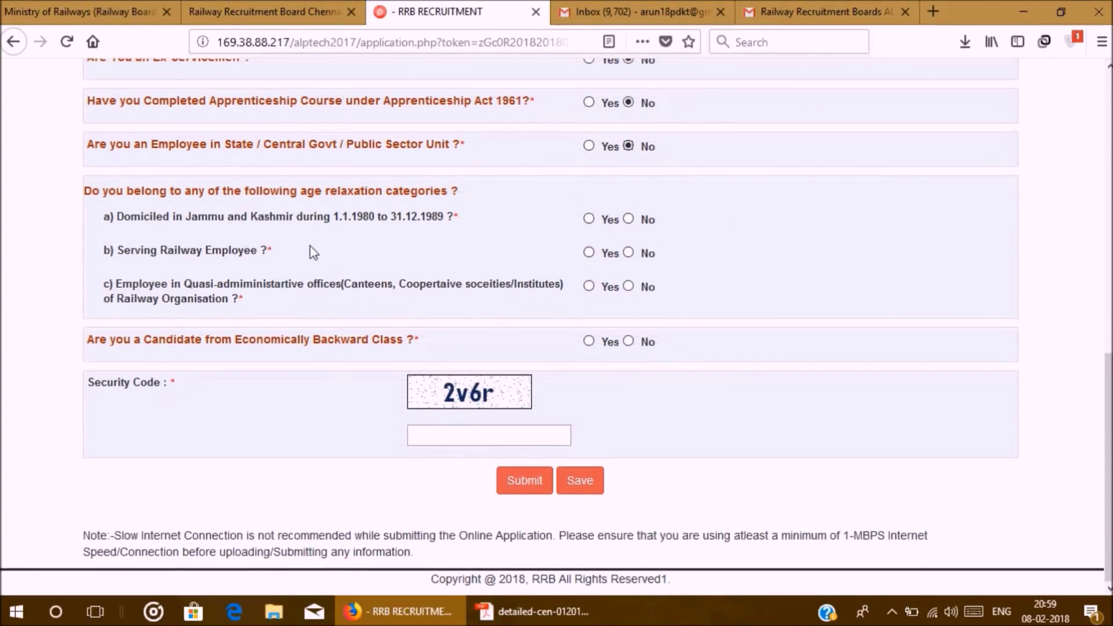
left_click(629, 220)
left_click(588, 253)
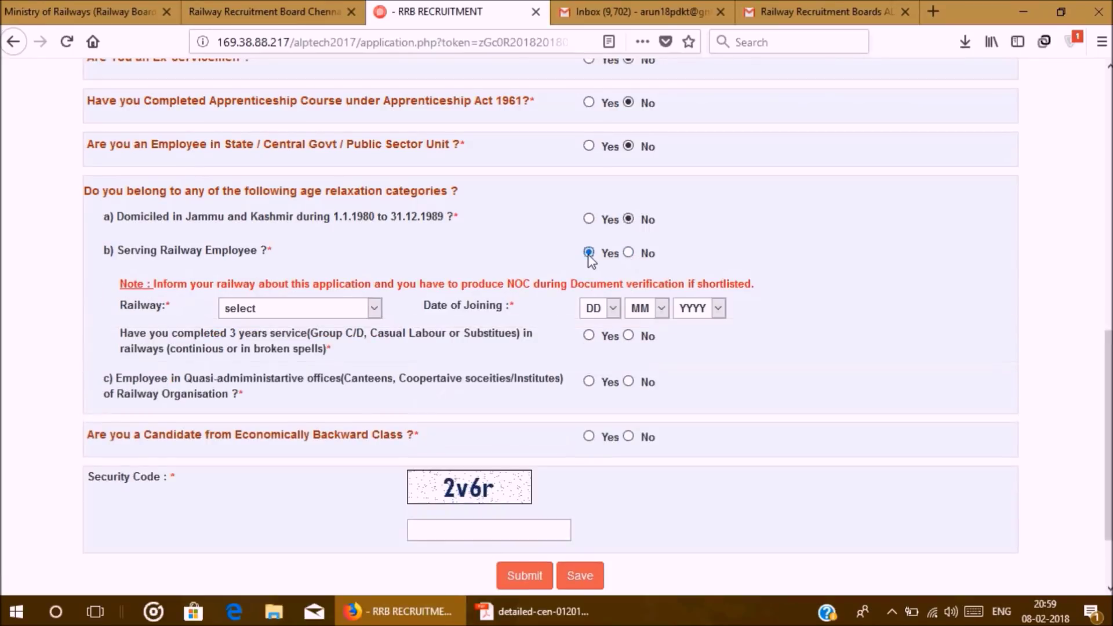
left_click(273, 309)
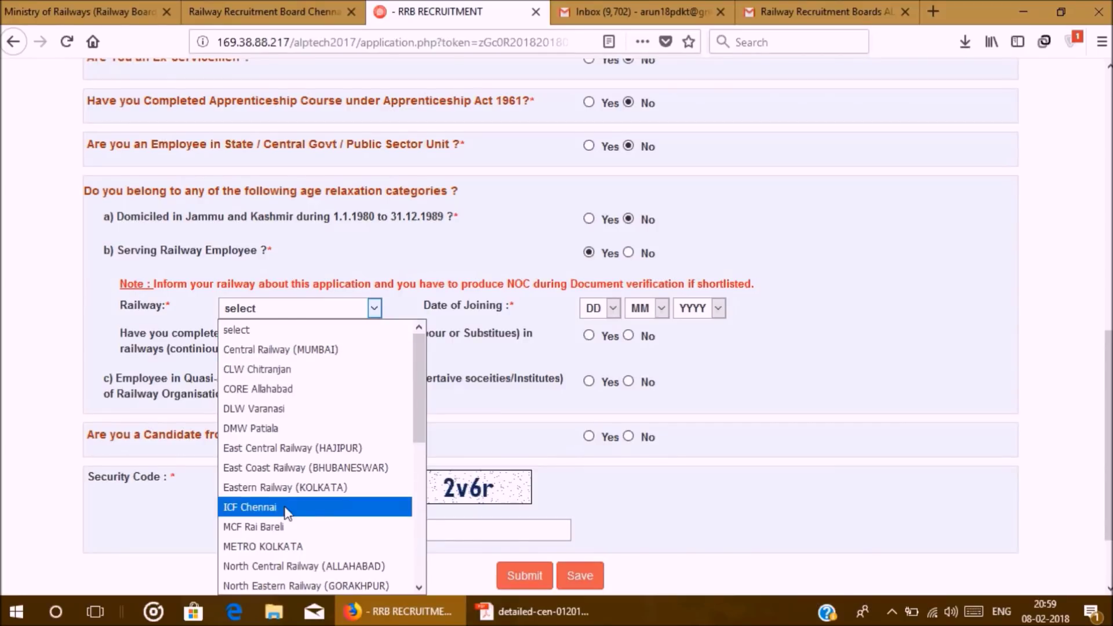
scroll(271, 492, "down", 3)
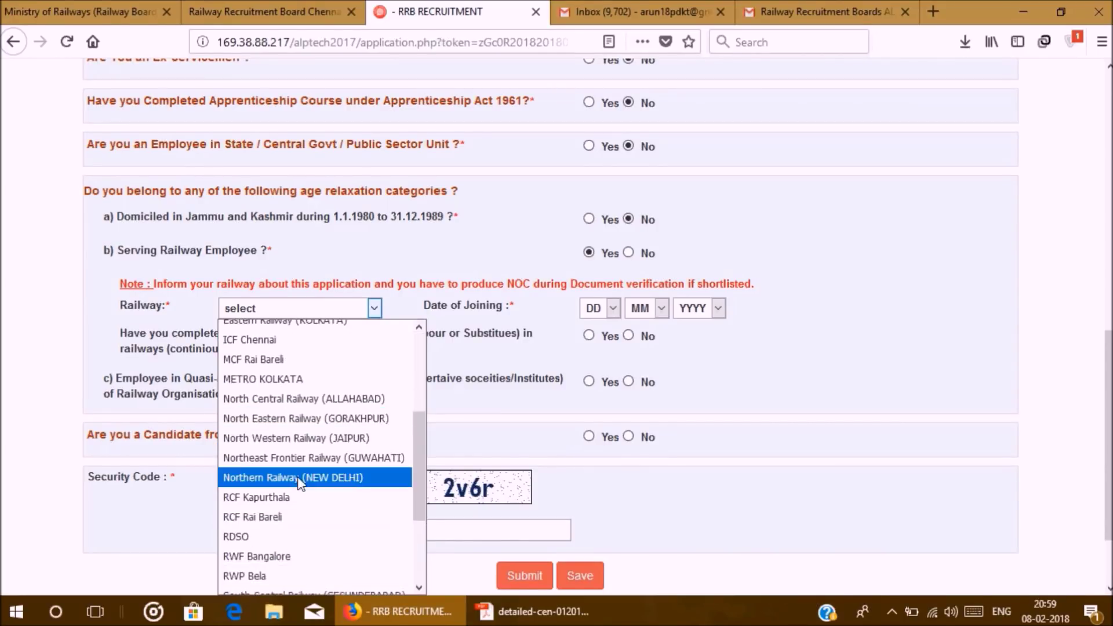
left_click(374, 308)
left_click(601, 313)
left_click(599, 313)
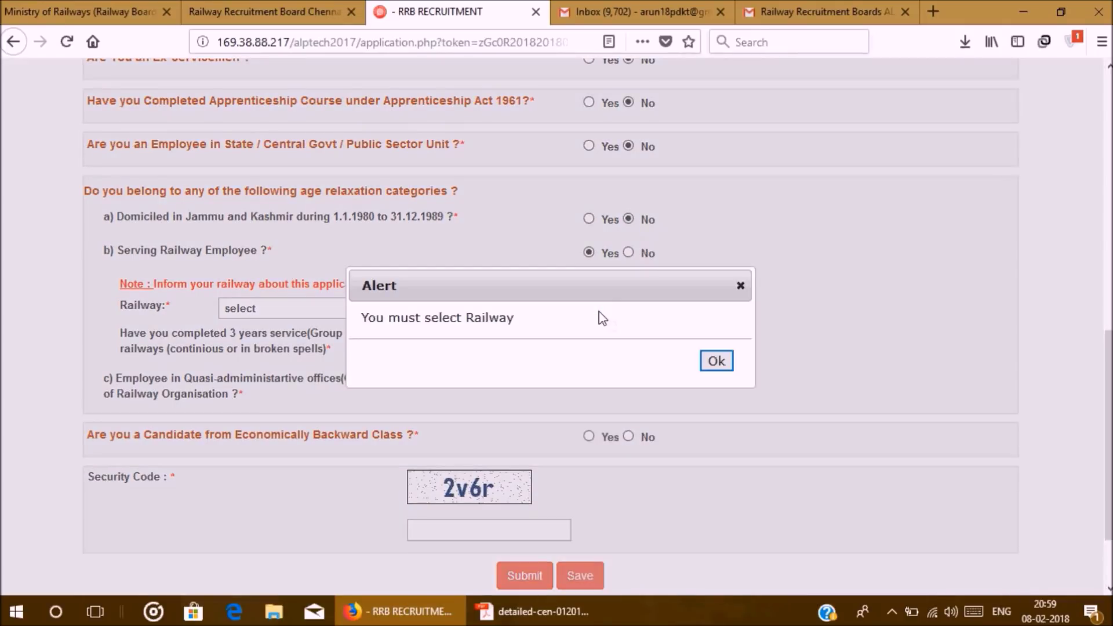
left_click(717, 362)
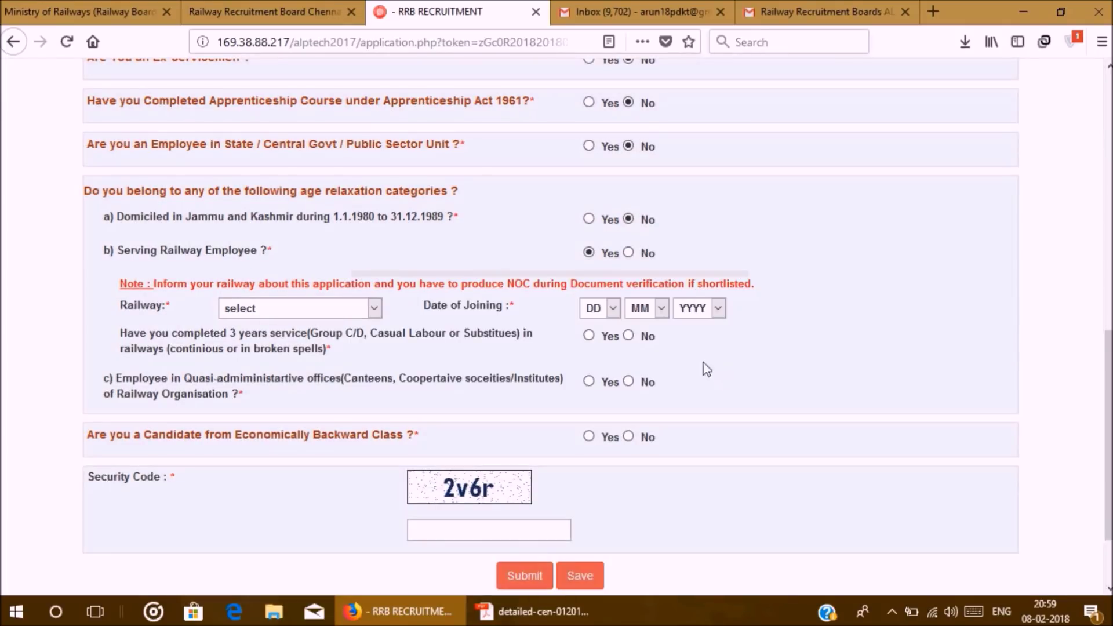
left_click(628, 253)
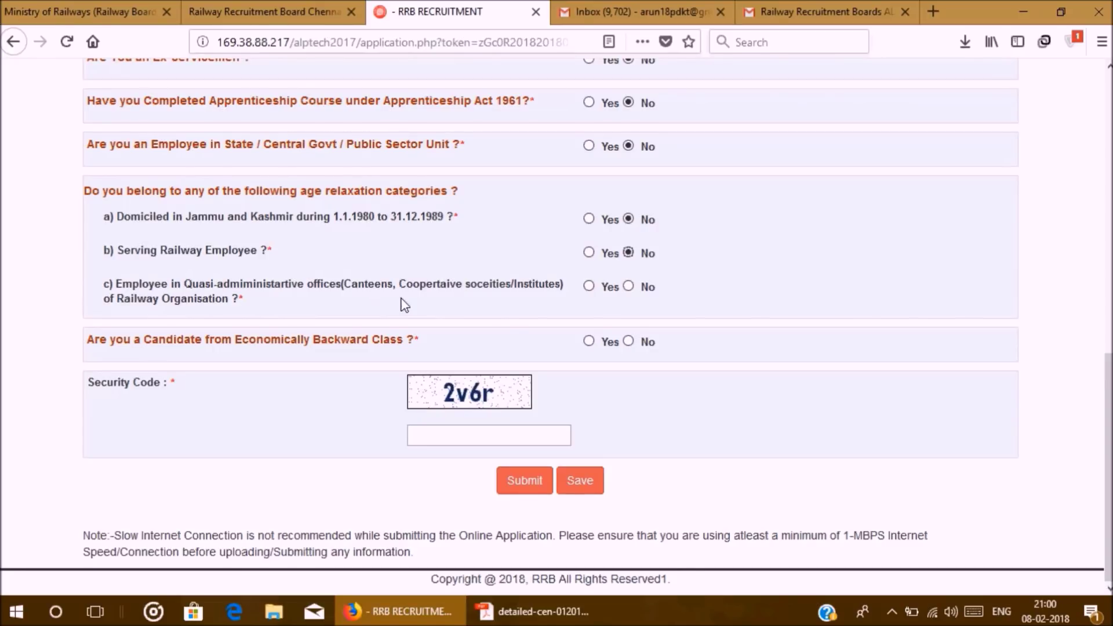
Answer No to question c) on employment in quasi-administrative Railway Organisation offices.
left_click(589, 286)
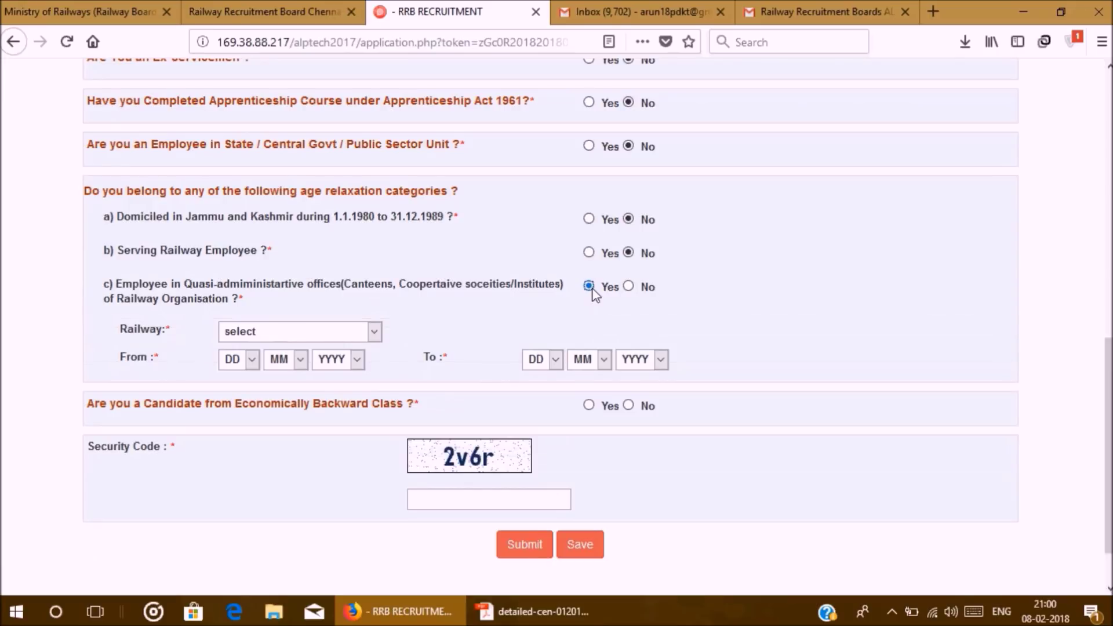
left_click(347, 336)
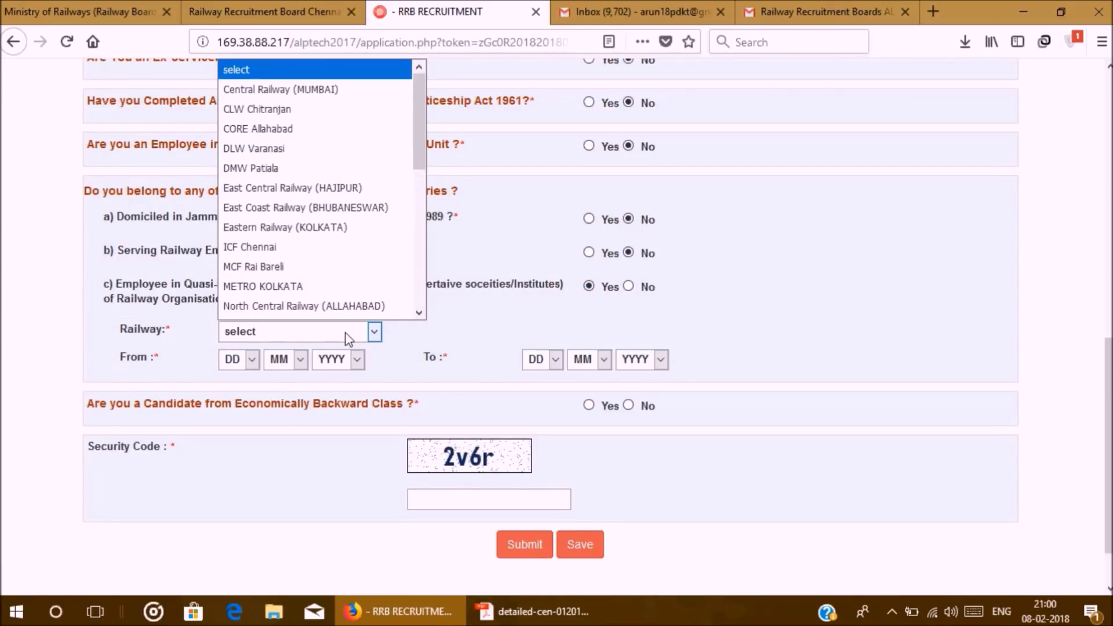
left_click(348, 337)
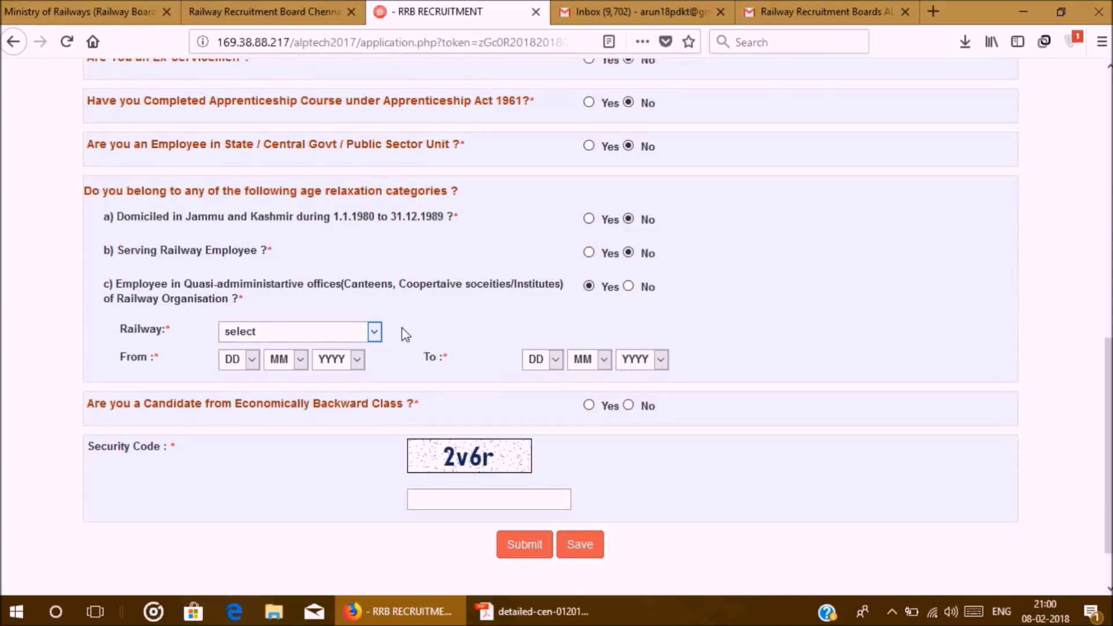
left_click(628, 286)
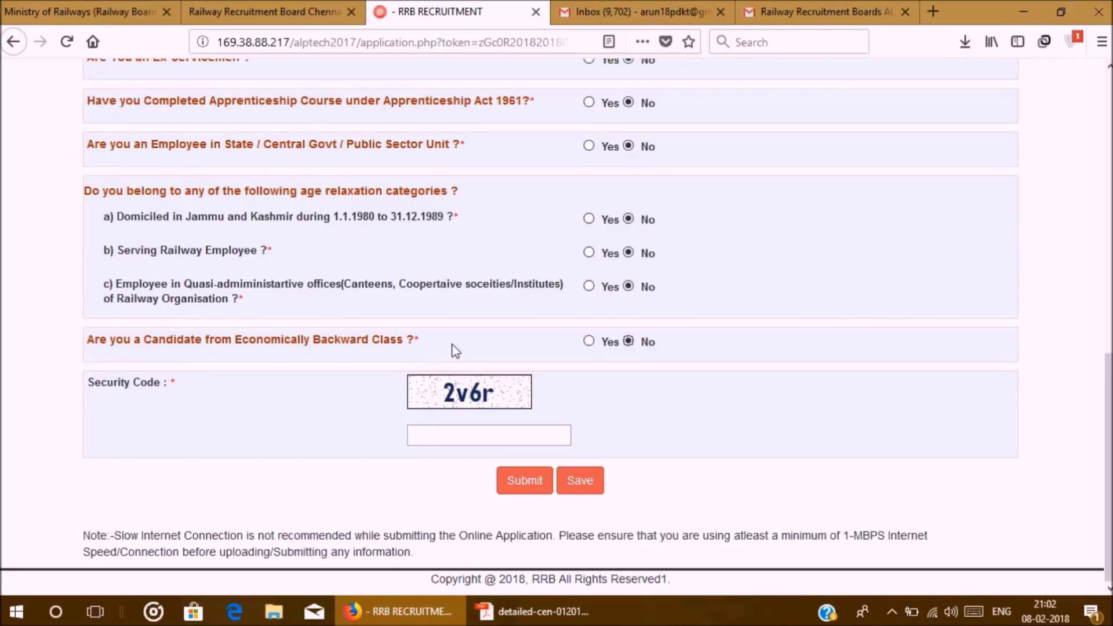
Leave Economically Backward Class at No and enter the security code shown in the image.
left_click(589, 341)
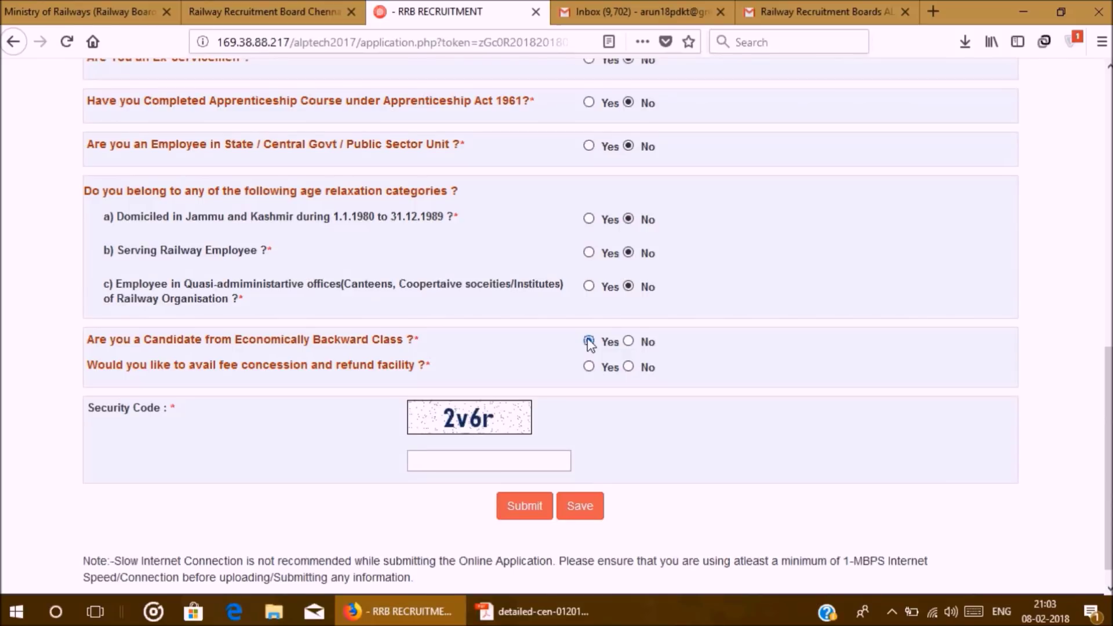
left_click(588, 342)
left_click(590, 366)
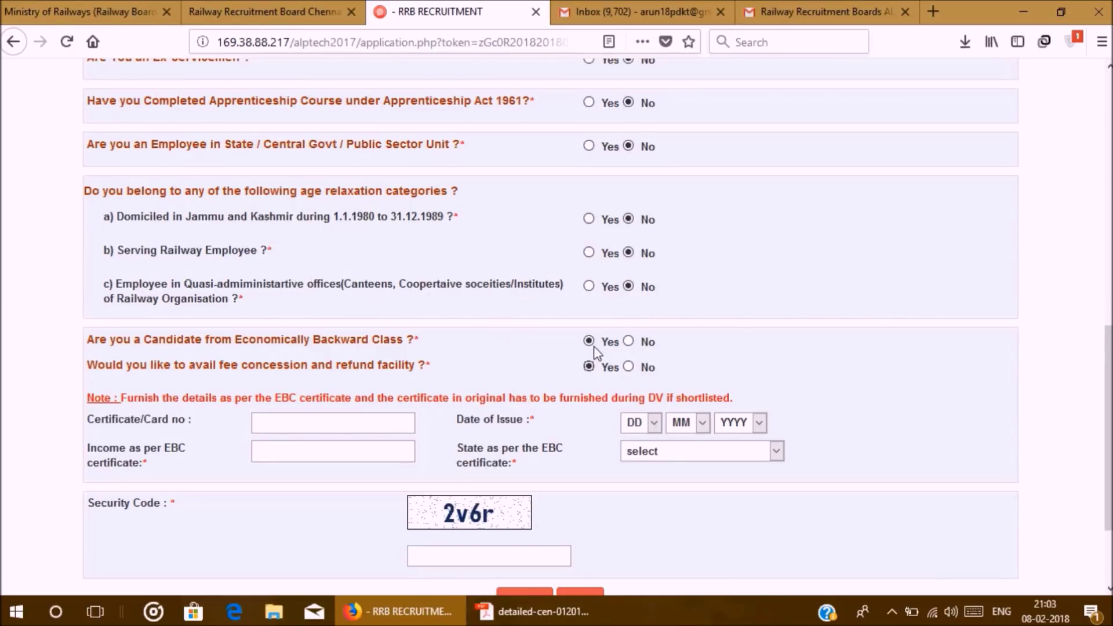
left_click(628, 341)
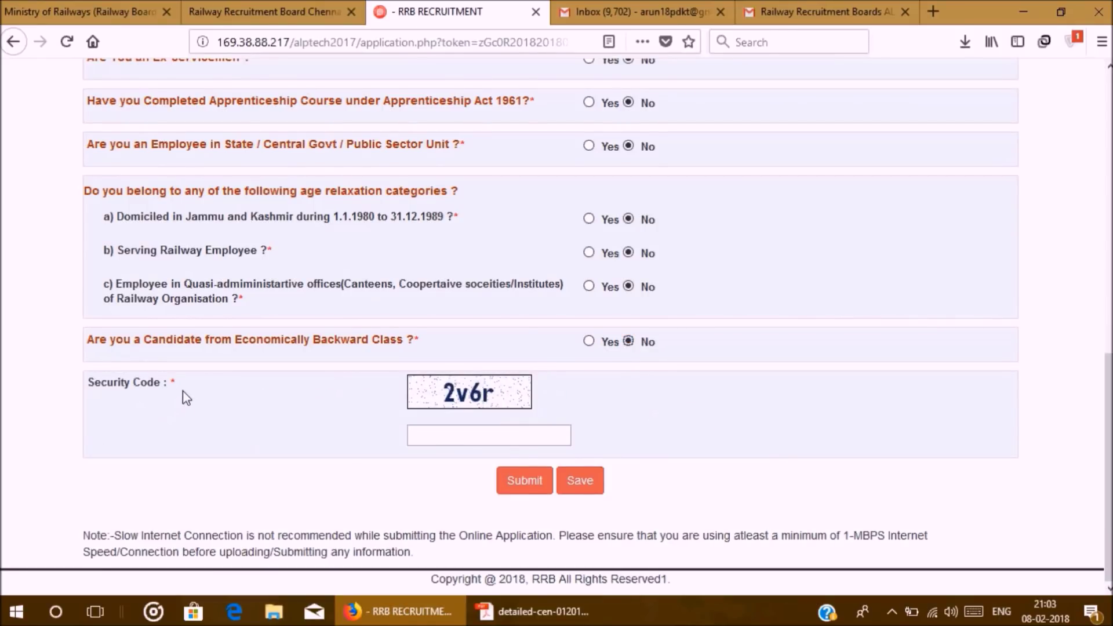
left_click(451, 433)
type("2v6r")
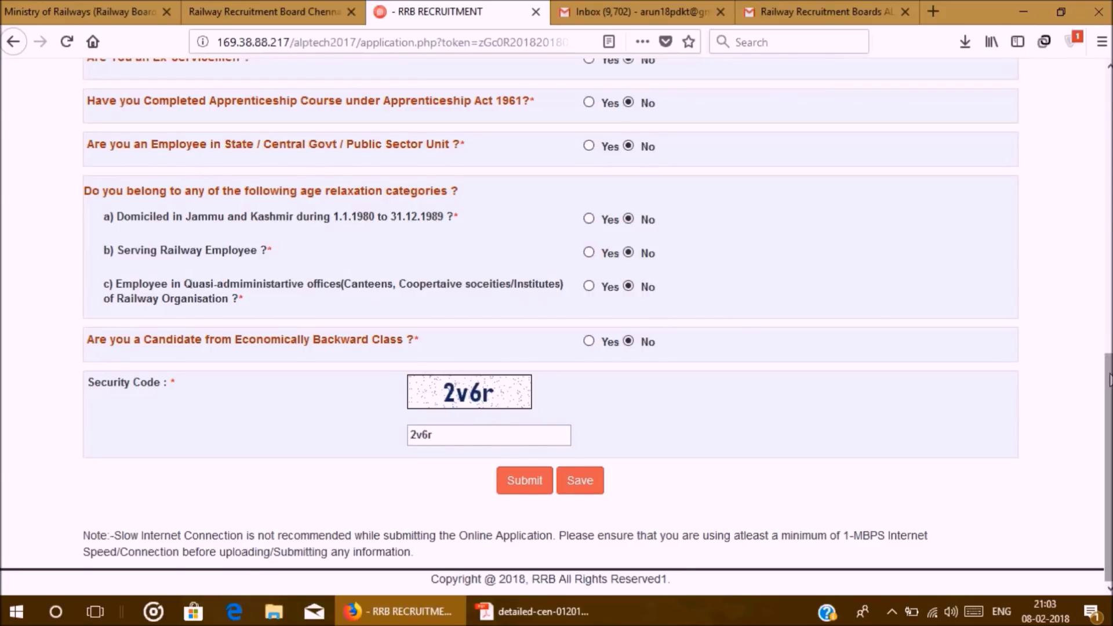
Submit the eligibility form and confirm the information is correct in the alert.
left_click(532, 480)
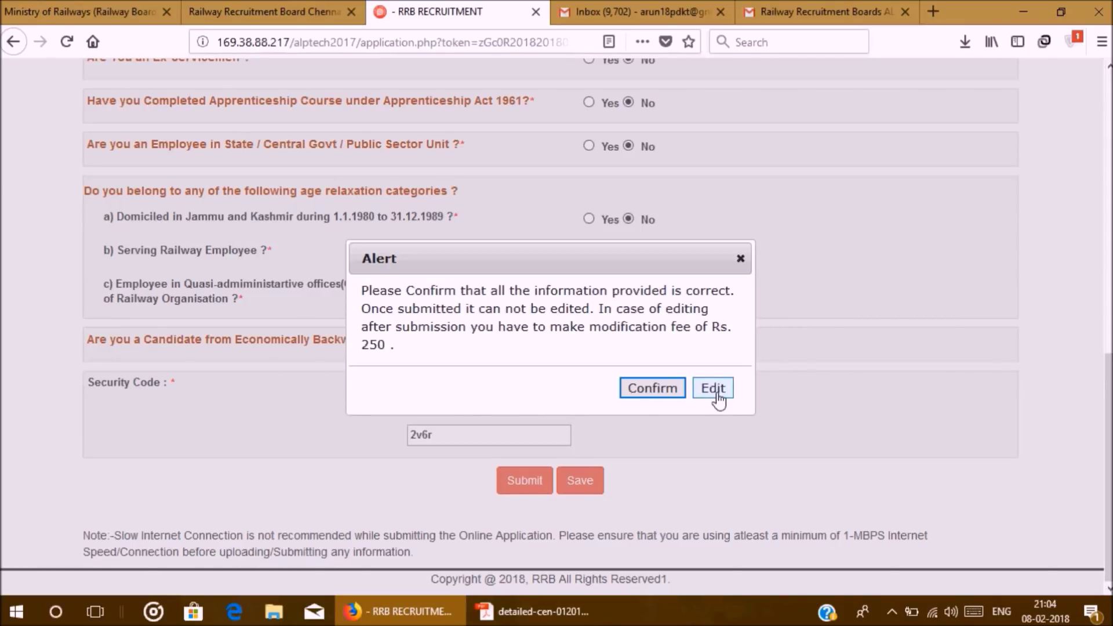
left_click(653, 388)
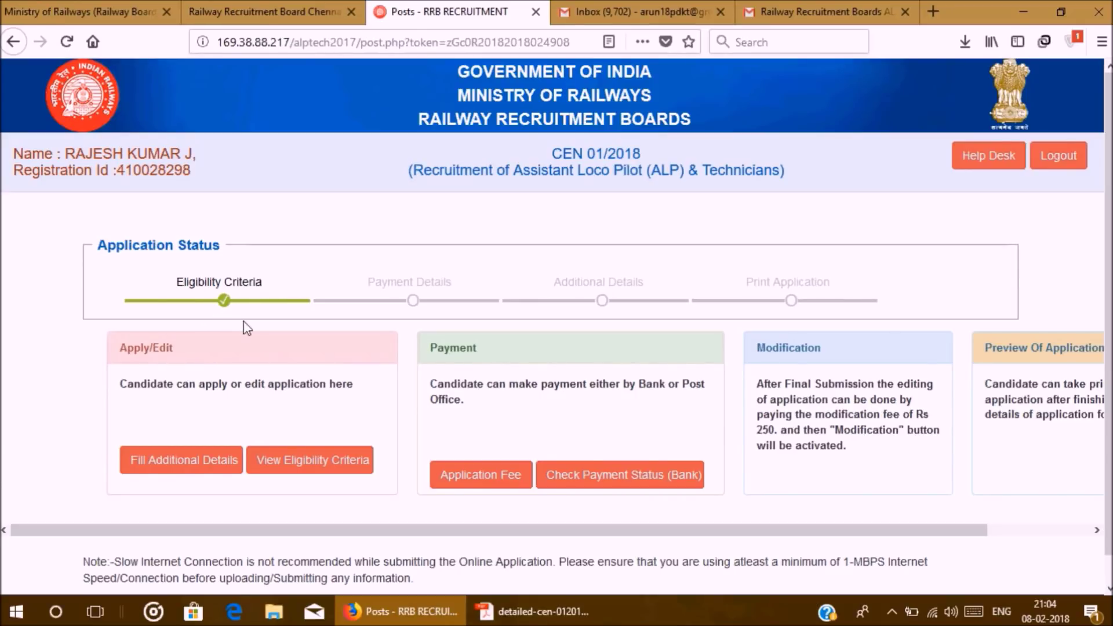
Open the Rs. 500 Application Fee page, since Fill Additional Details requires payment first.
scroll(248, 328, "down", 1)
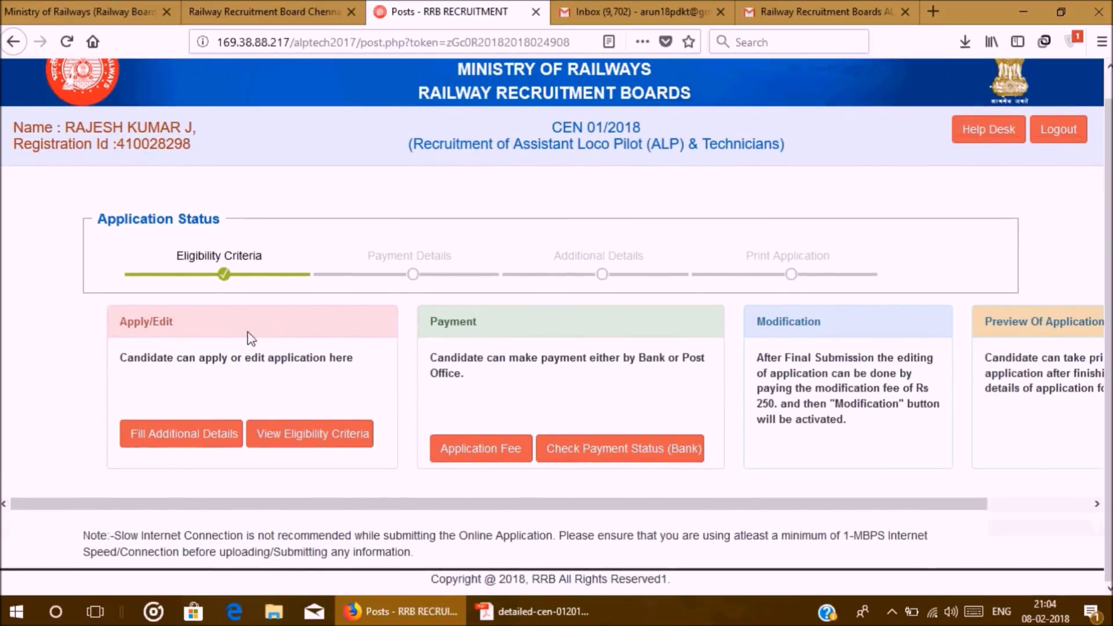
left_click(190, 442)
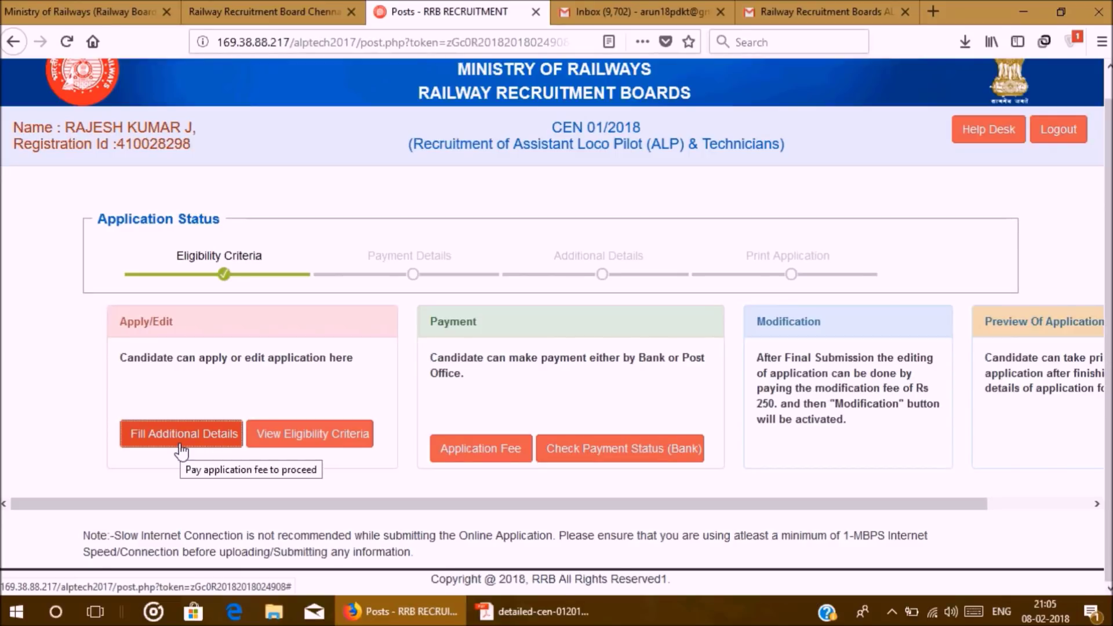
left_click(484, 455)
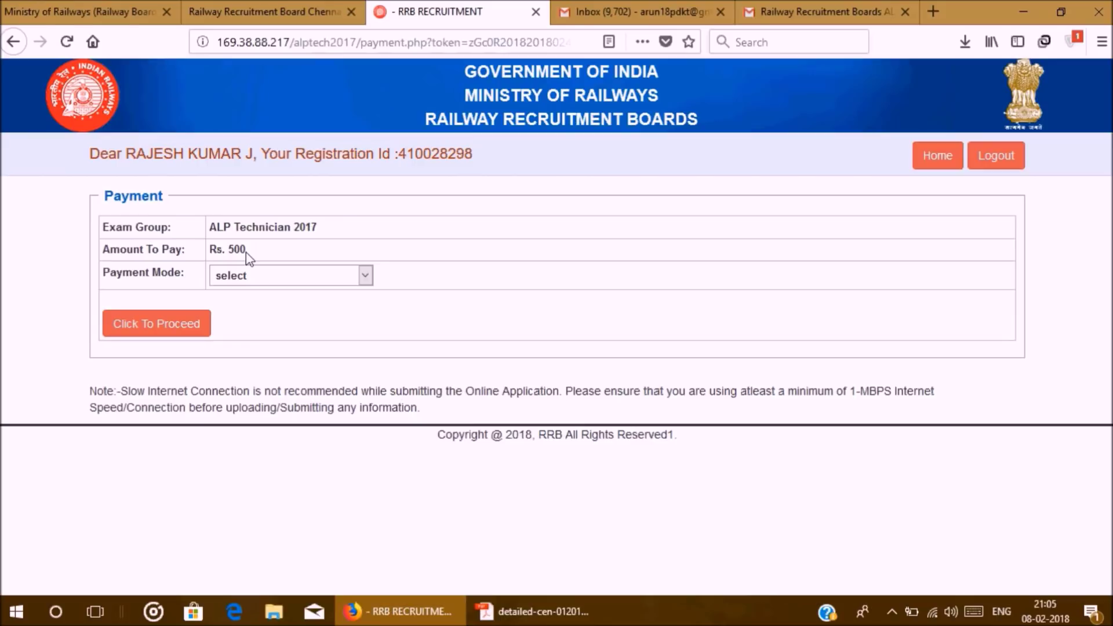
Select Bank as the payment mode and continue to the SBI MOPS gateway.
left_click(284, 278)
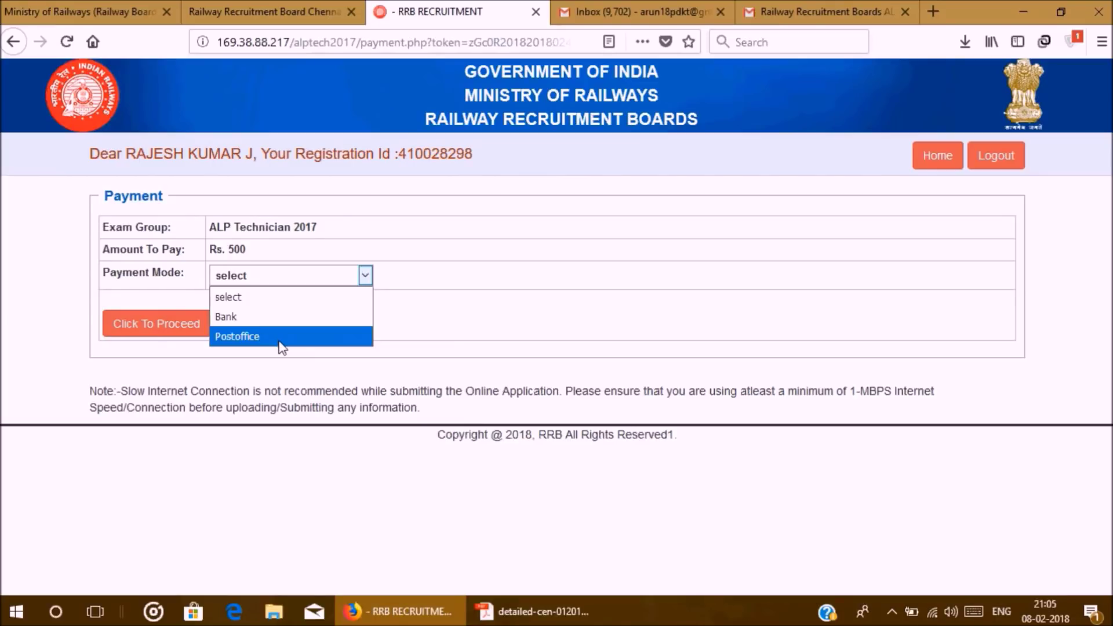
left_click(279, 323)
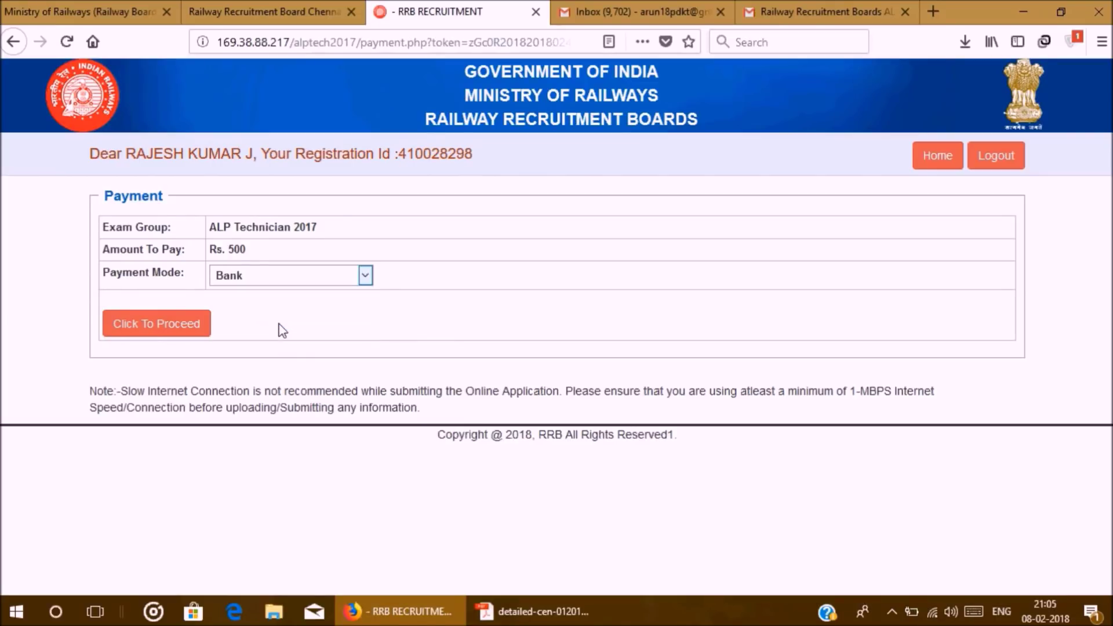
left_click(168, 329)
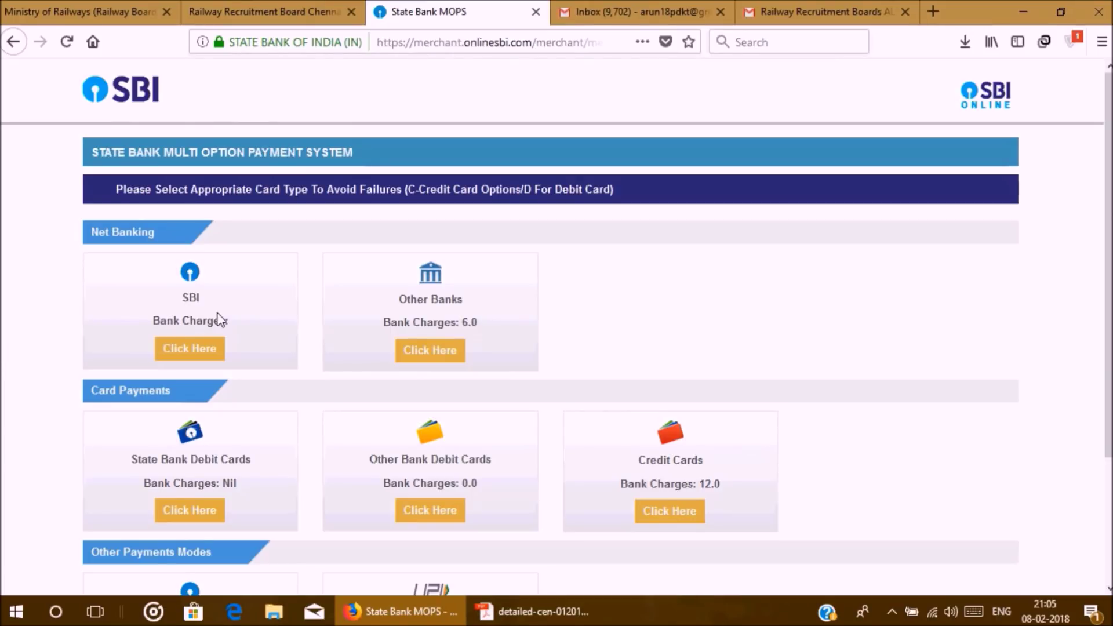
Scroll through the SBI MOPS payment options, then cancel back to the RRB dashboard.
scroll(221, 320, "down", 1)
scroll(220, 320, "down", 2)
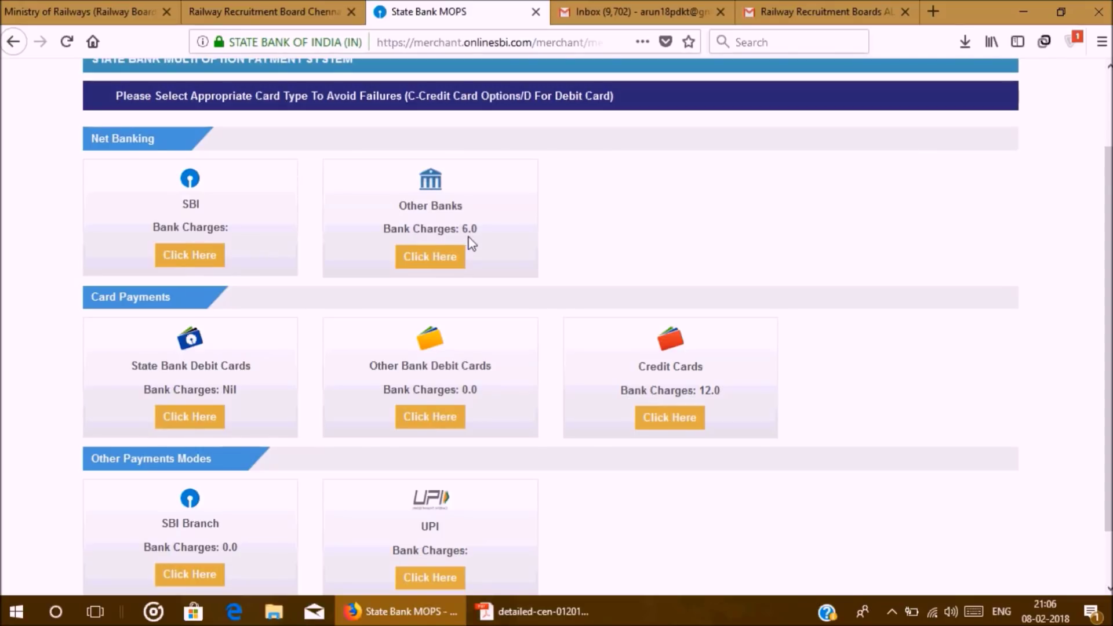
scroll(469, 238, "down", 2)
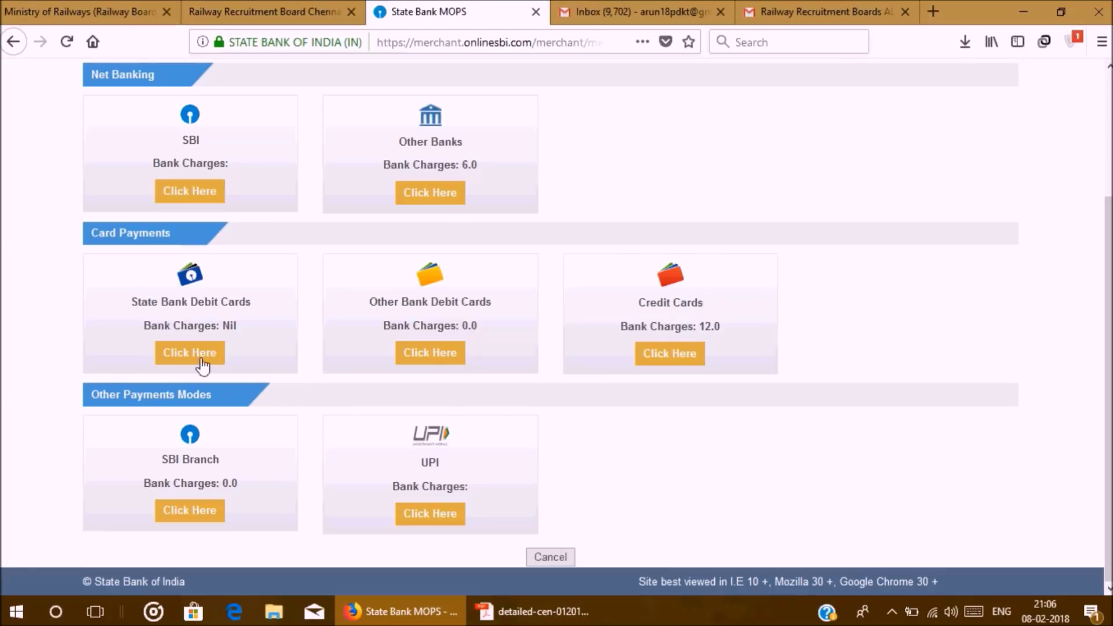
left_click(545, 558)
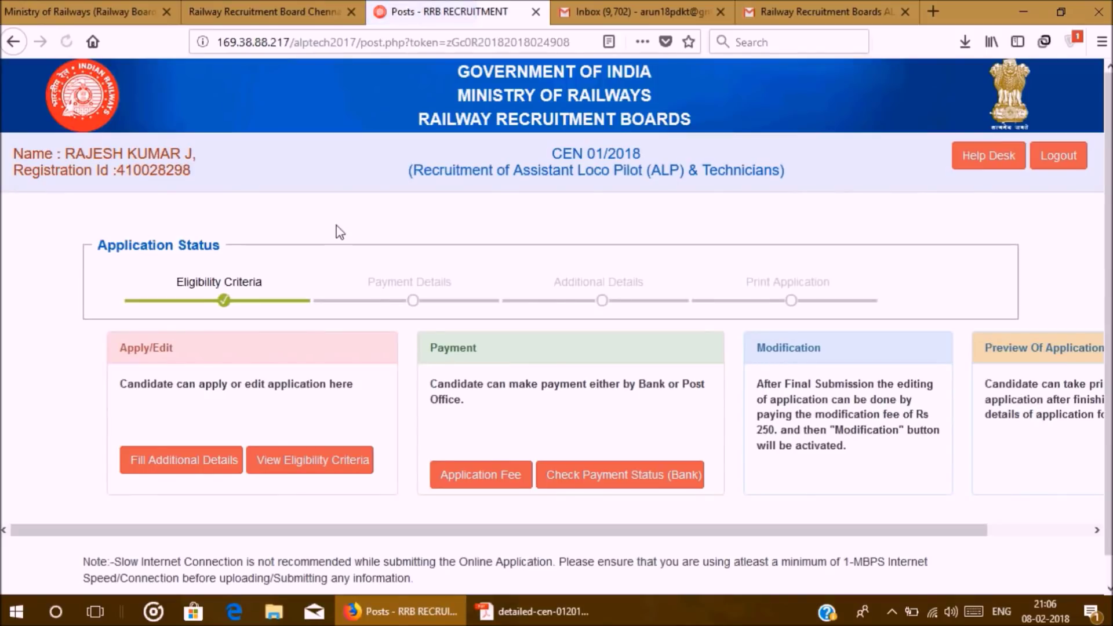
Generate a Postoffice payment challan for the application fee and review it.
left_click(477, 474)
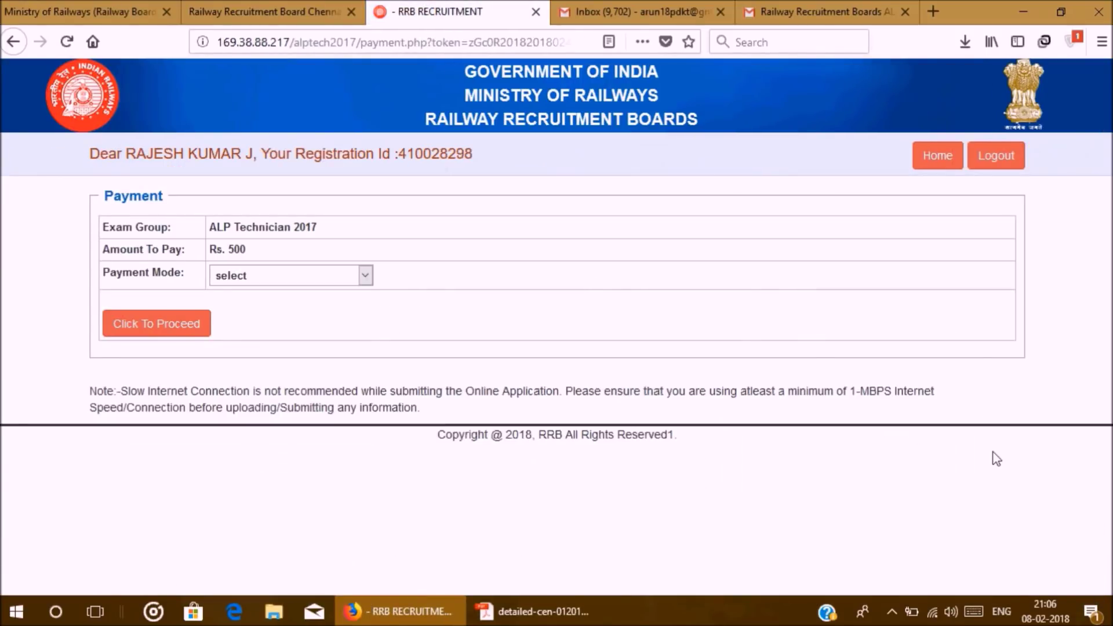
left_click(273, 277)
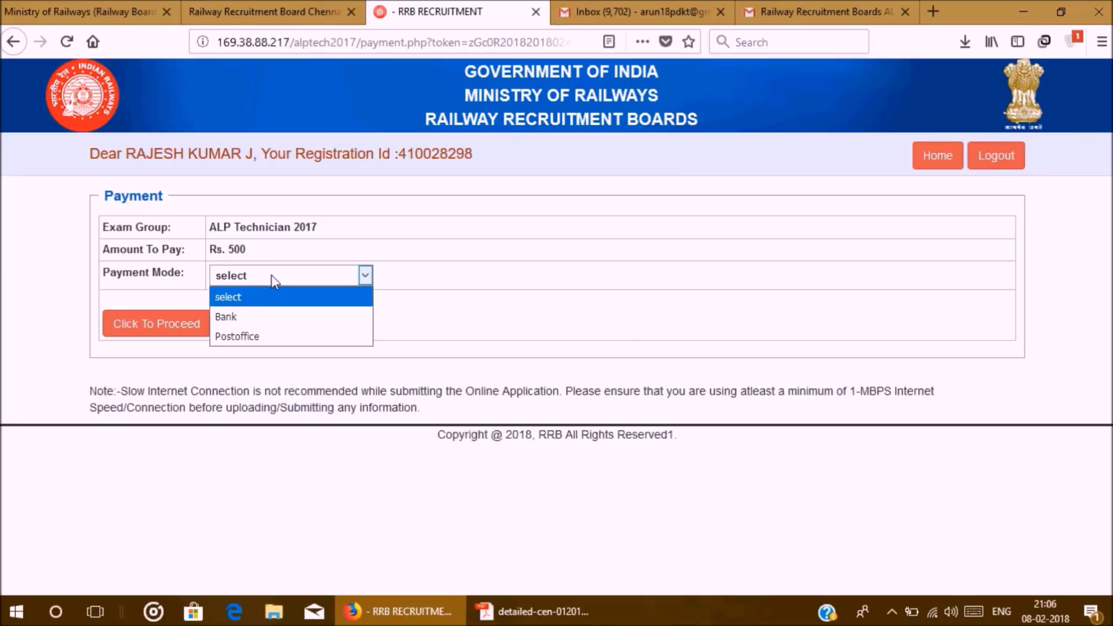
left_click(268, 337)
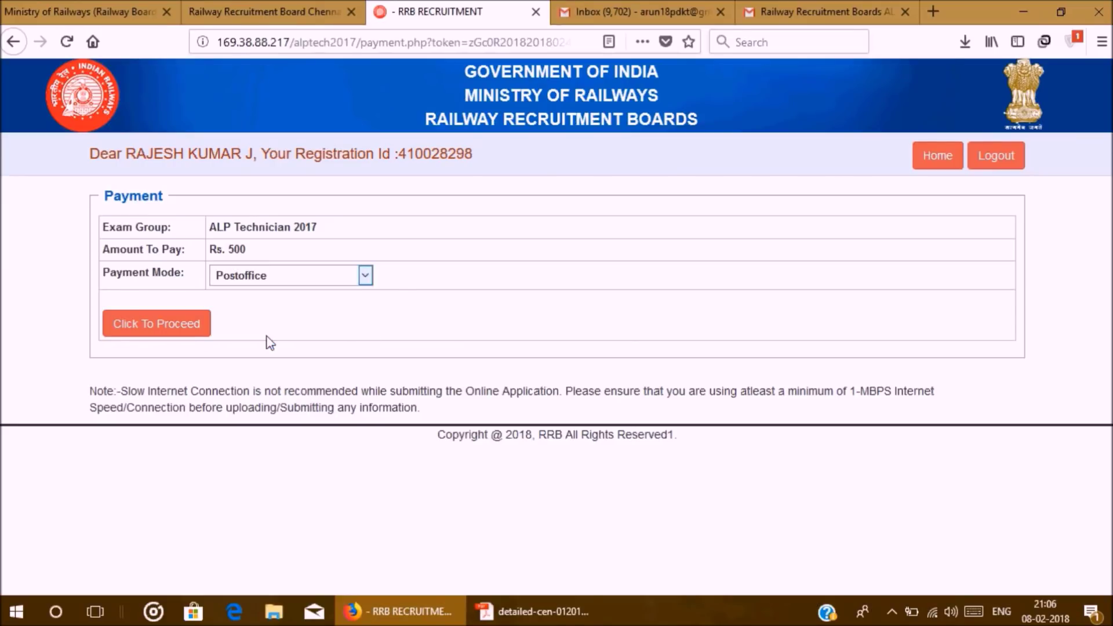
left_click(165, 326)
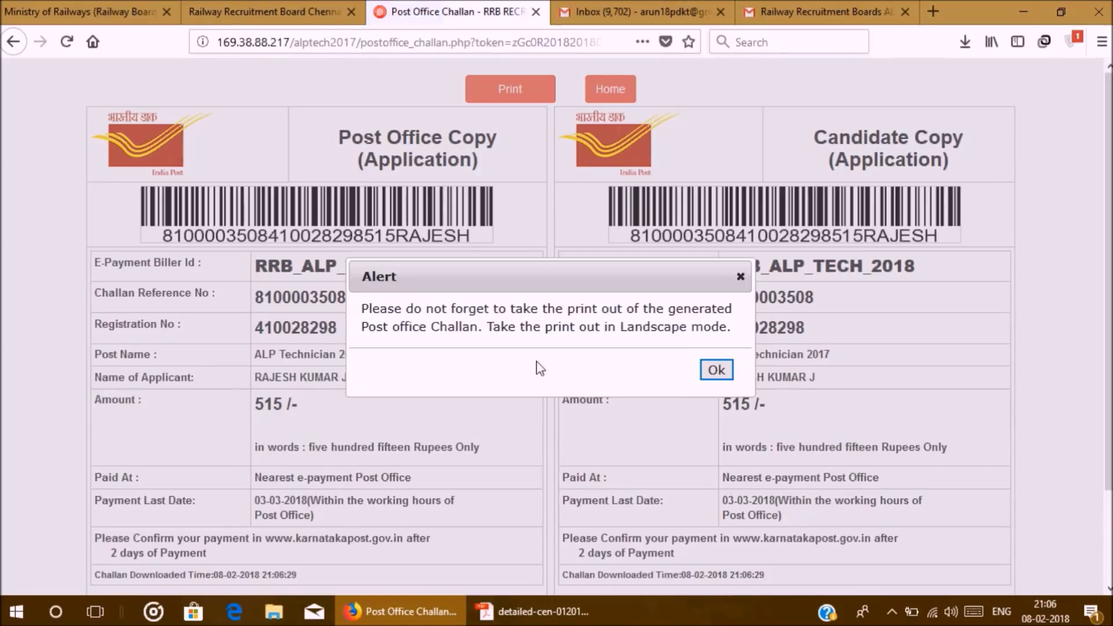
left_click(717, 370)
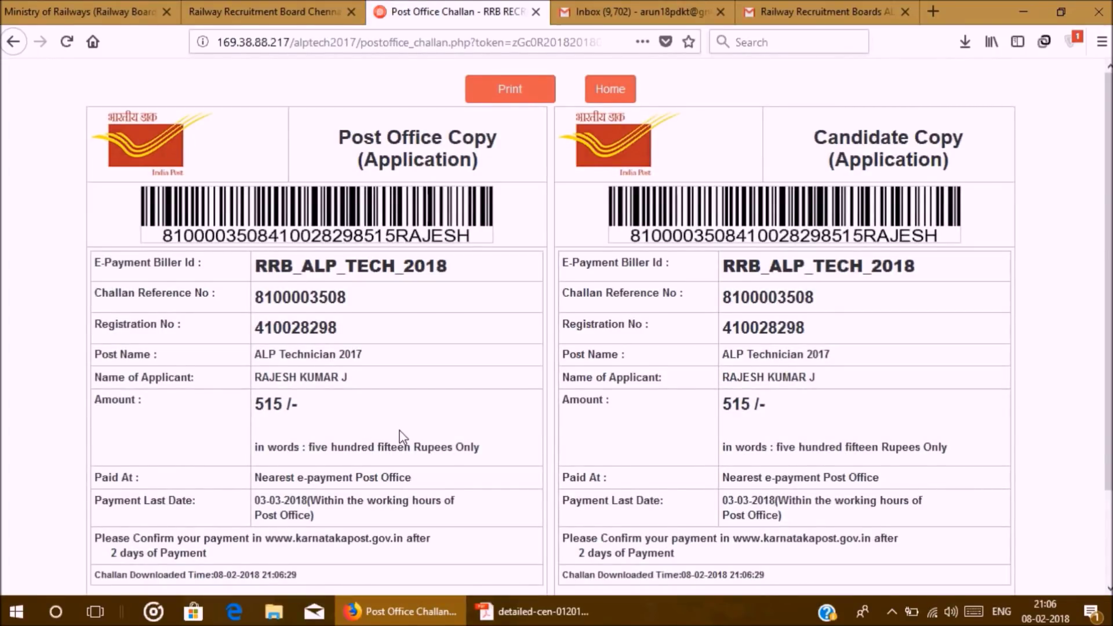
scroll(403, 439, "down", 3)
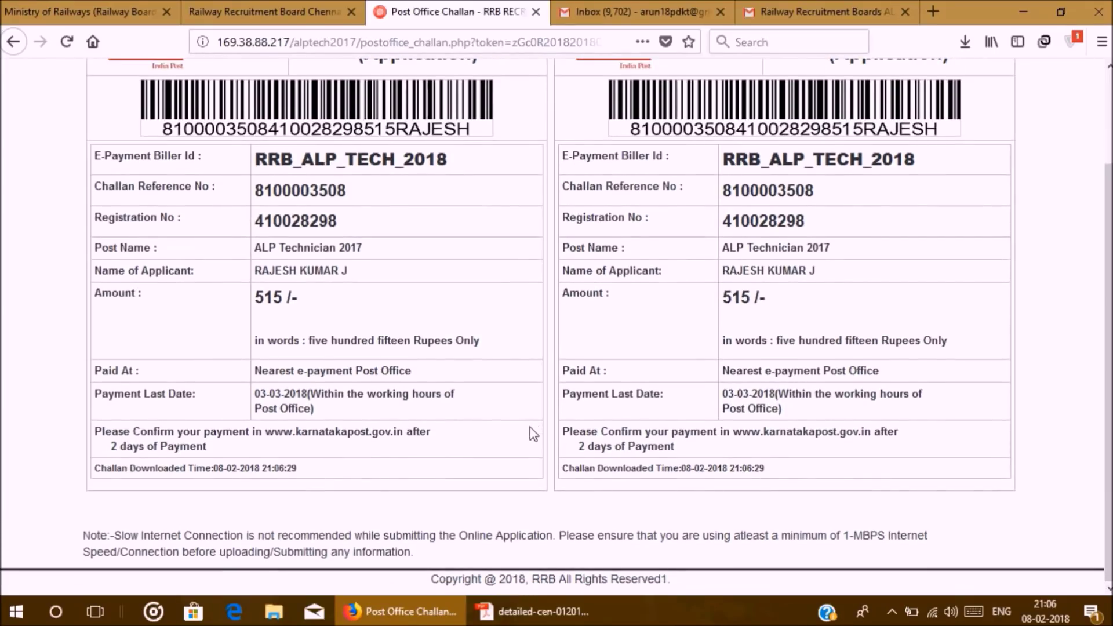
scroll(527, 430, "up", 3)
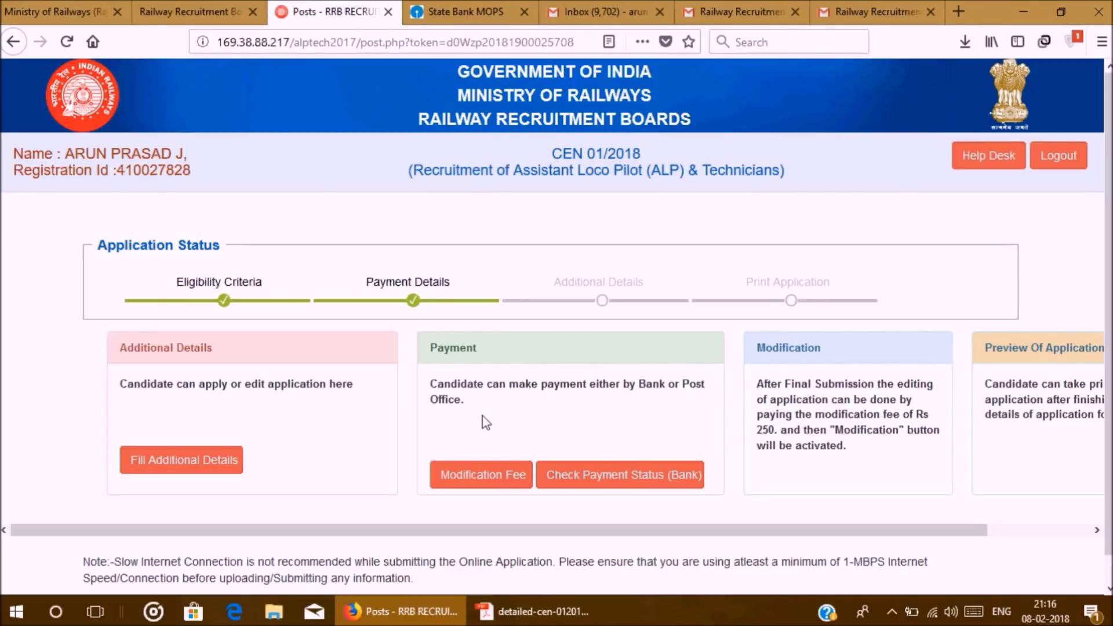
Review the Eligibility Criteria page and save it to reach the Additional Details form.
left_click(178, 461)
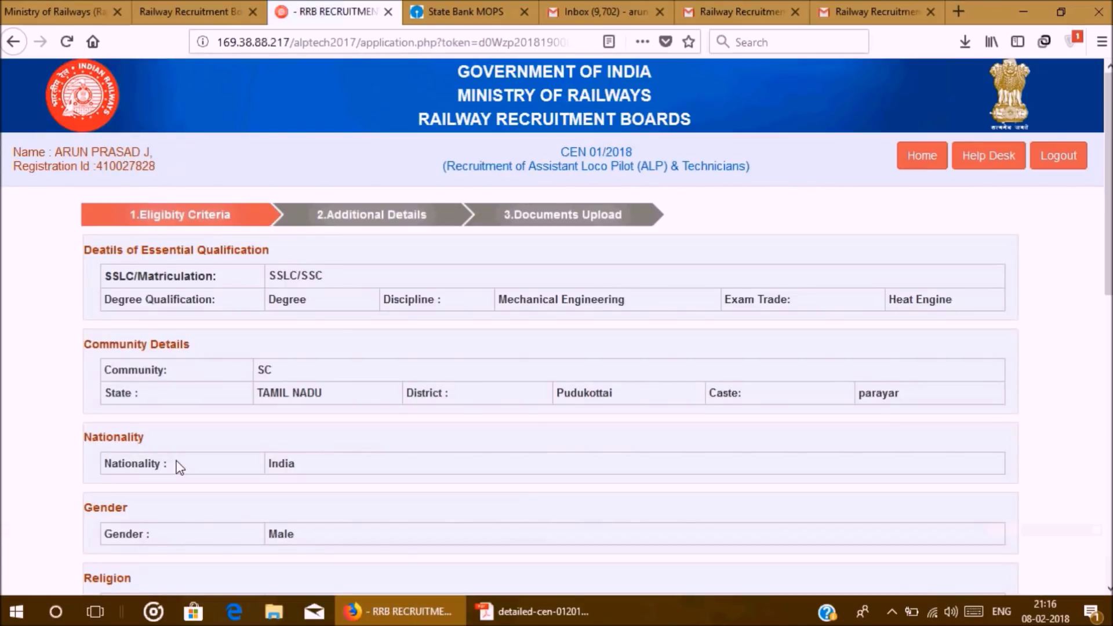
scroll(177, 466, "down", 8)
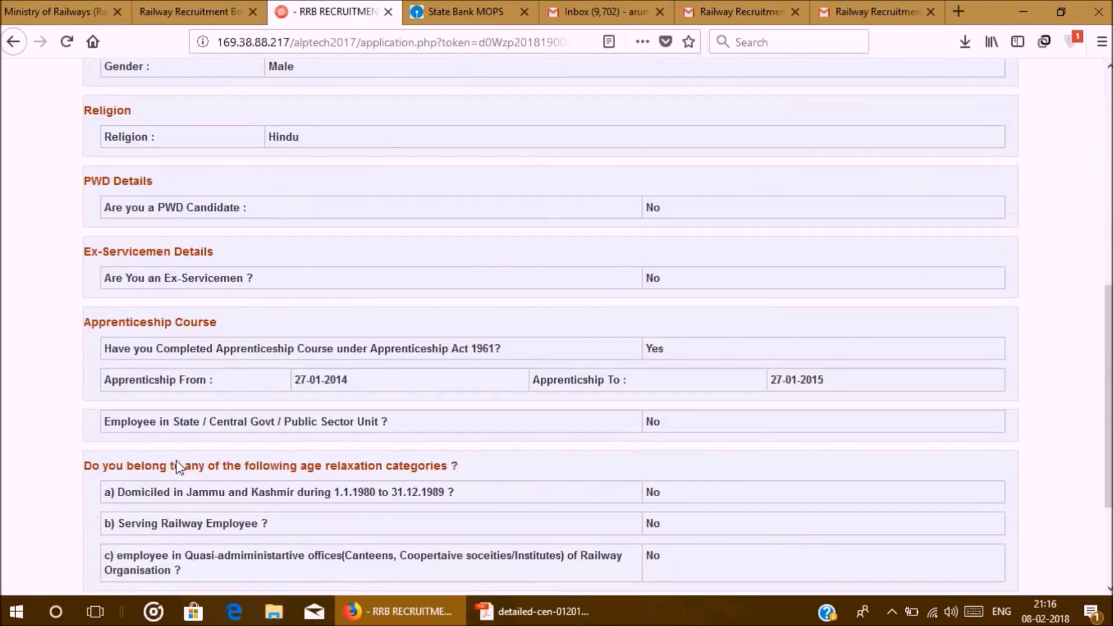
scroll(178, 467, "down", 3)
left_click(962, 495)
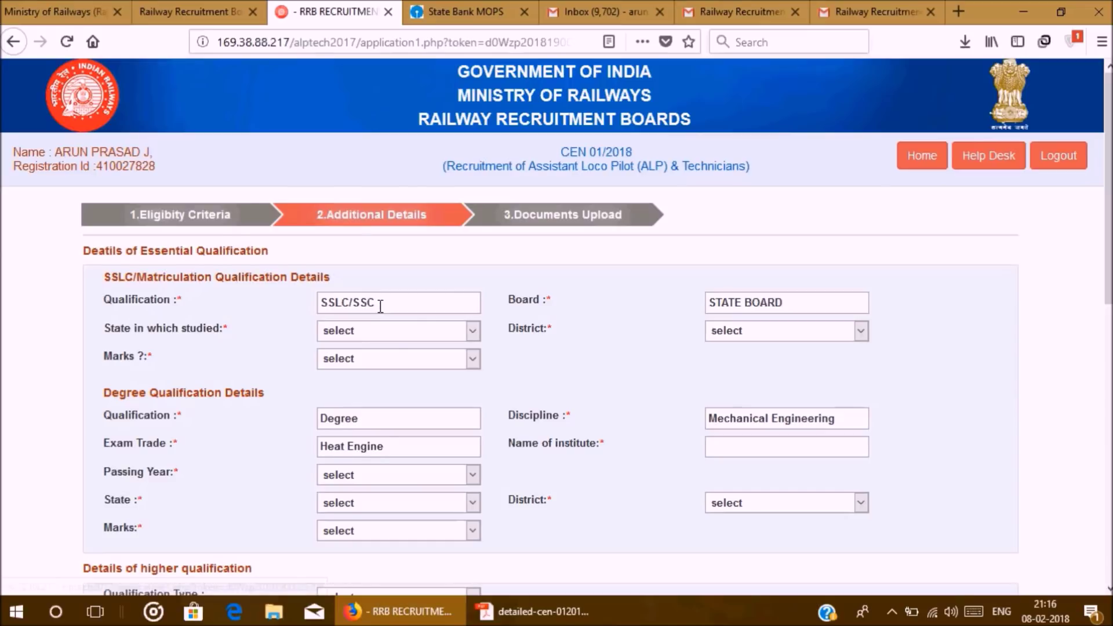
scroll(451, 302, "down", 3)
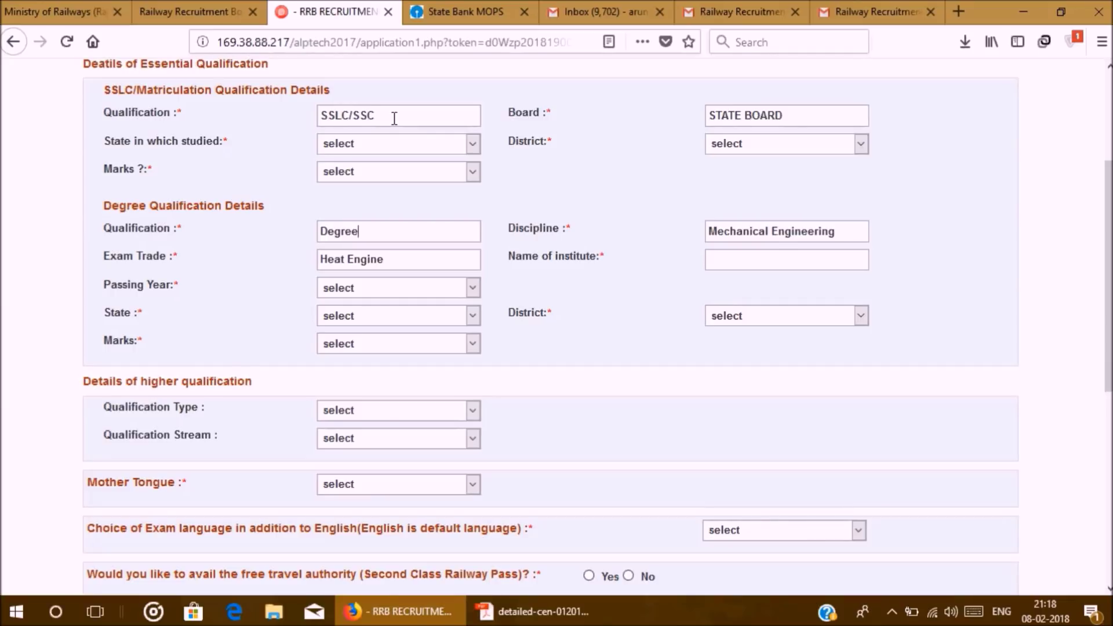
Set the SSLC study state to TAMIL NADU and district to Chennai.
left_click(400, 152)
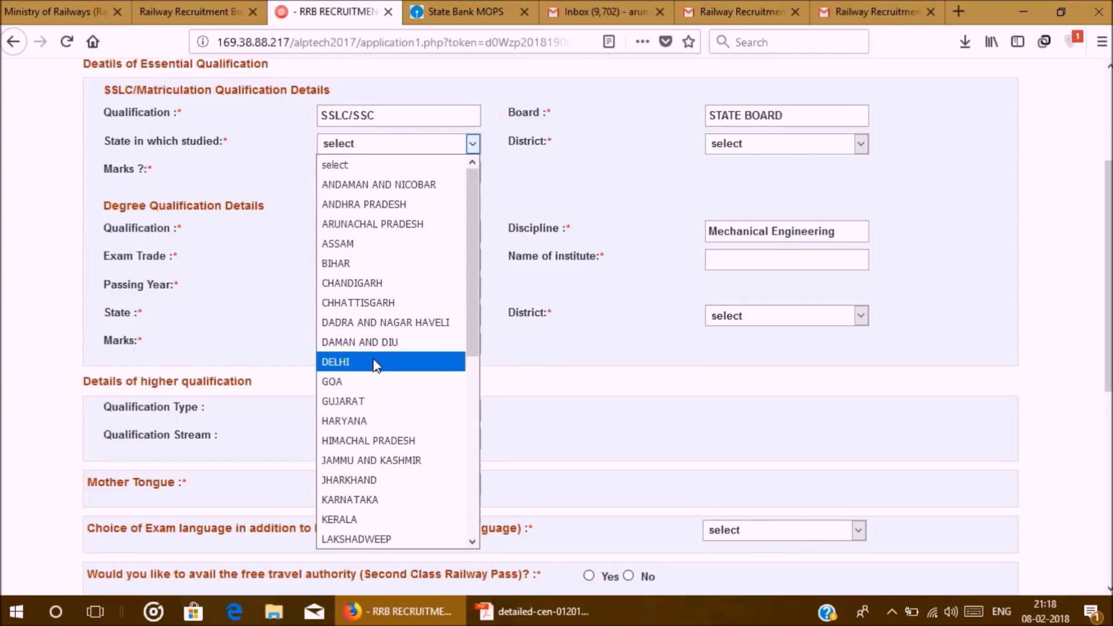
key("t")
left_click(404, 541)
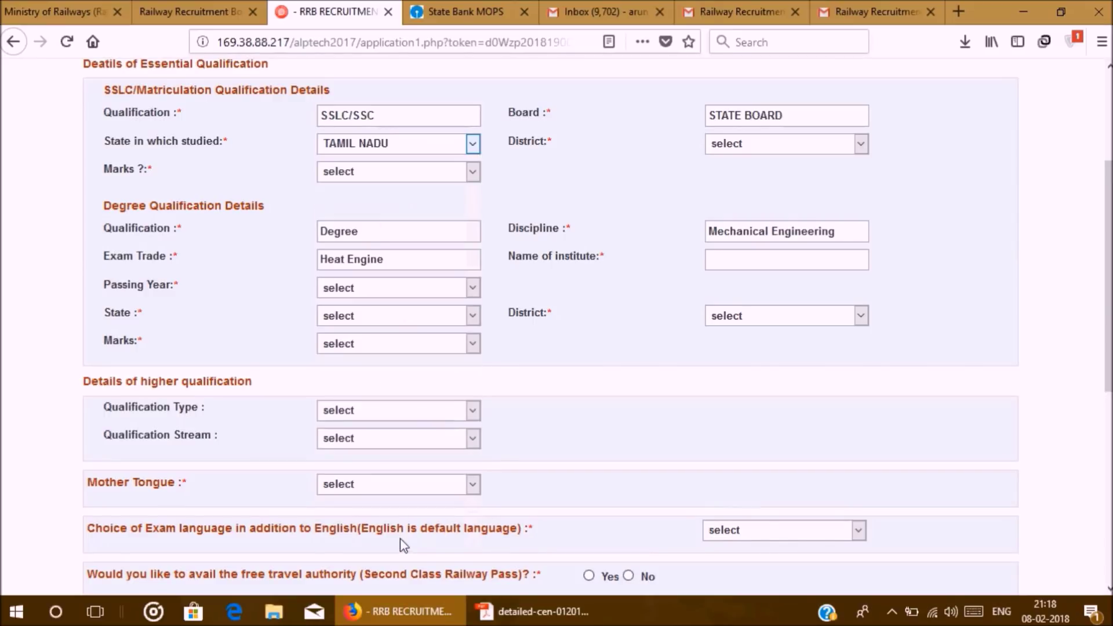
left_click(759, 146)
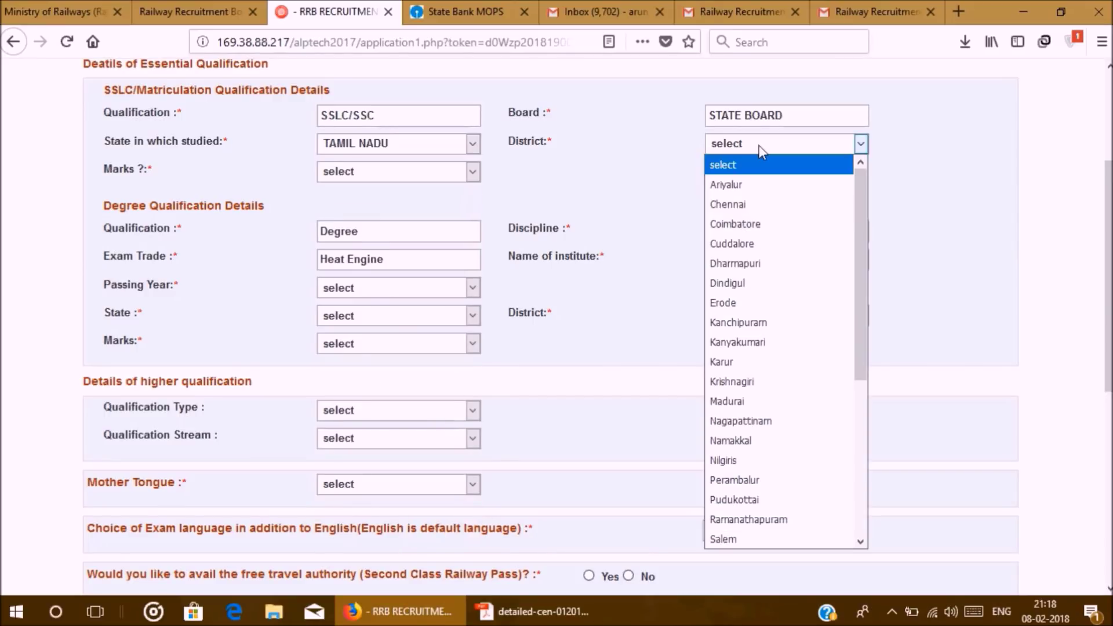
left_click(755, 210)
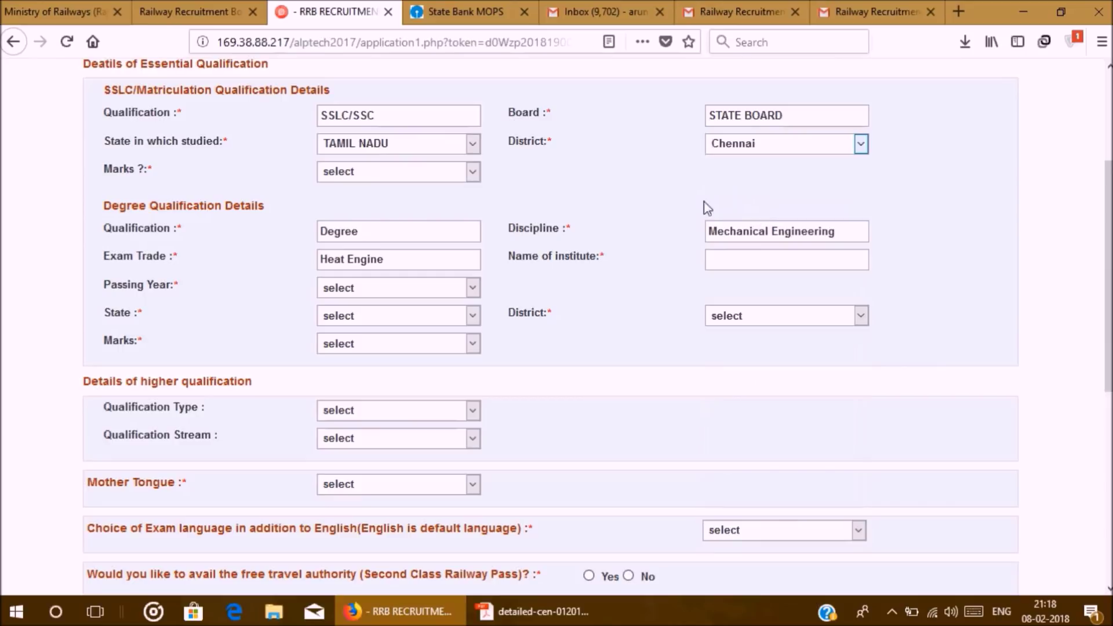
Enter SSLC marks as Percentage 70 and xyz as the degree institute name.
left_click(358, 172)
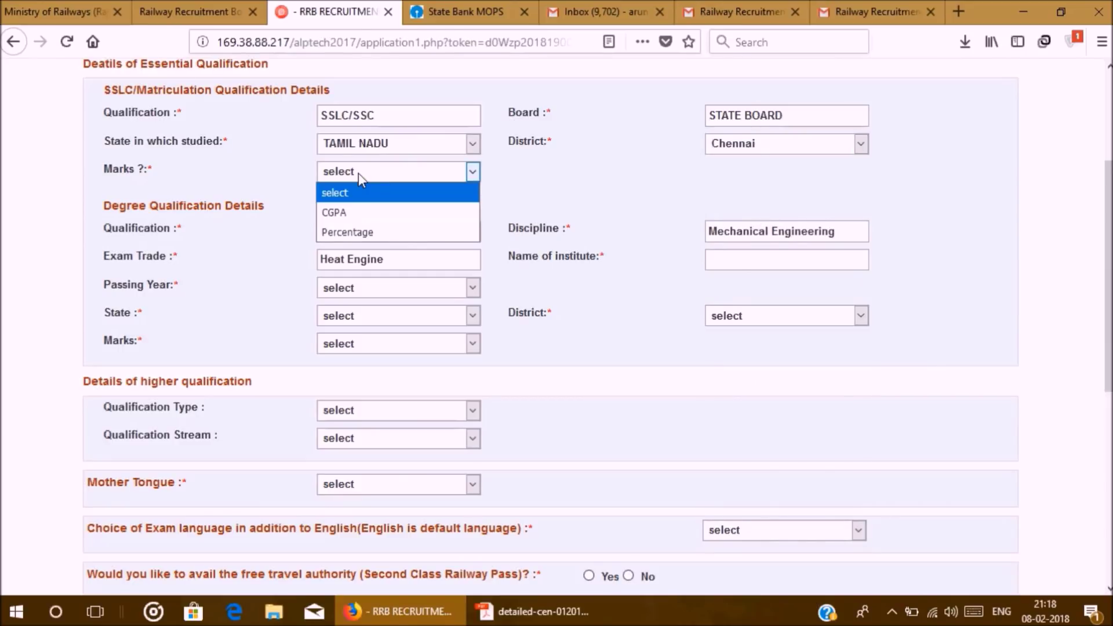
left_click(394, 235)
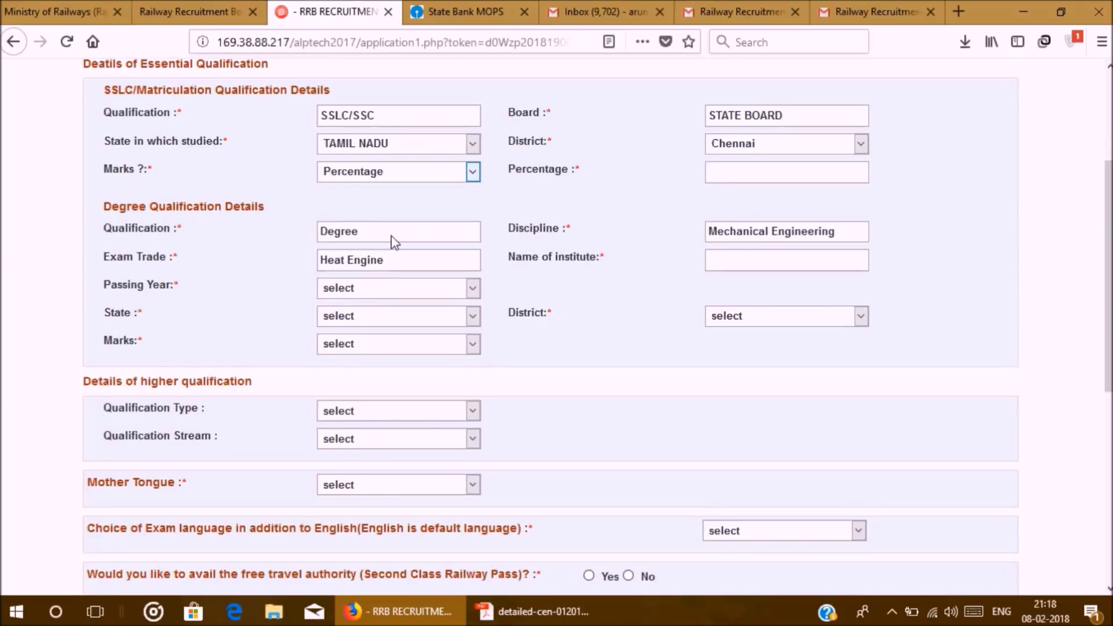
left_click(727, 176)
type("7")
type("z")
Set the degree passing year to 2015, state TAMIL NADU and district Chennai.
left_click(436, 285)
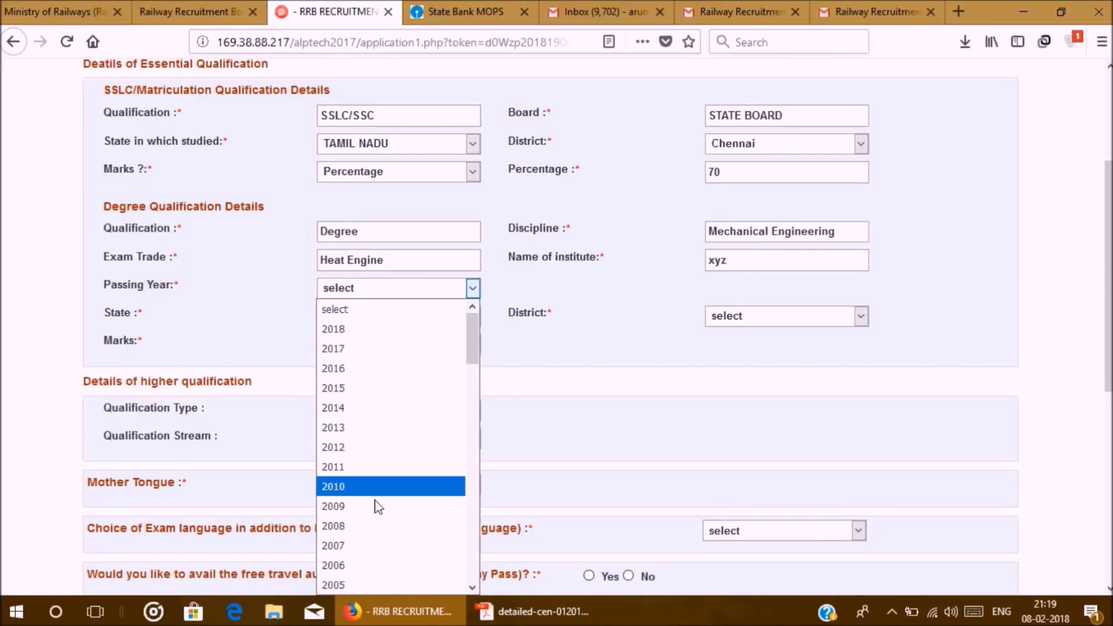
left_click(376, 388)
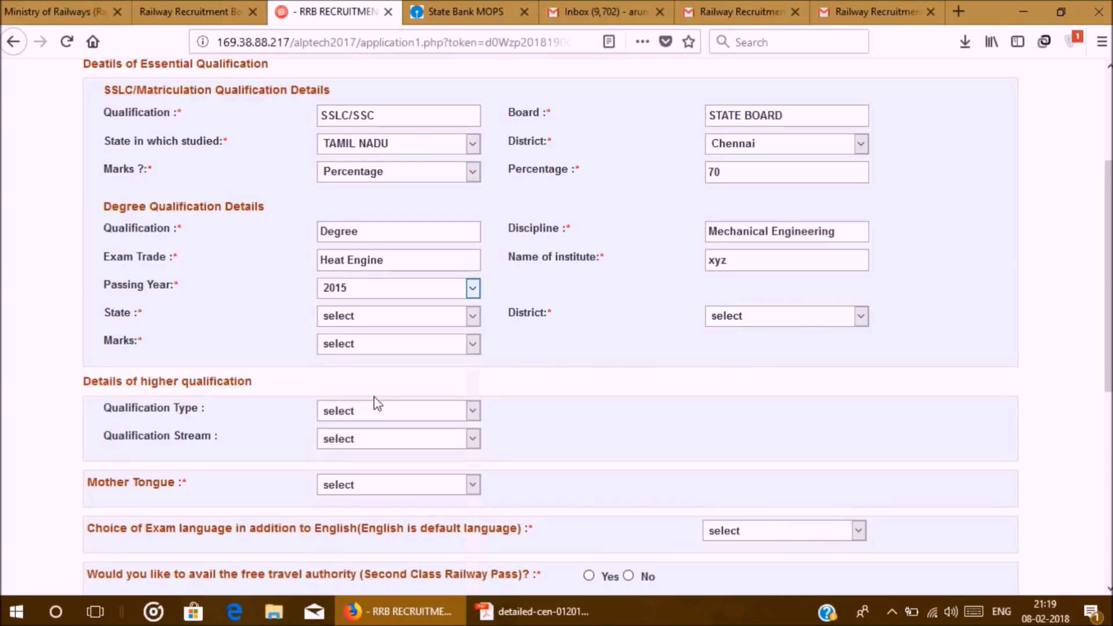
left_click(378, 320)
type("t")
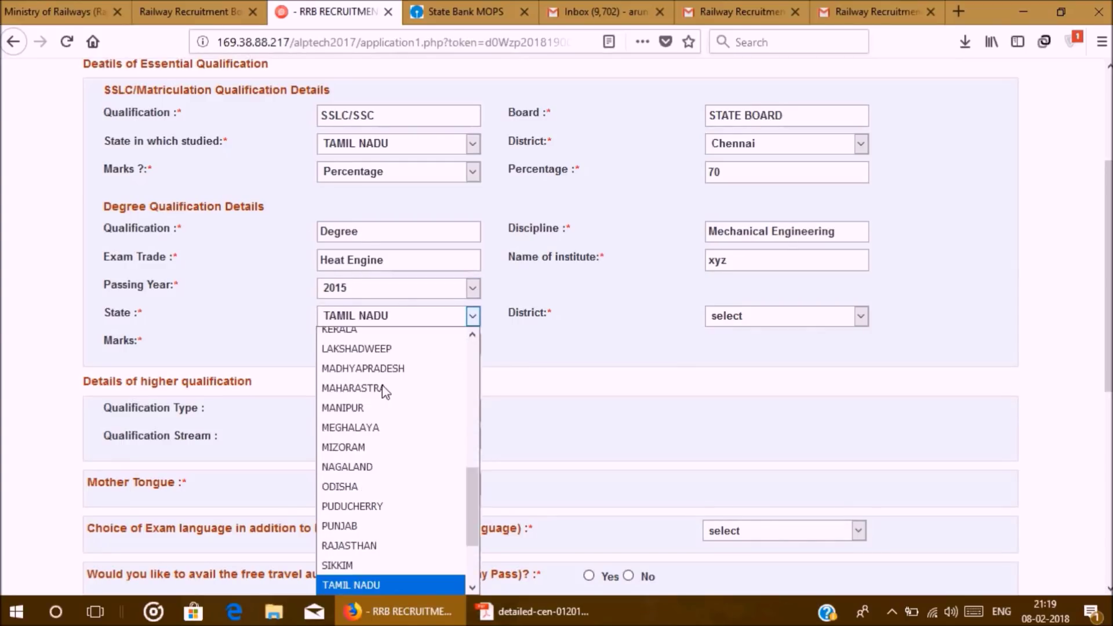
left_click(349, 583)
left_click(754, 321)
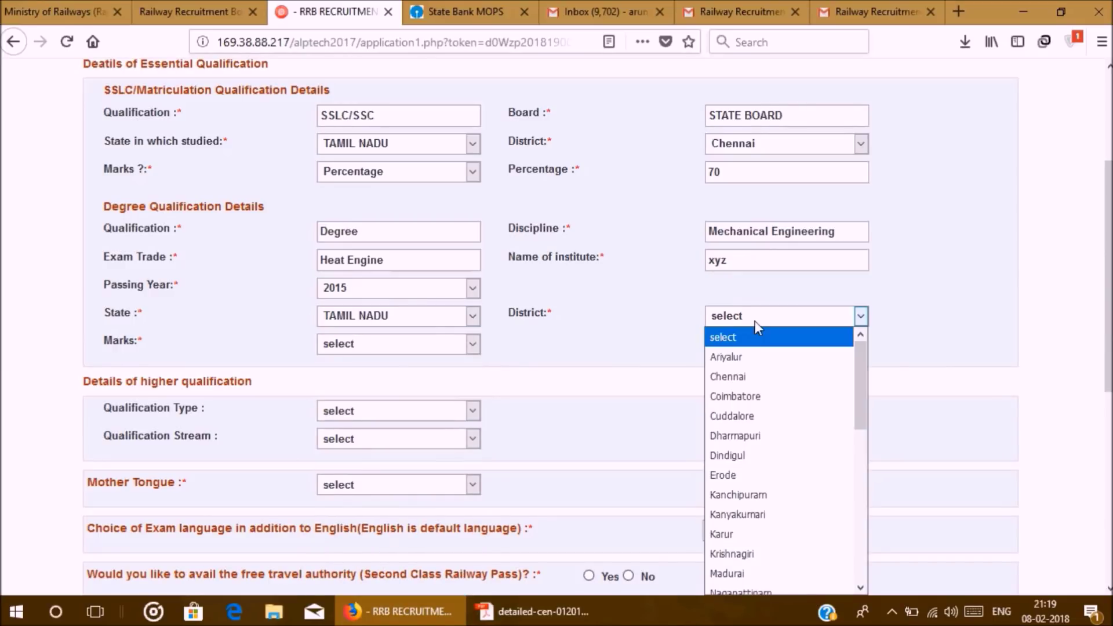
left_click(731, 377)
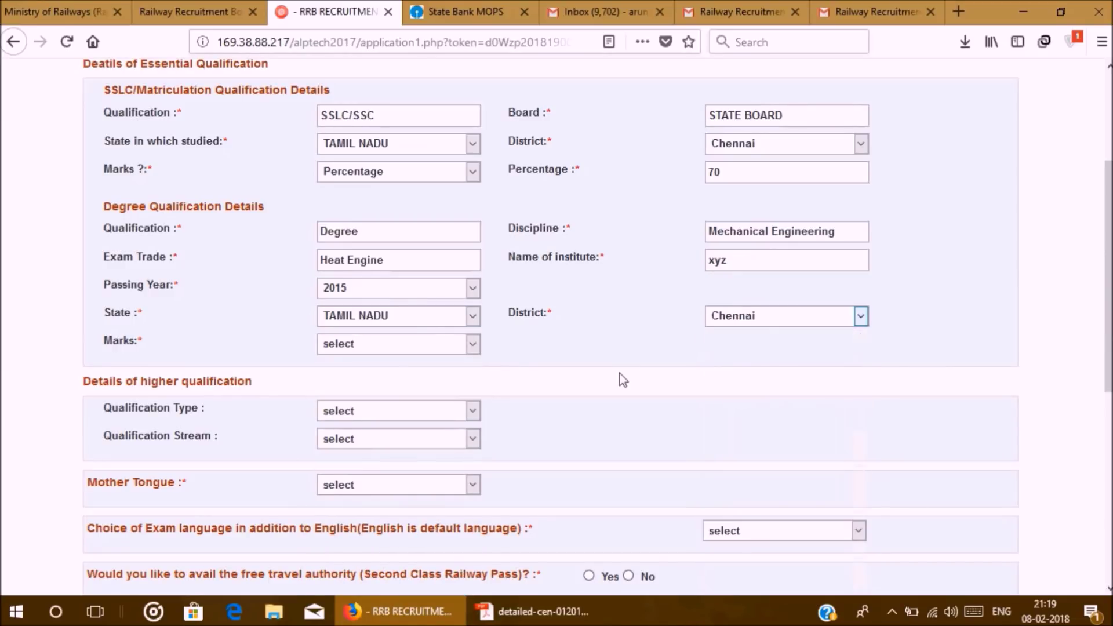
Set the degree marks type to CGPA with value 7, leaving higher qualification unset.
left_click(376, 349)
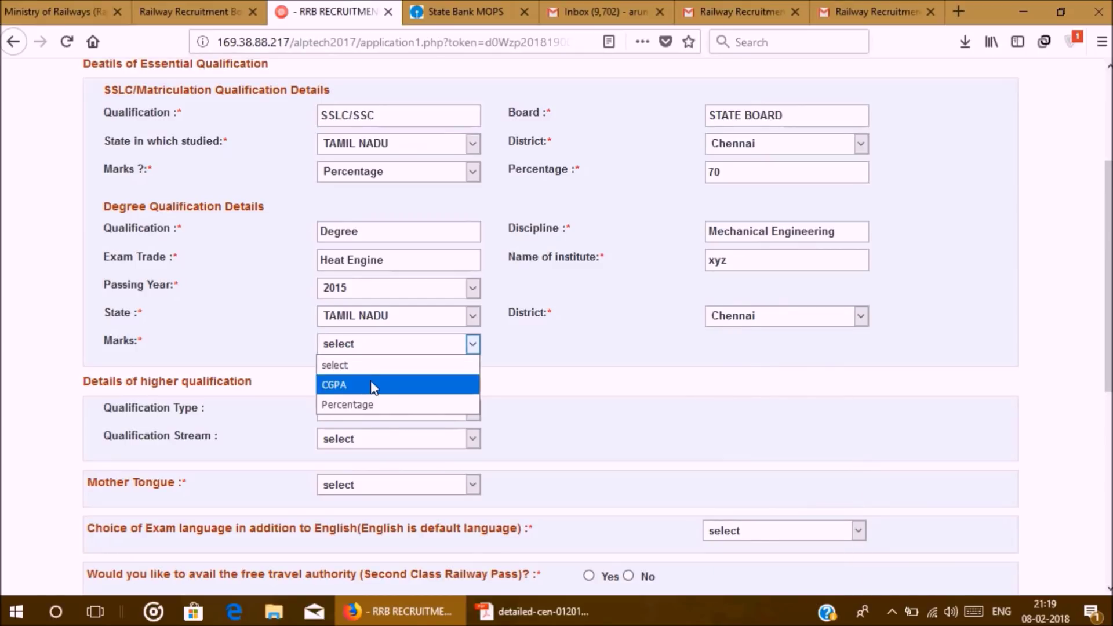
left_click(377, 404)
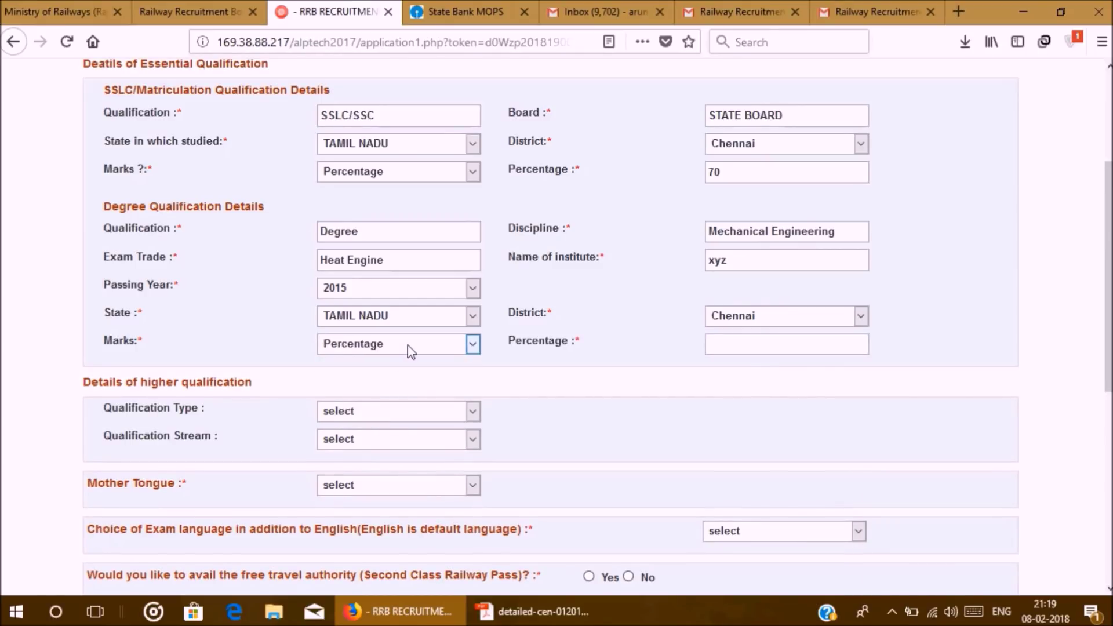
left_click(409, 348)
left_click(390, 384)
left_click(746, 344)
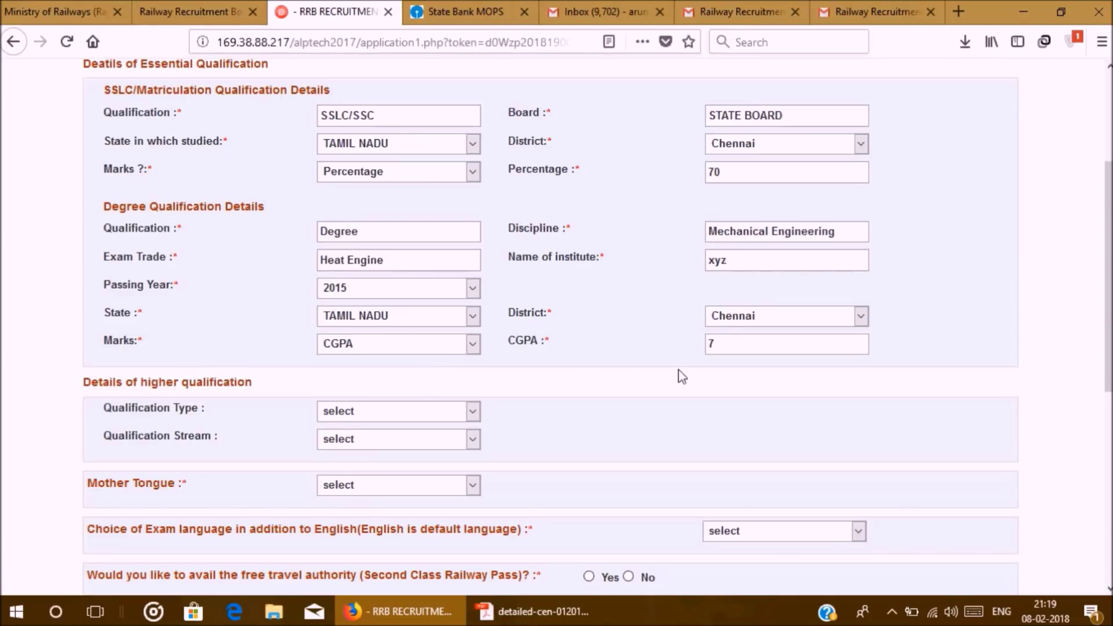
scroll(1109, 334, "down", 3)
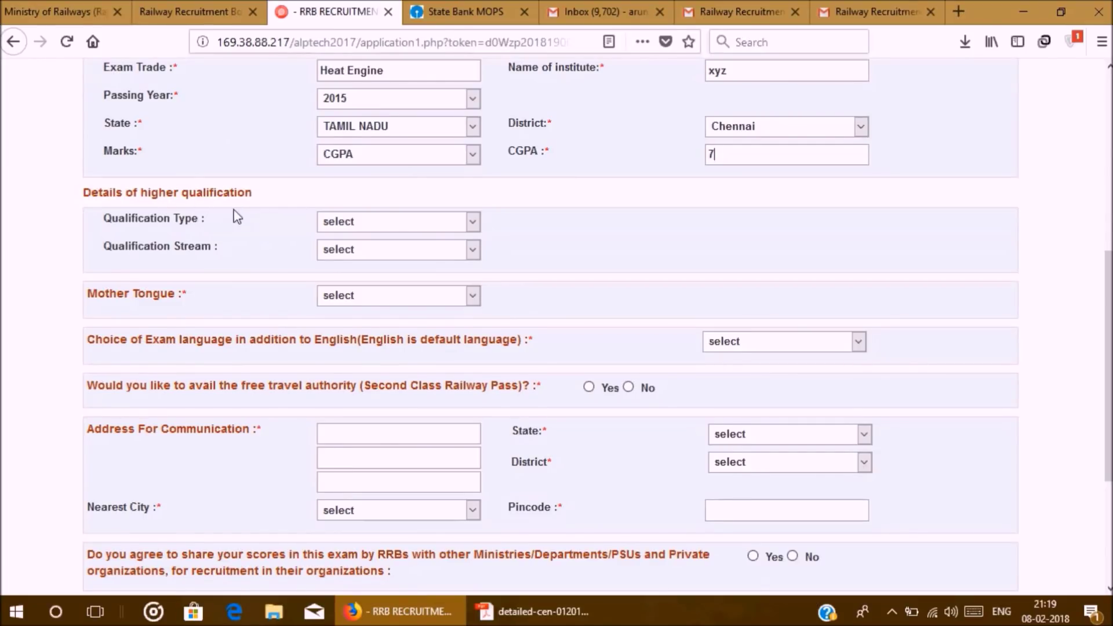
left_click(365, 224)
left_click(261, 206)
Set the mother tongue to Tamil.
left_click(377, 297)
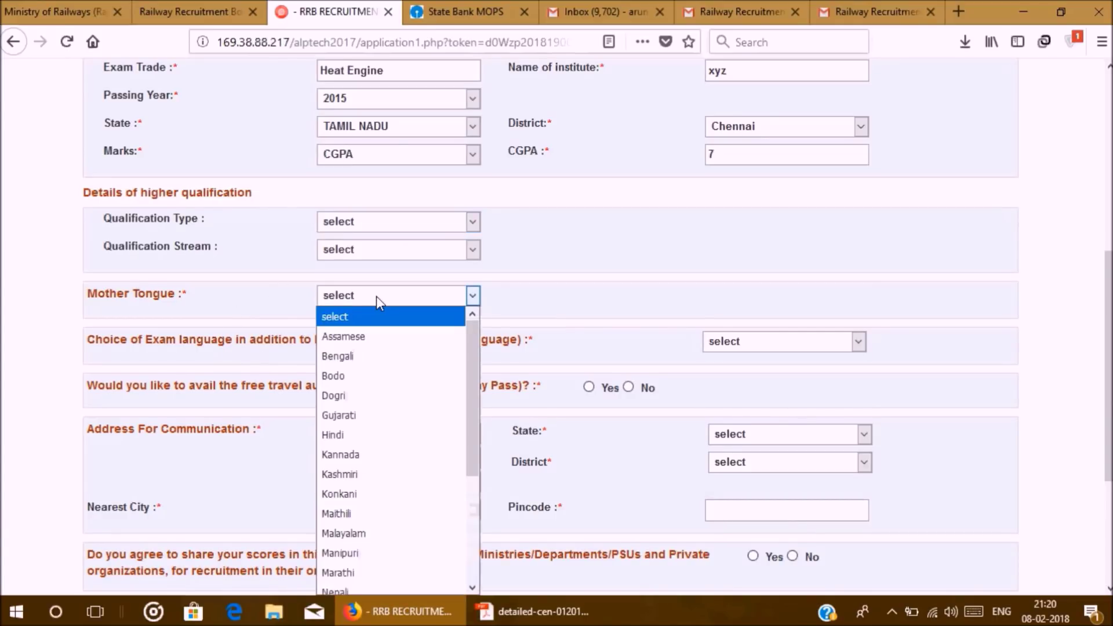
scroll(373, 382, "down", 2)
scroll(373, 390, "down", 2)
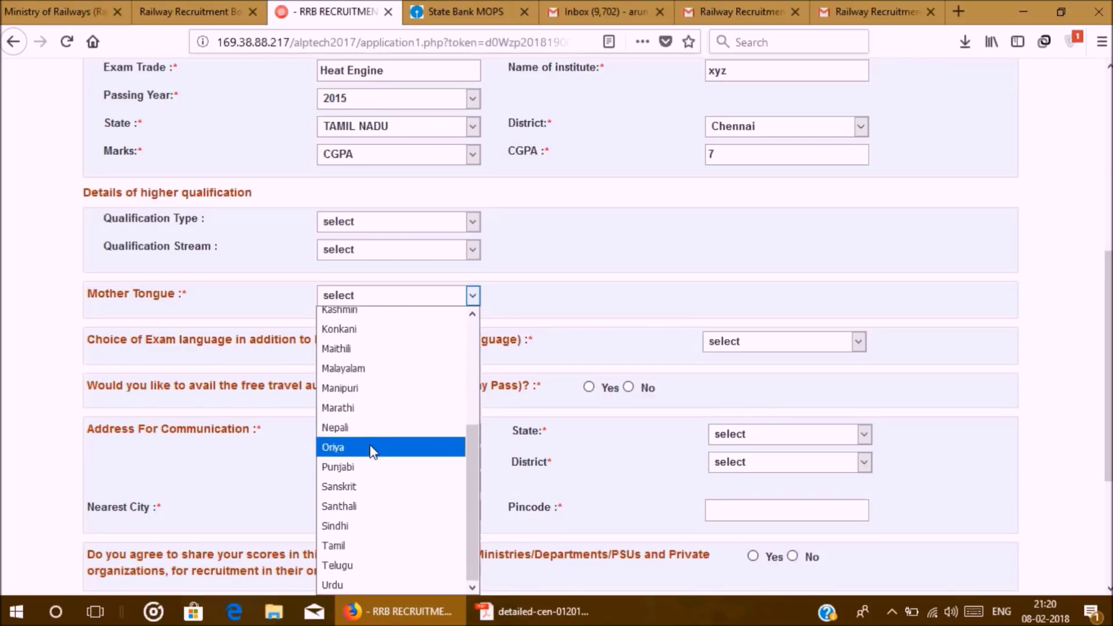
left_click(365, 548)
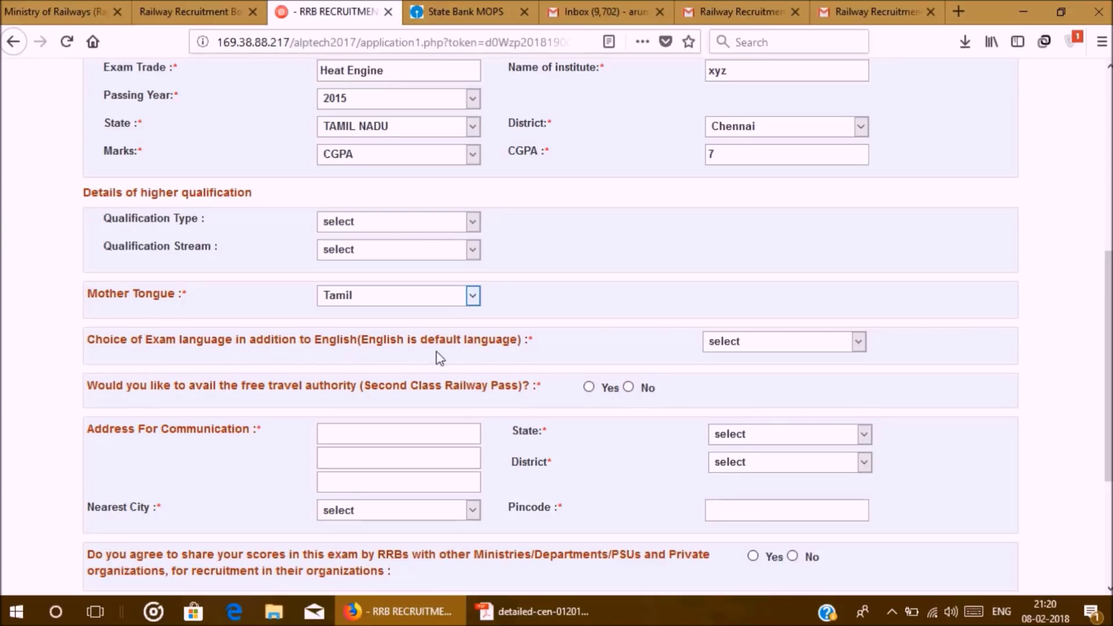
Choose TAMIL as the additional exam language.
left_click(739, 346)
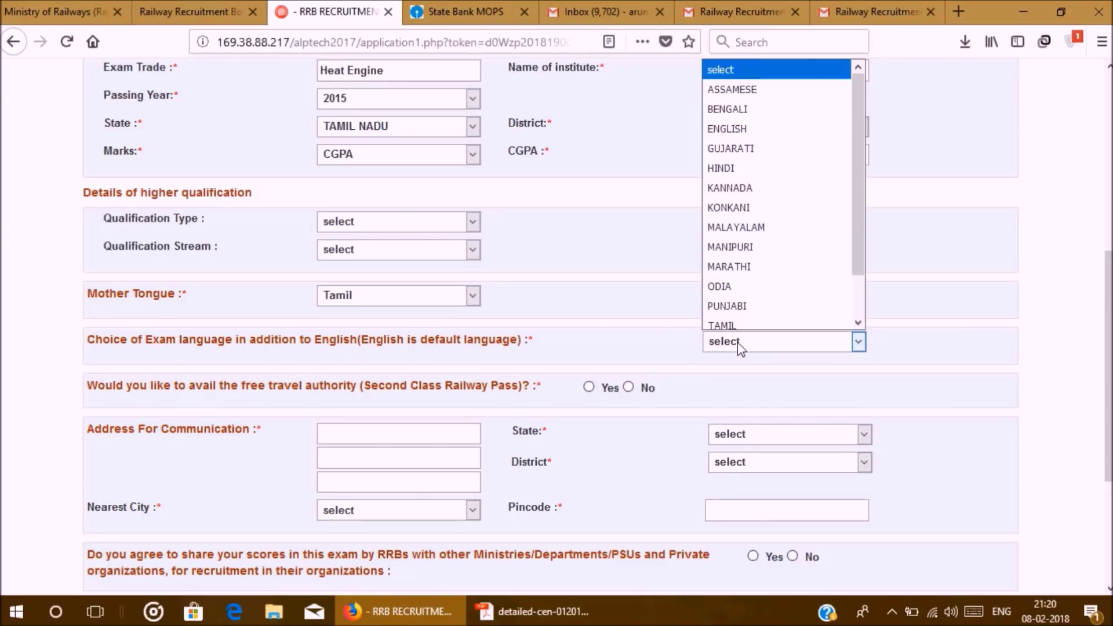
left_click(763, 322)
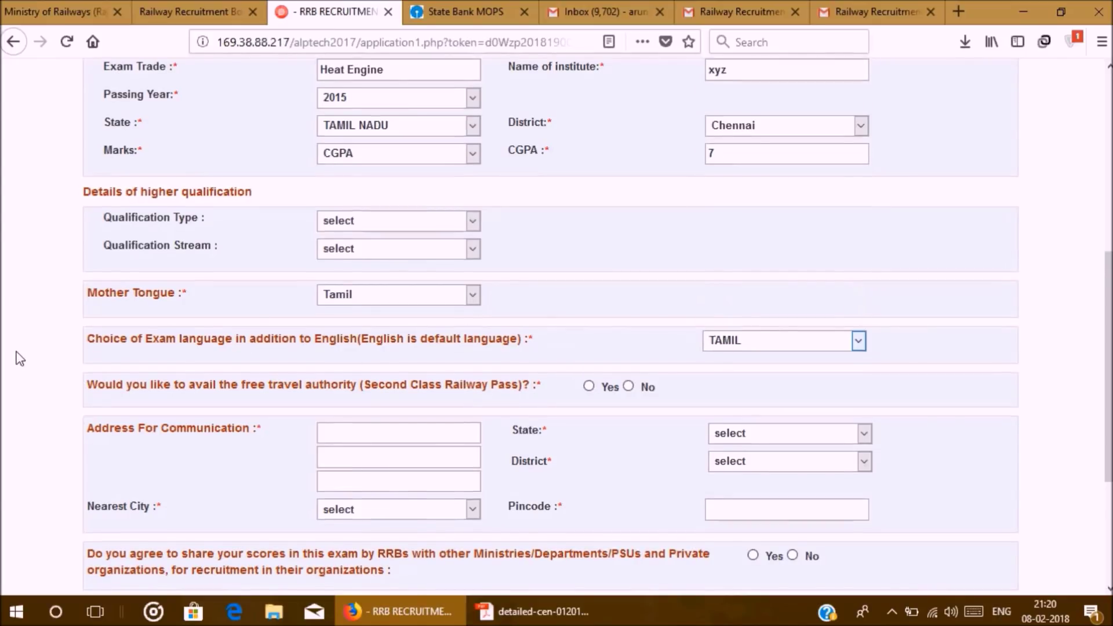
scroll(19, 358, "down", 3)
scroll(19, 358, "down", 3)
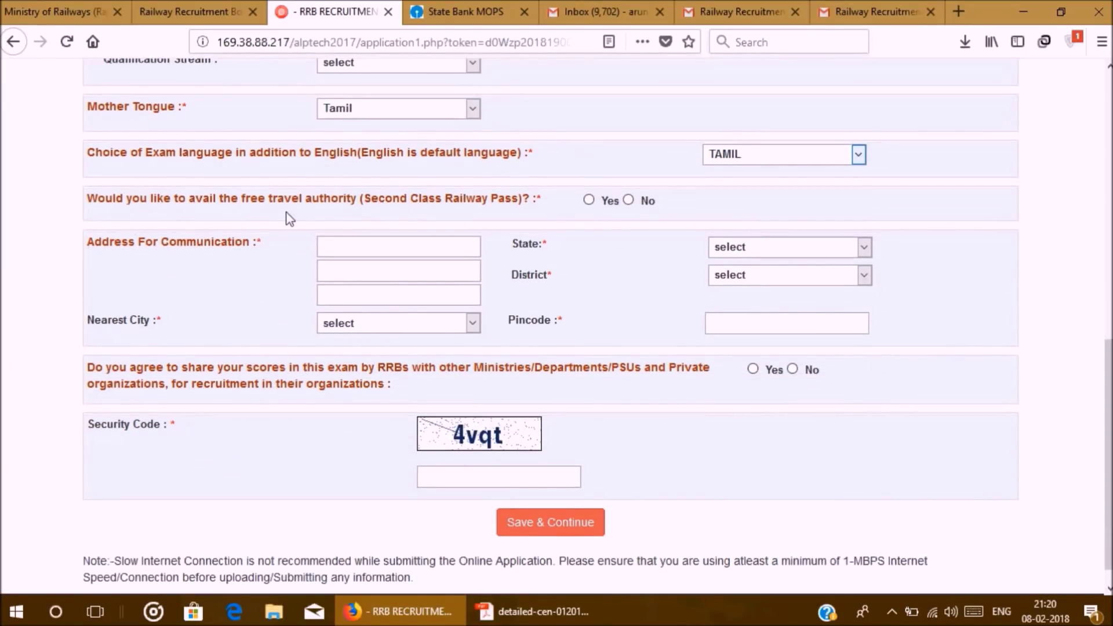
Opt in to the free railway travel pass, then dismiss the missing certificate warning.
key("Tab")
key("Down")
left_click(589, 200)
left_click(357, 231)
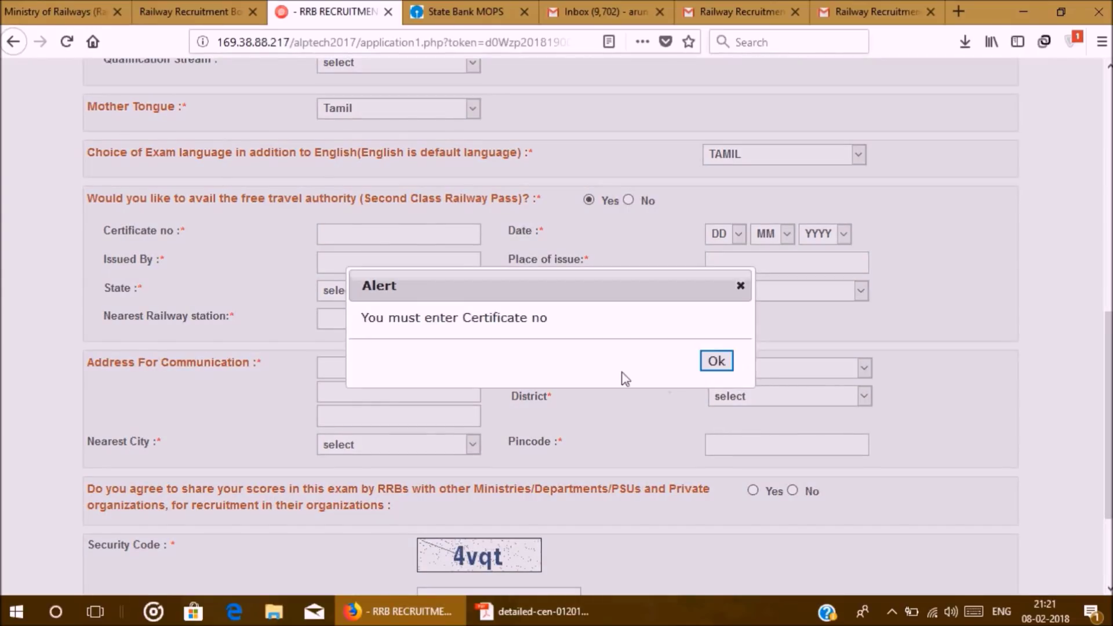
left_click(719, 361)
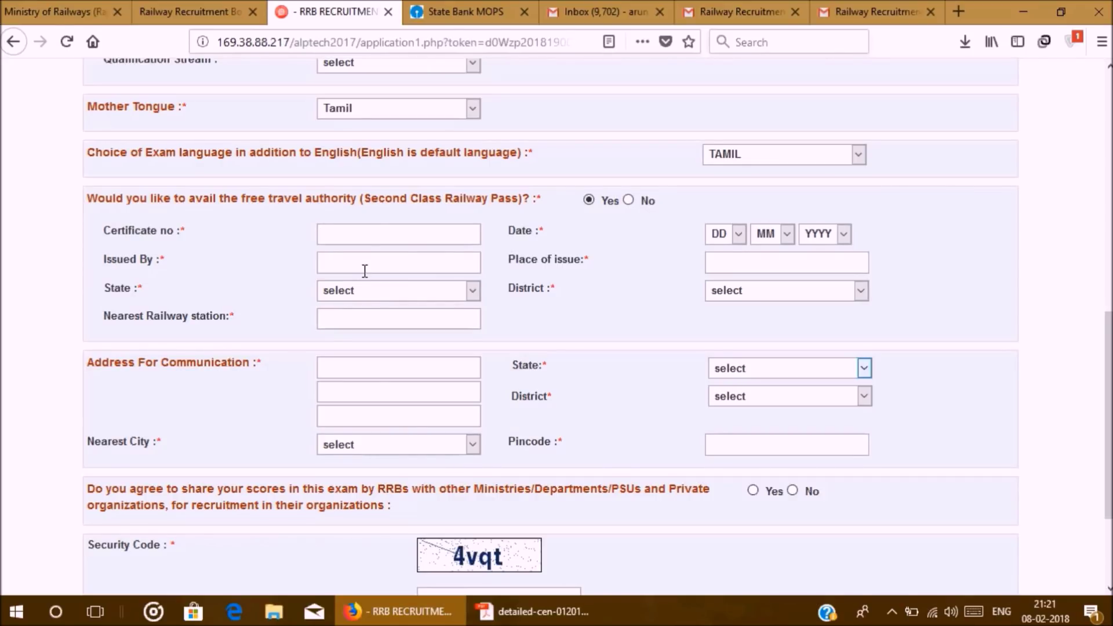
Decline the free railway pass and enter 123 as the first address line.
left_click(629, 200)
left_click(332, 245)
type("123")
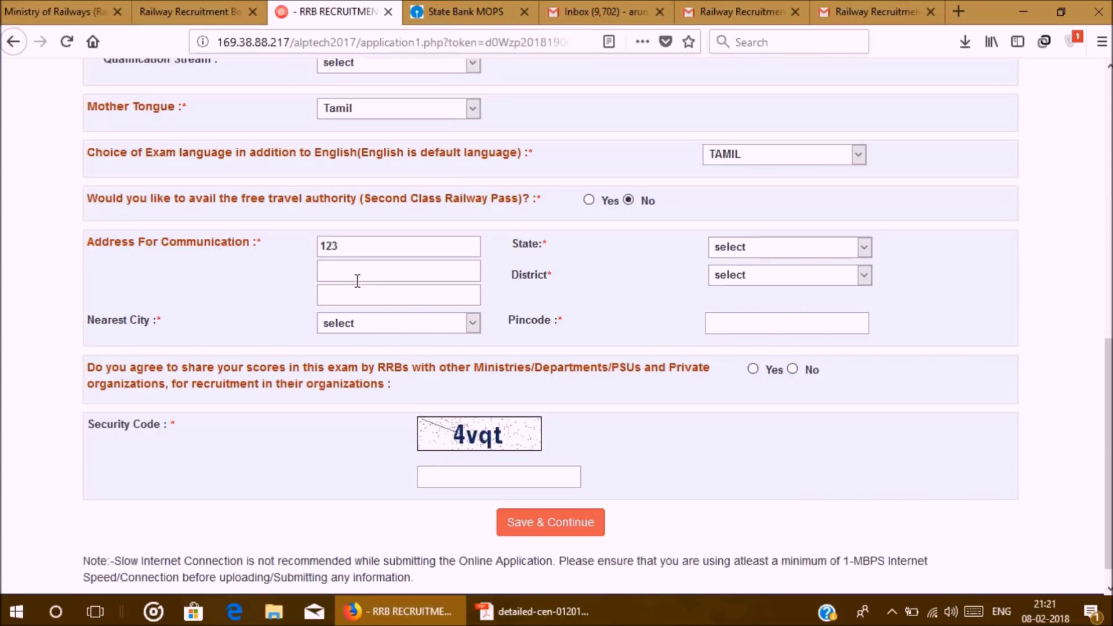
Enter xyz and xcv as the second and third communication address lines.
left_click(725, 245)
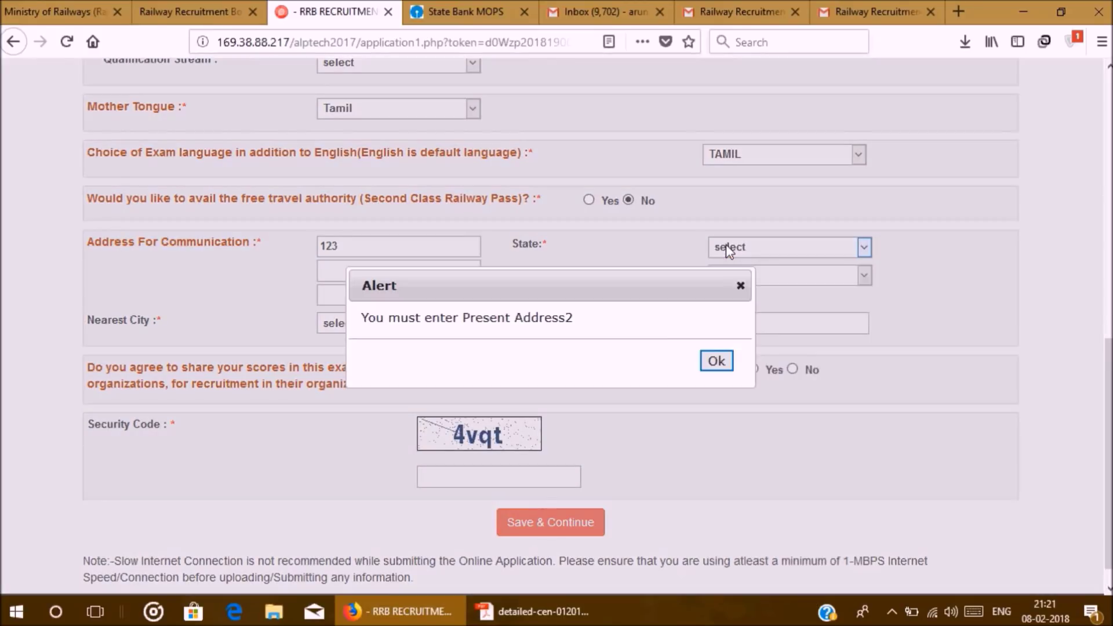
left_click(718, 361)
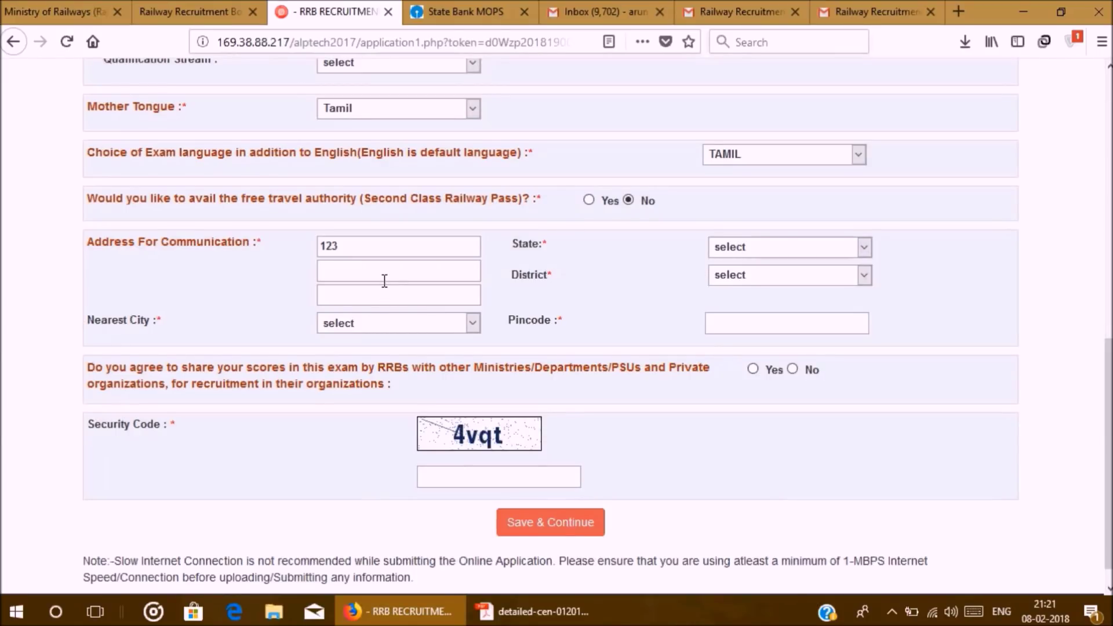
type("xyz")
left_click(420, 295)
type("xcv")
Select TAMIL NADU, Chennai district and Chennai nearest city, then fill the pincode and security code.
left_click(738, 248)
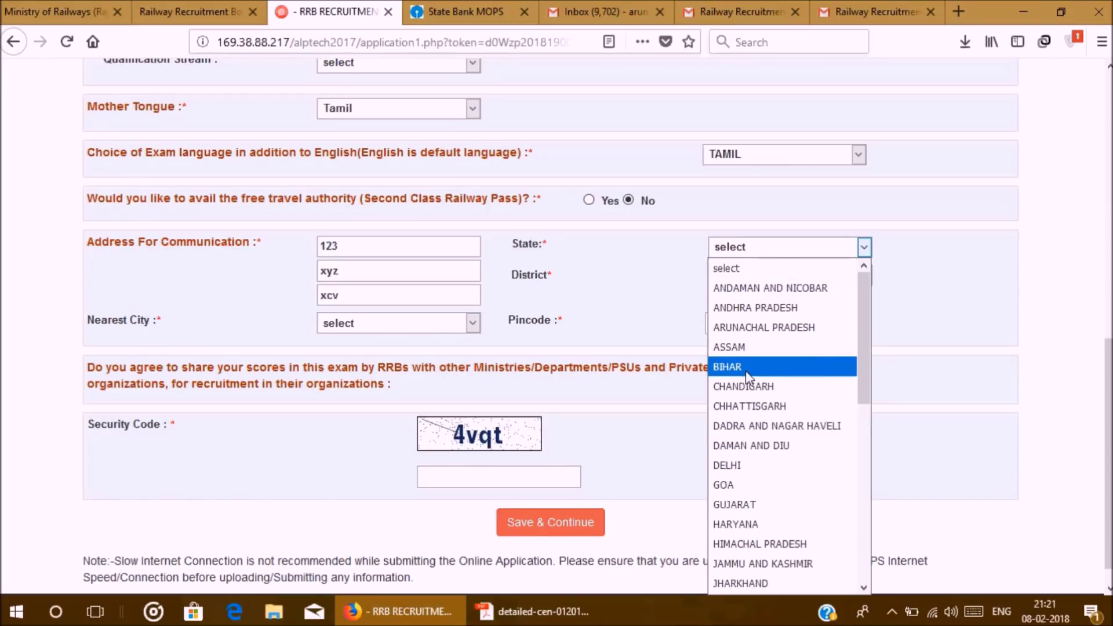
key("t")
left_click(751, 587)
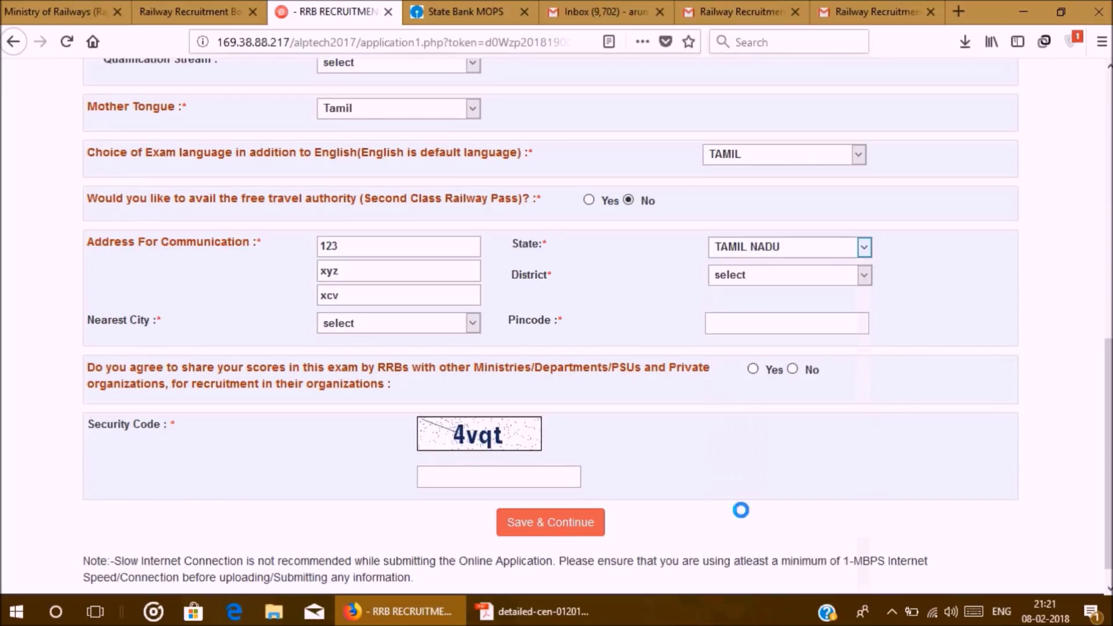
left_click(752, 277)
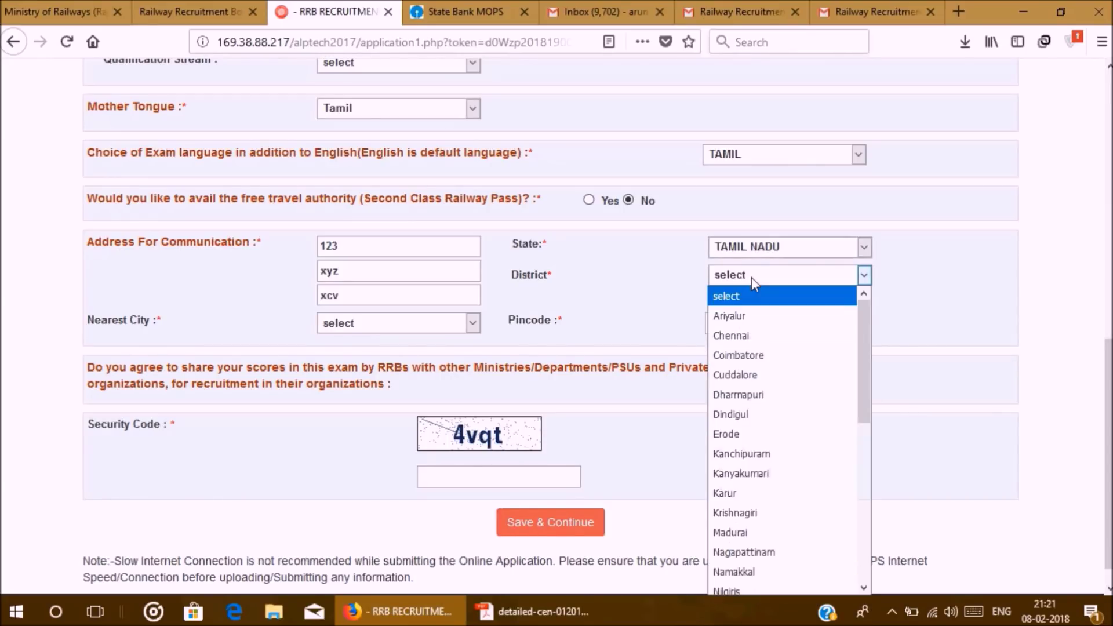
left_click(745, 328)
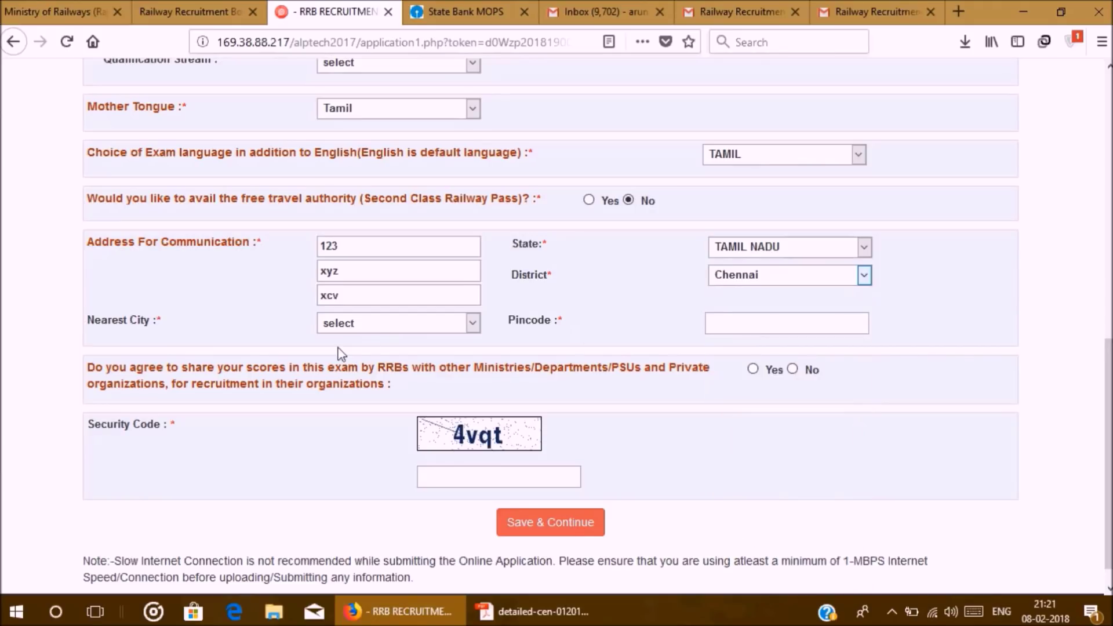
left_click(384, 328)
left_click(374, 366)
left_click(736, 321)
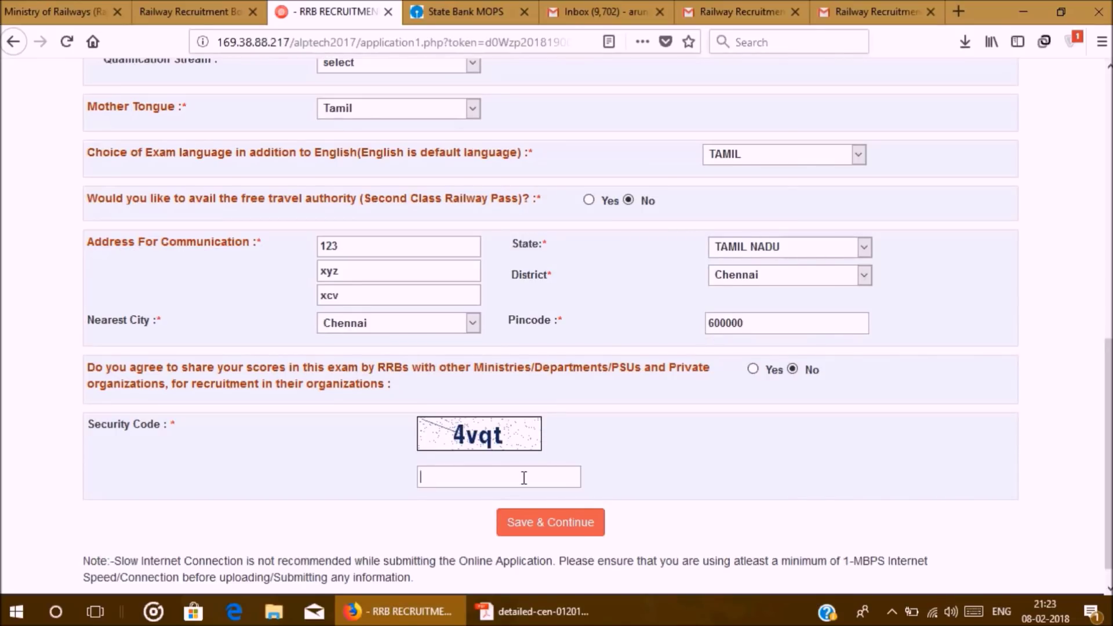
type("4vqt")
Save the Additional Details and browse the acceptable photograph samples PDF before returning to Documents Upload.
left_click(561, 525)
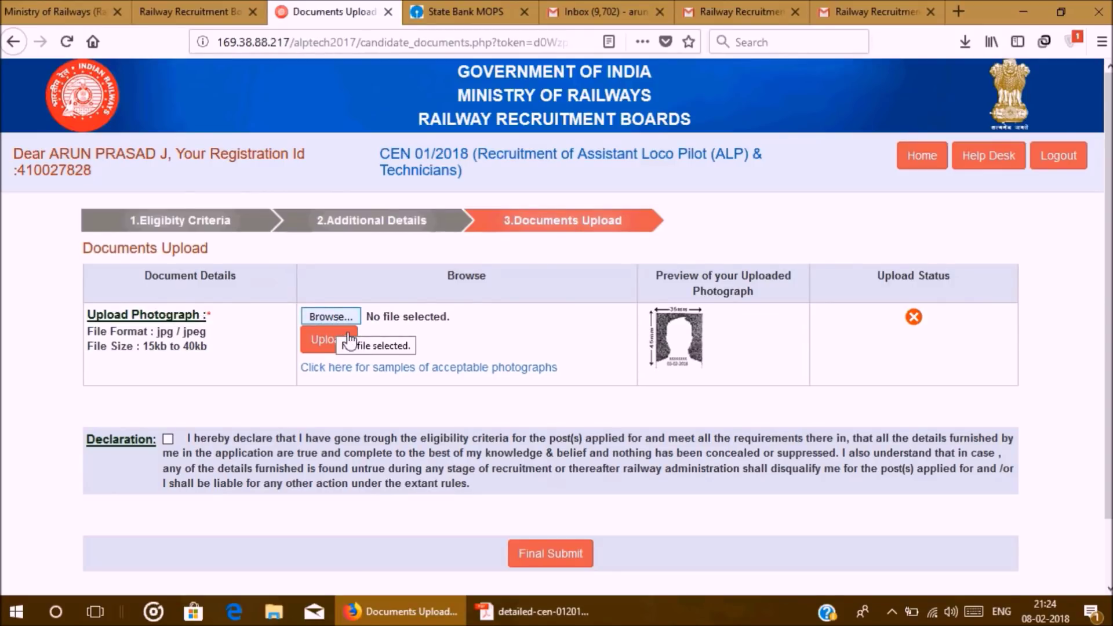
left_click(404, 368)
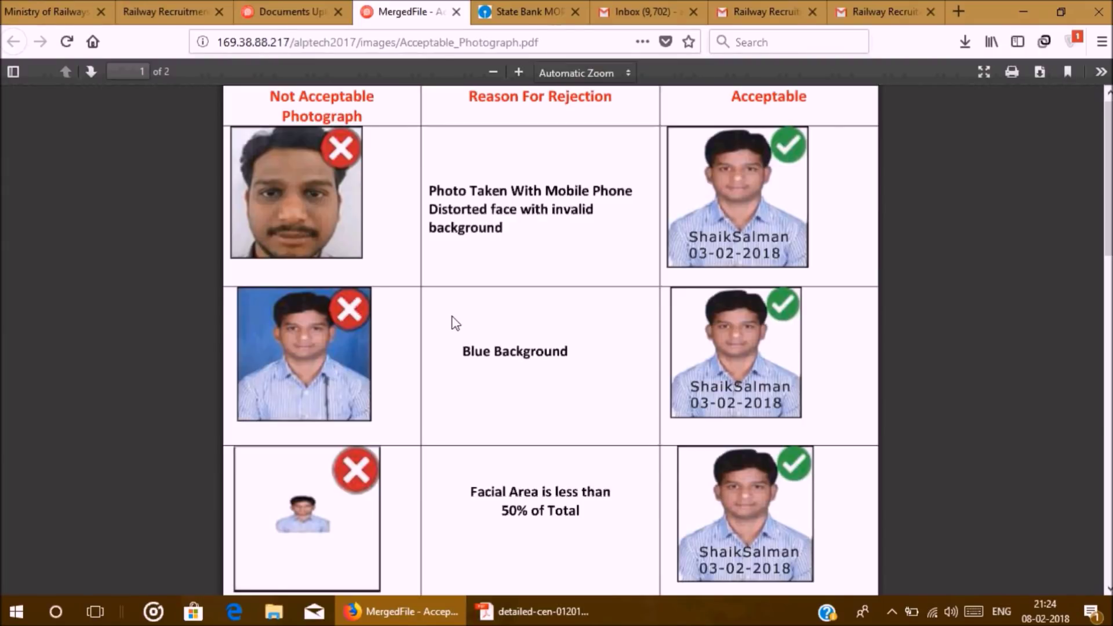
scroll(528, 232, "up", 1)
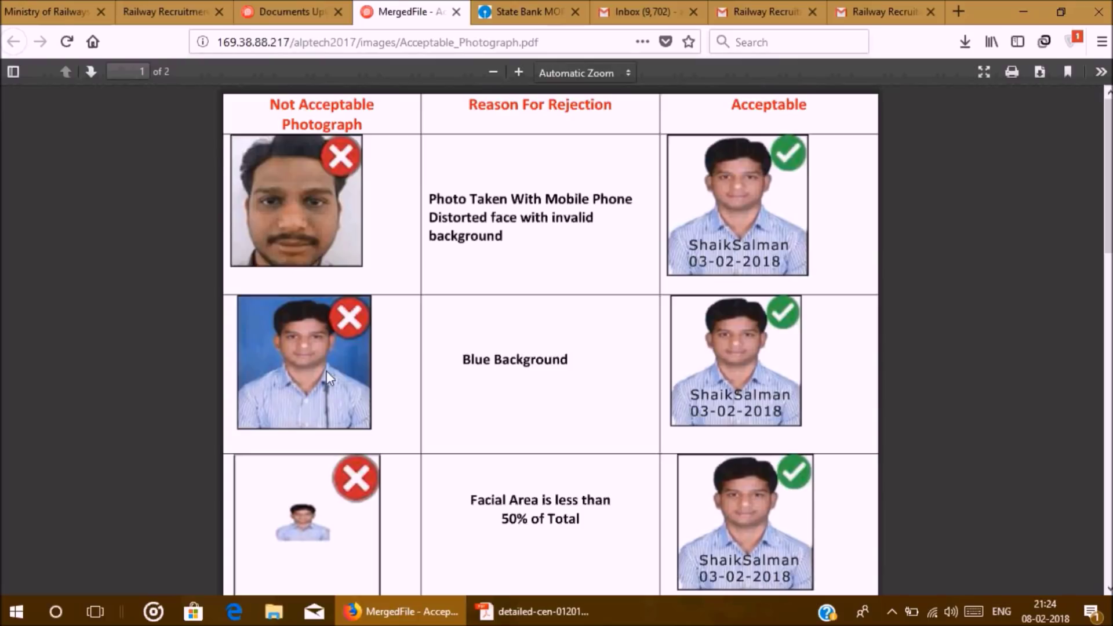
scroll(535, 390, "down", 2)
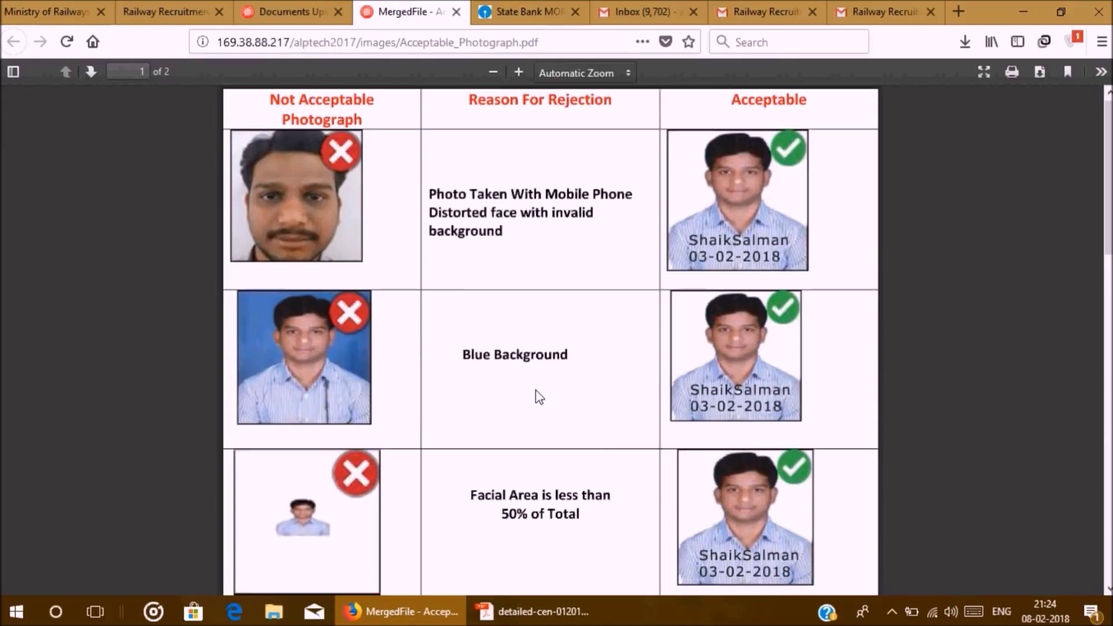
scroll(537, 400, "down", 2)
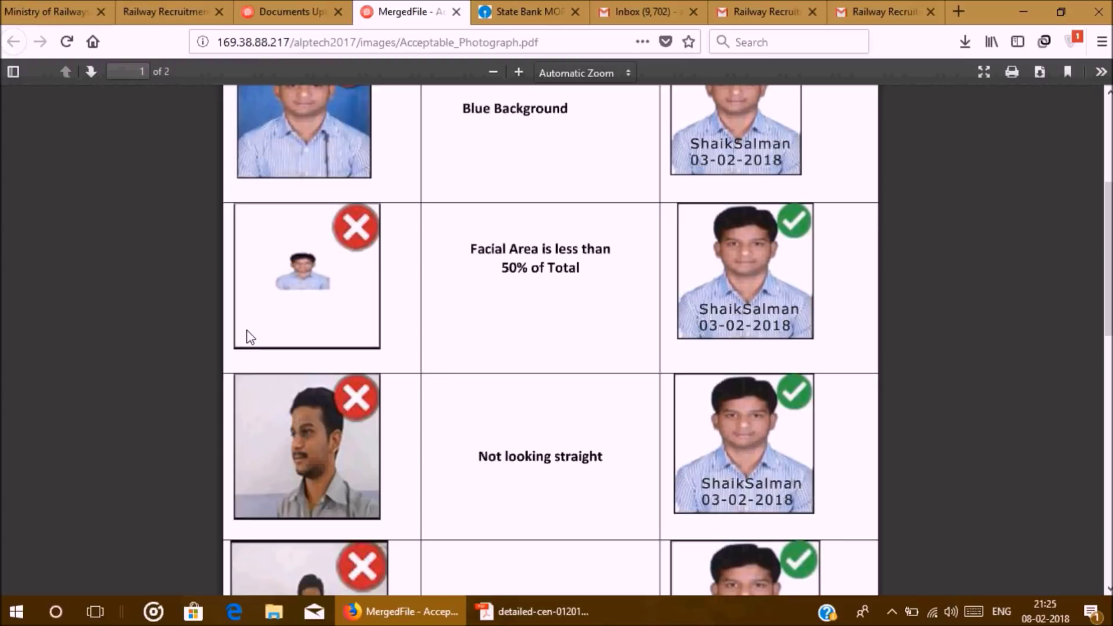
scroll(249, 336, "down", 1)
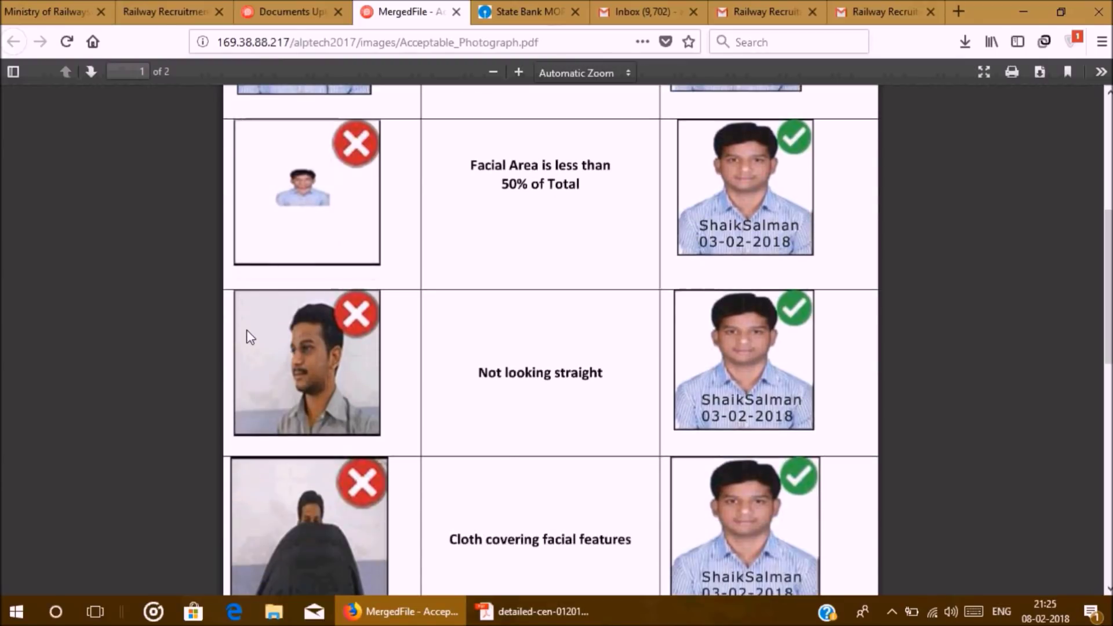
scroll(312, 379, "down", 3)
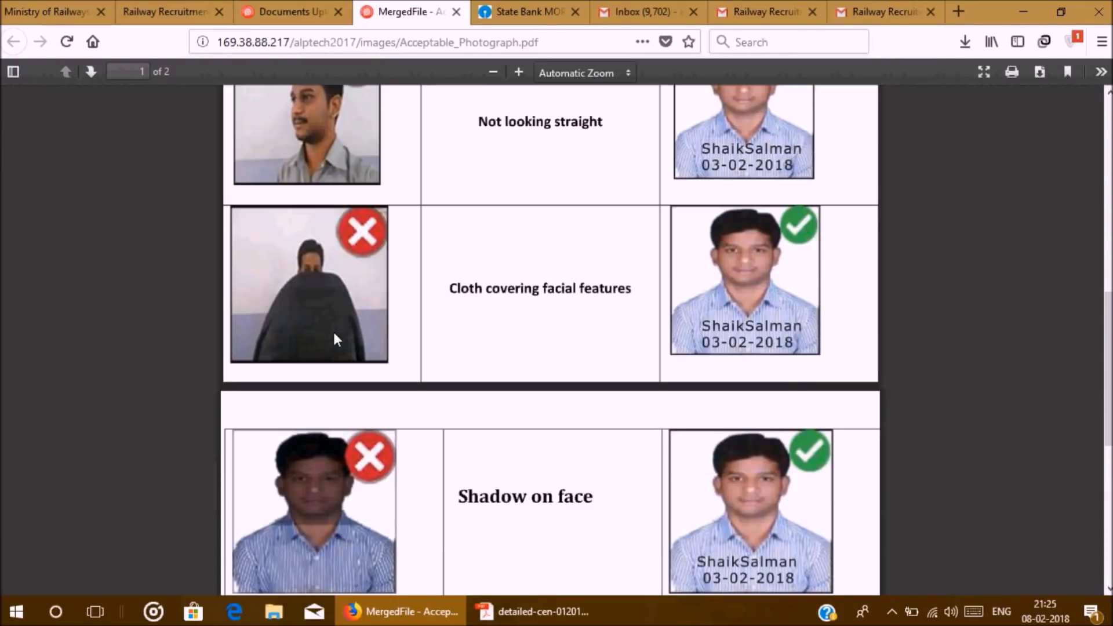
scroll(332, 336, "down", 2)
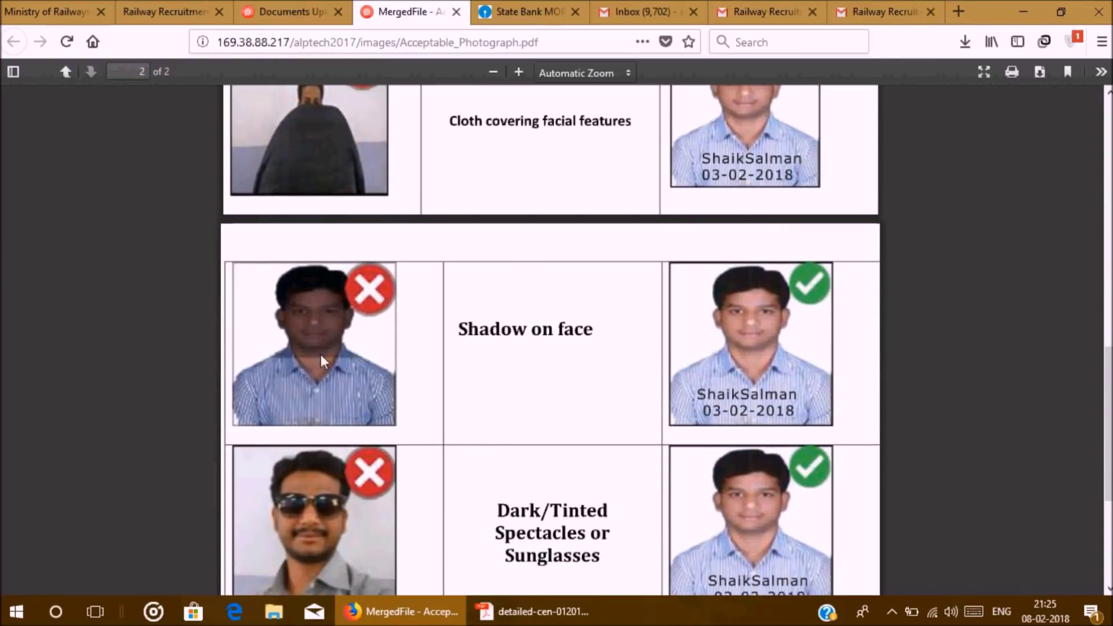
scroll(322, 341, "down", 3)
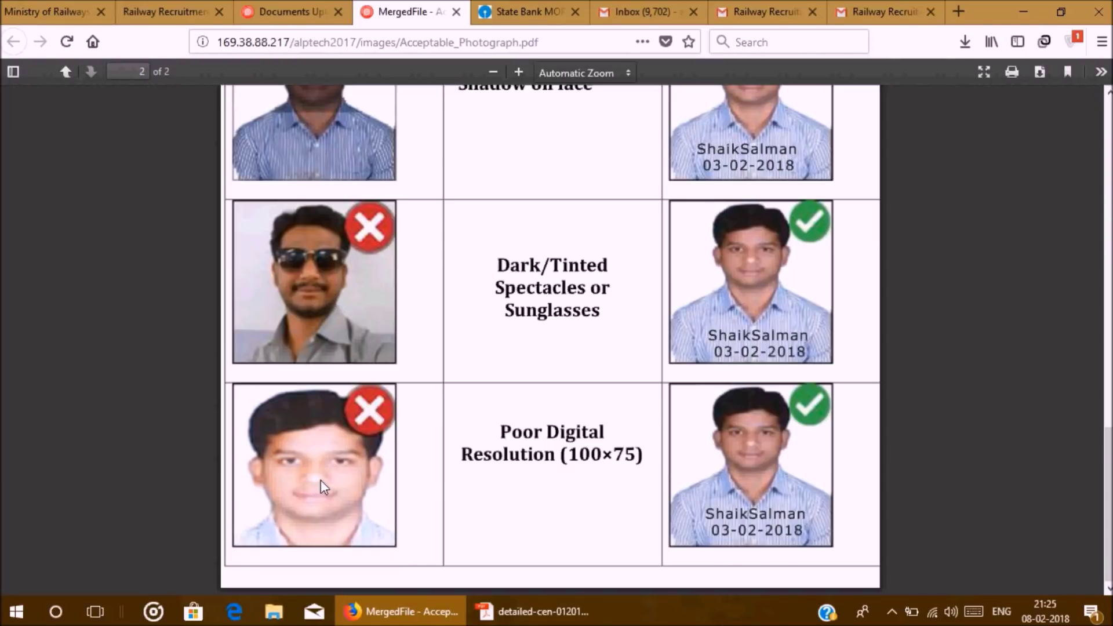
key("ctrl+shift+Tab")
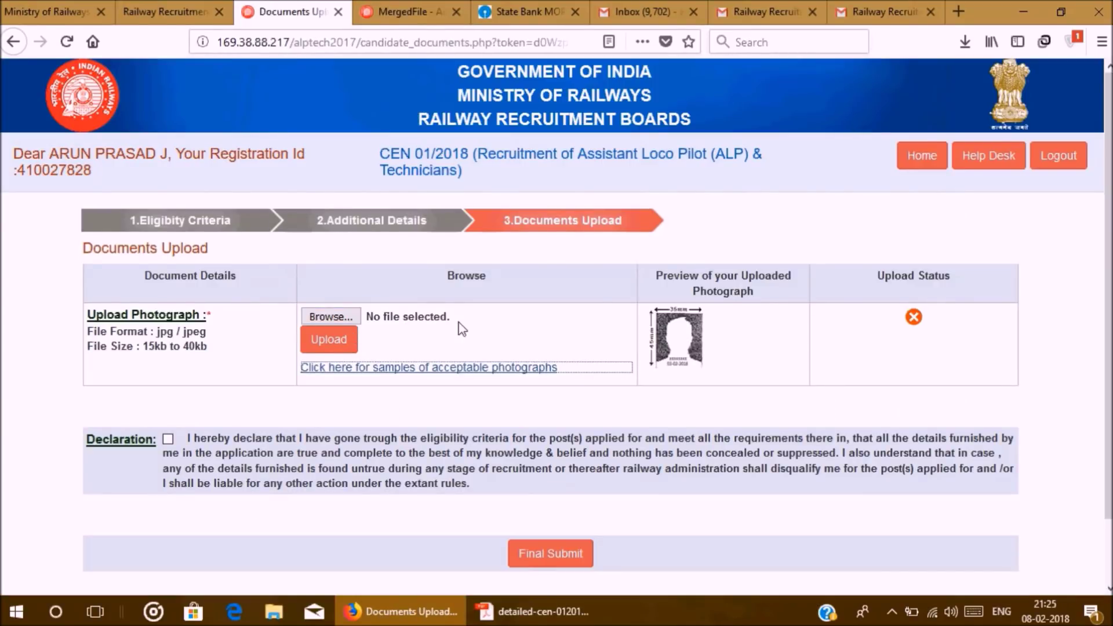
Upload B copy1.jpg as the applicant photograph.
left_click(335, 319)
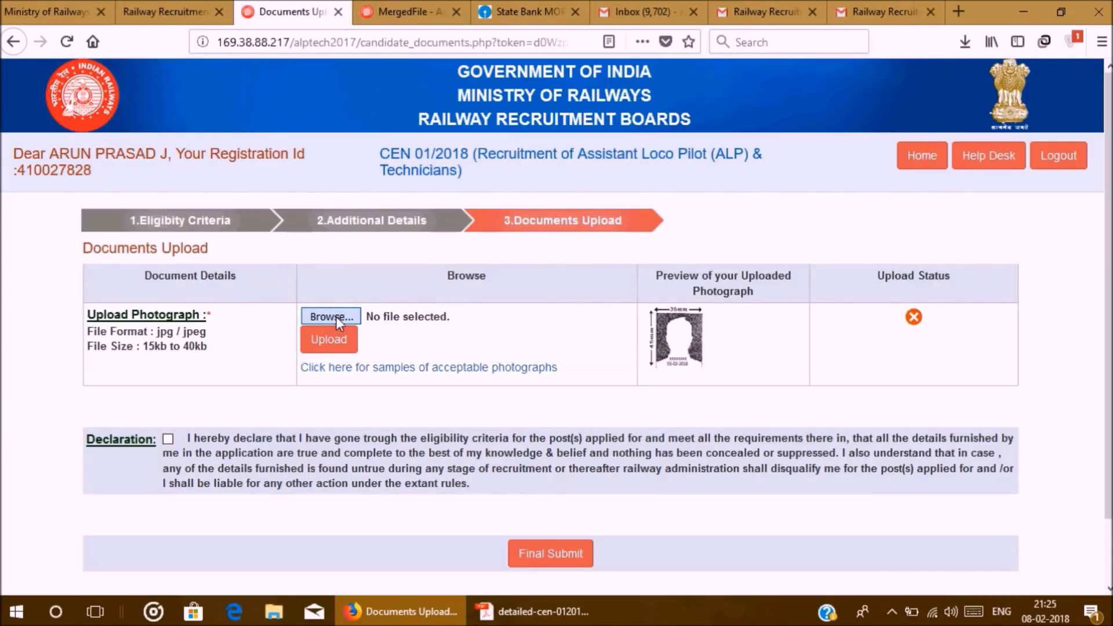
left_click(404, 360)
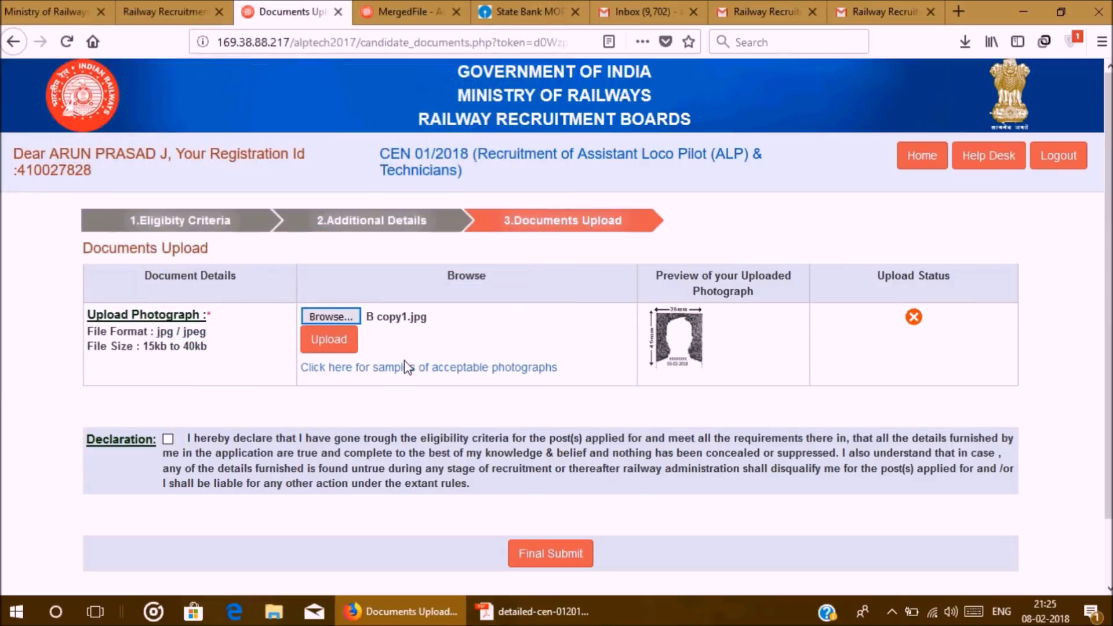
left_click(329, 341)
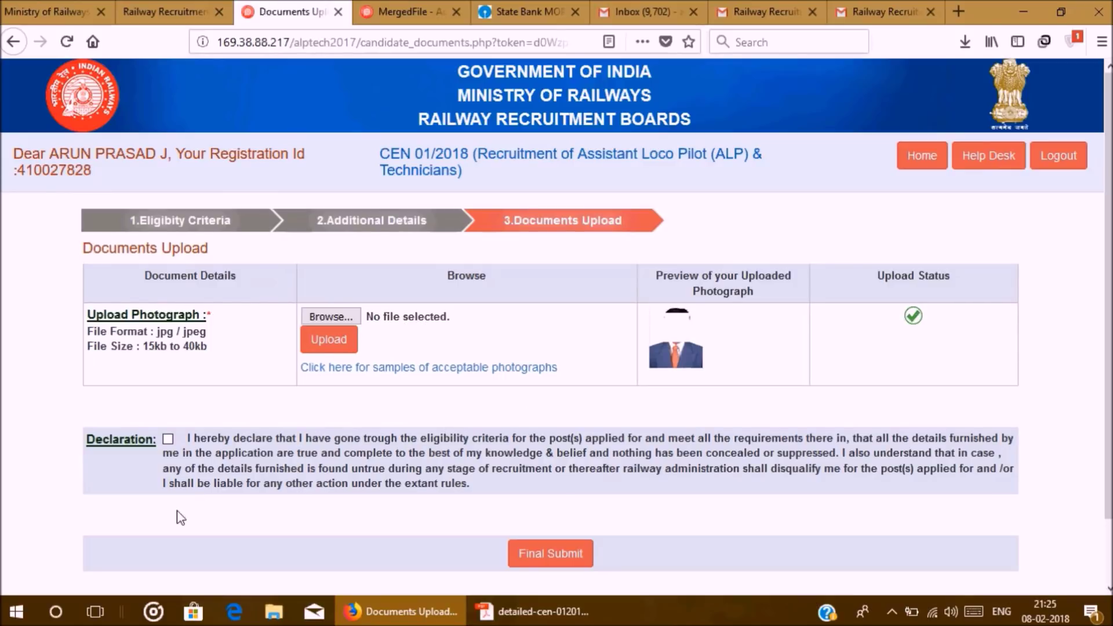
scroll(181, 517, "down", 2)
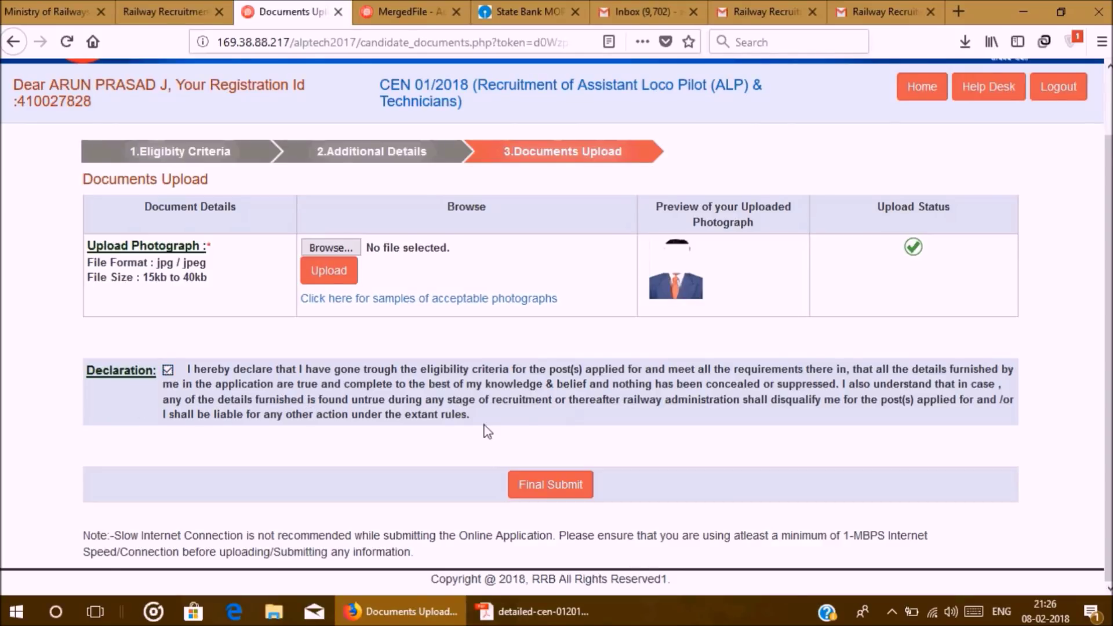
Cancel the Final Submit to keep editing, and reopen the Additional Details step.
left_click(551, 491)
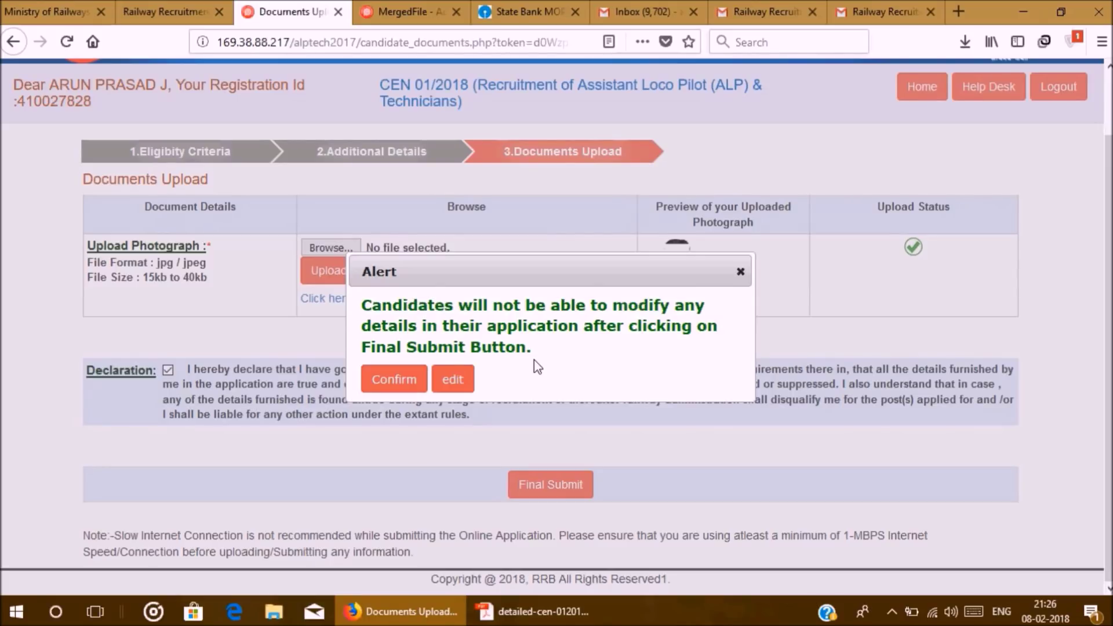
left_click(452, 379)
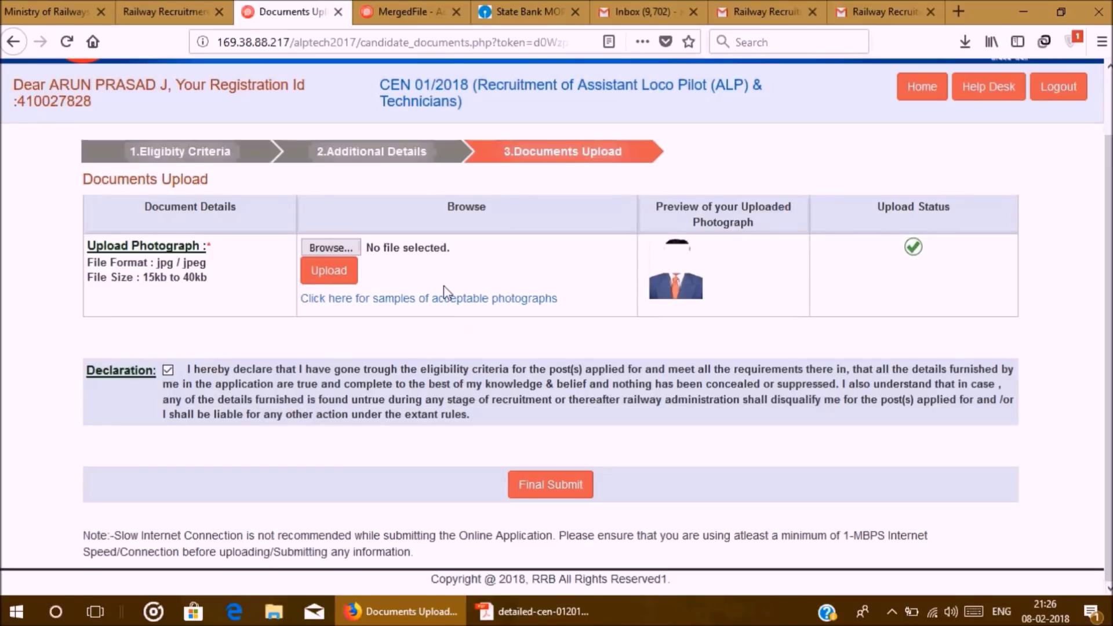
left_click(391, 157)
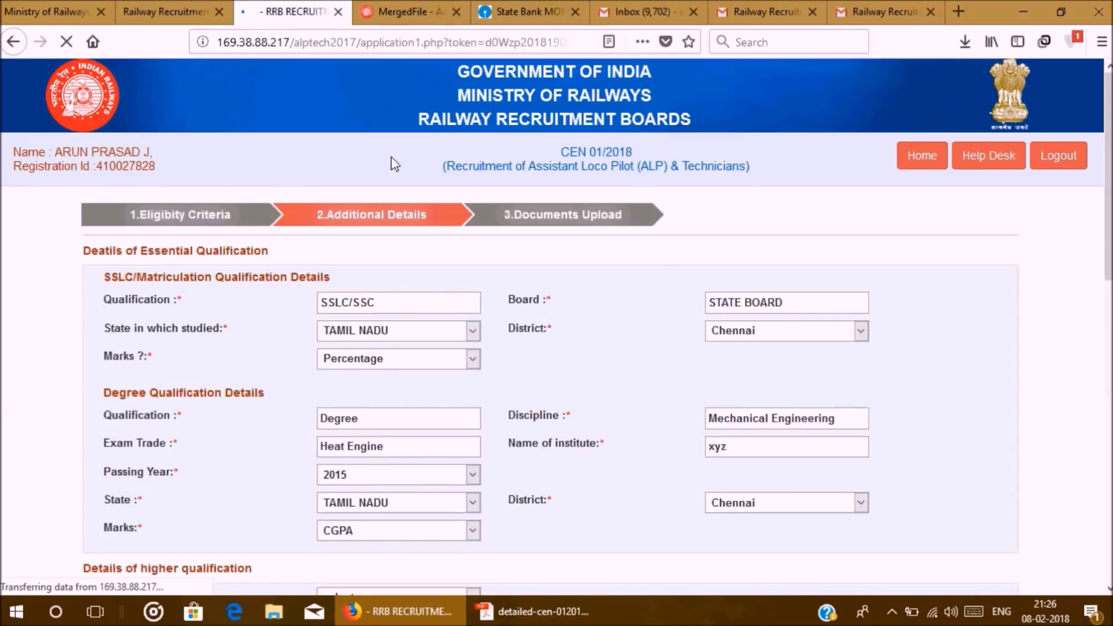
left_click(209, 216)
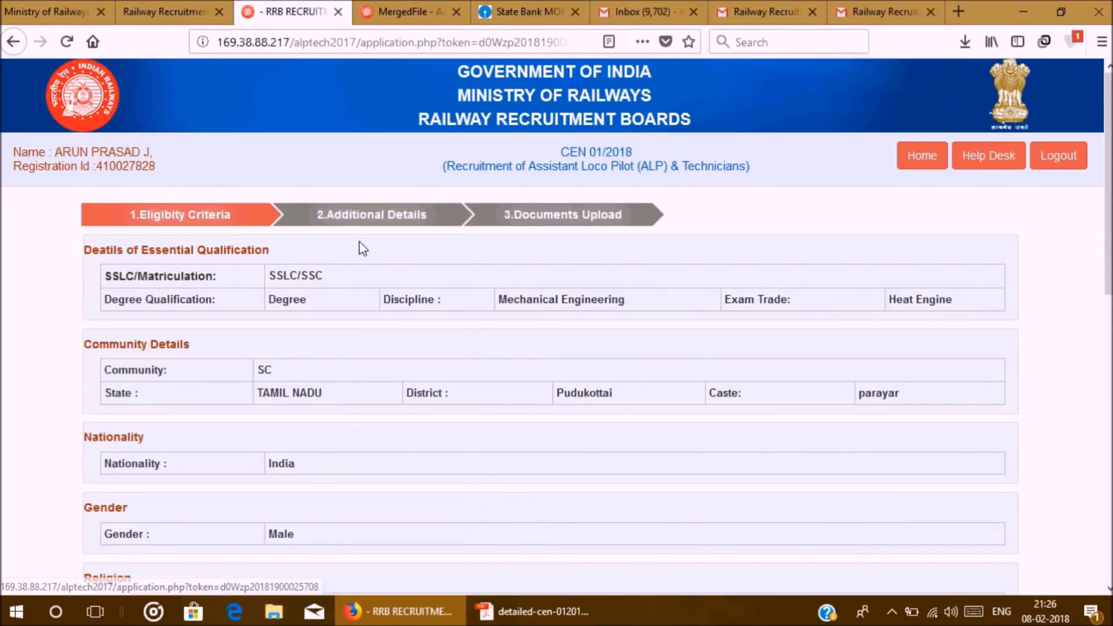
left_click(410, 219)
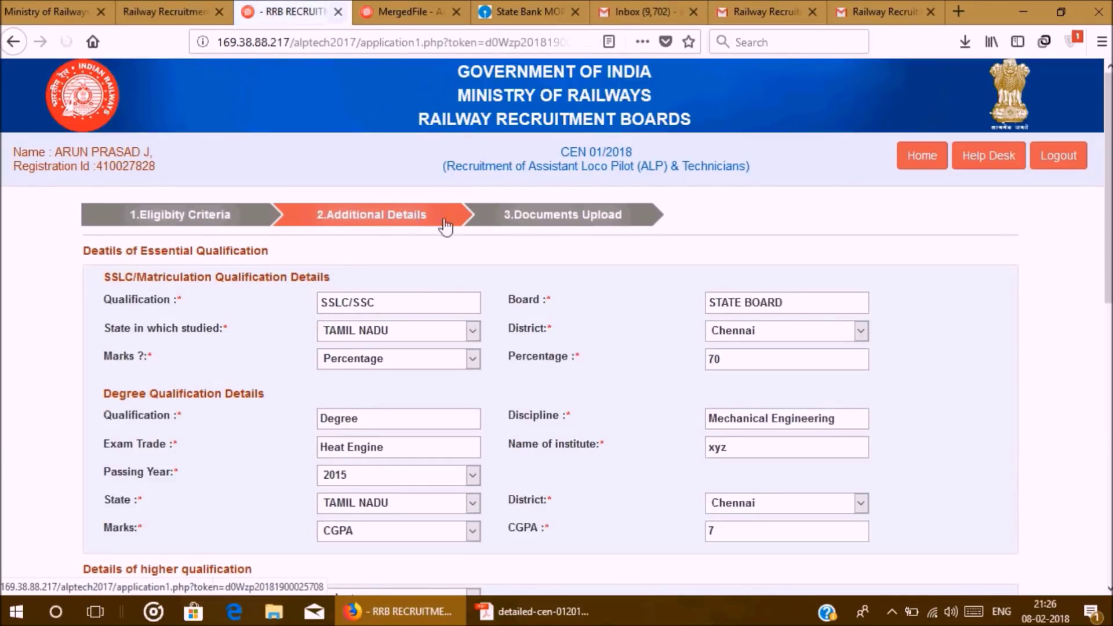